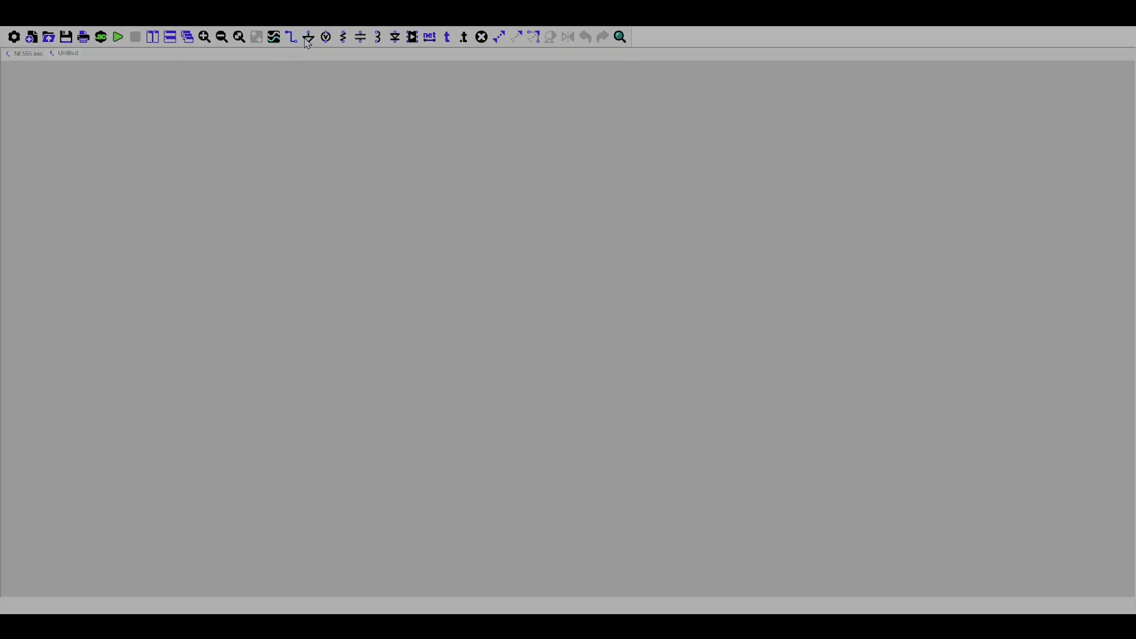
Place one voltage source near the centre of the empty schematic.
{"action": "left_click", "coordinate": [325, 37]}
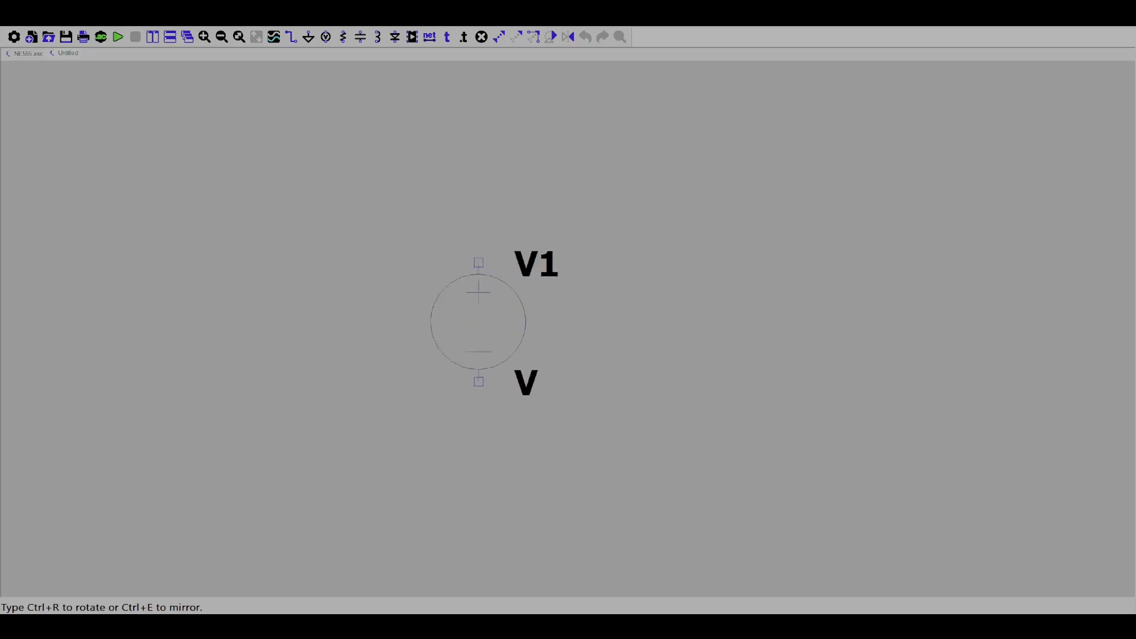
{"action": "left_click", "coordinate": [526, 262]}
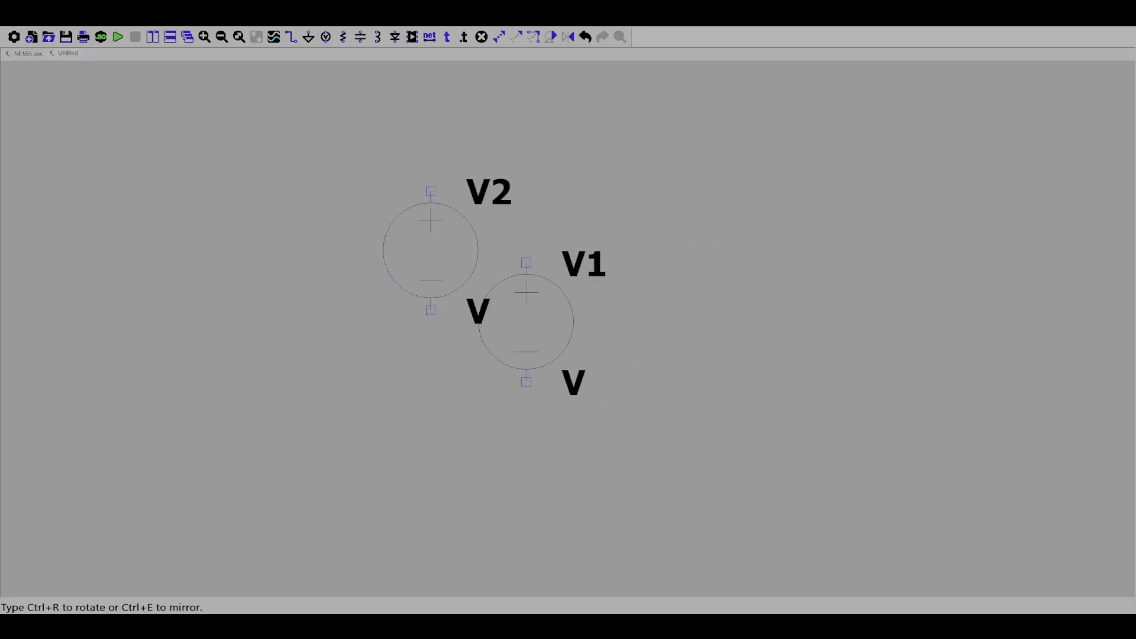
{"action": "key", "text": "Escape"}
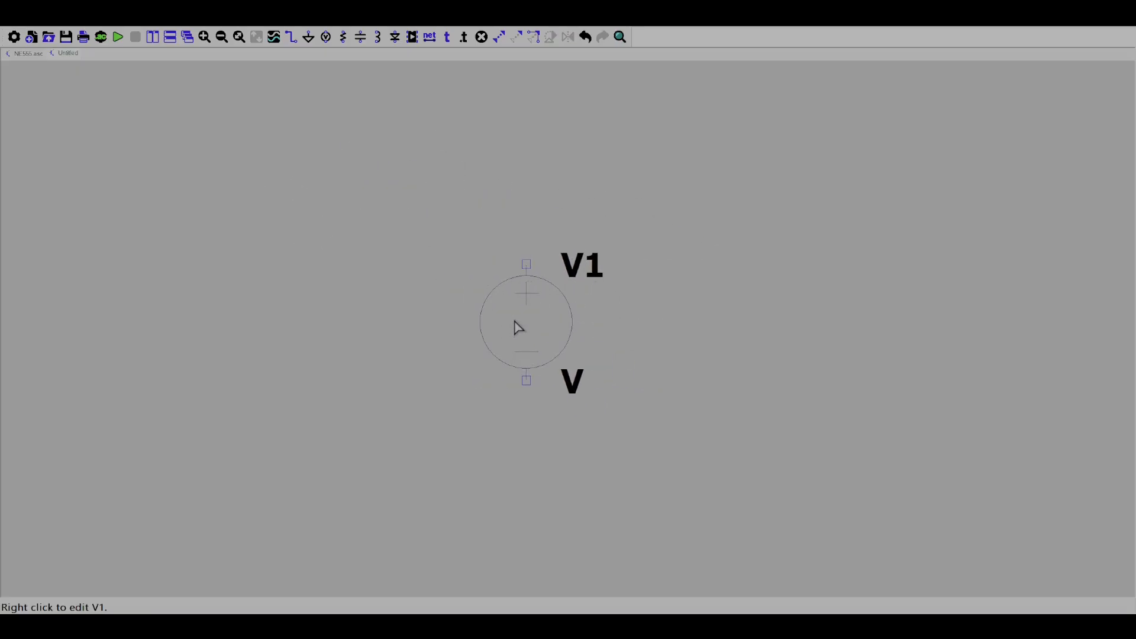
{"action": "scroll", "coordinate": [515, 329], "scroll_direction": "up", "scroll_amount": 2}
{"action": "scroll", "coordinate": [645, 340], "scroll_direction": "down", "scroll_amount": 1}
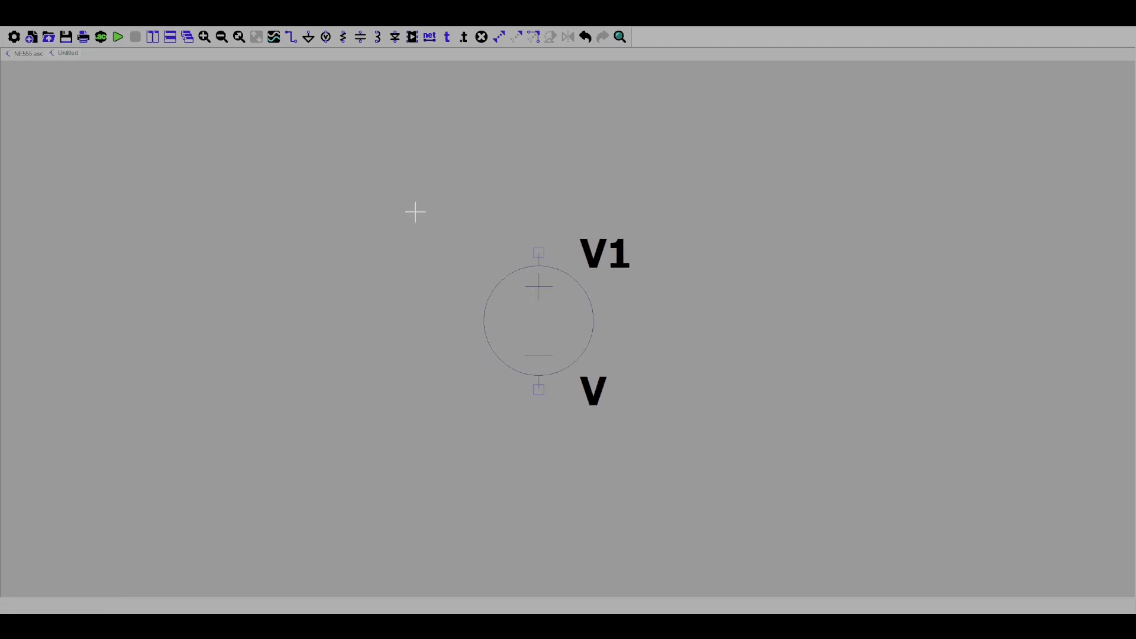
Place a ground symbol directly below the voltage source's negative terminal, leaving a gap between them.
{"action": "left_click", "coordinate": [309, 37]}
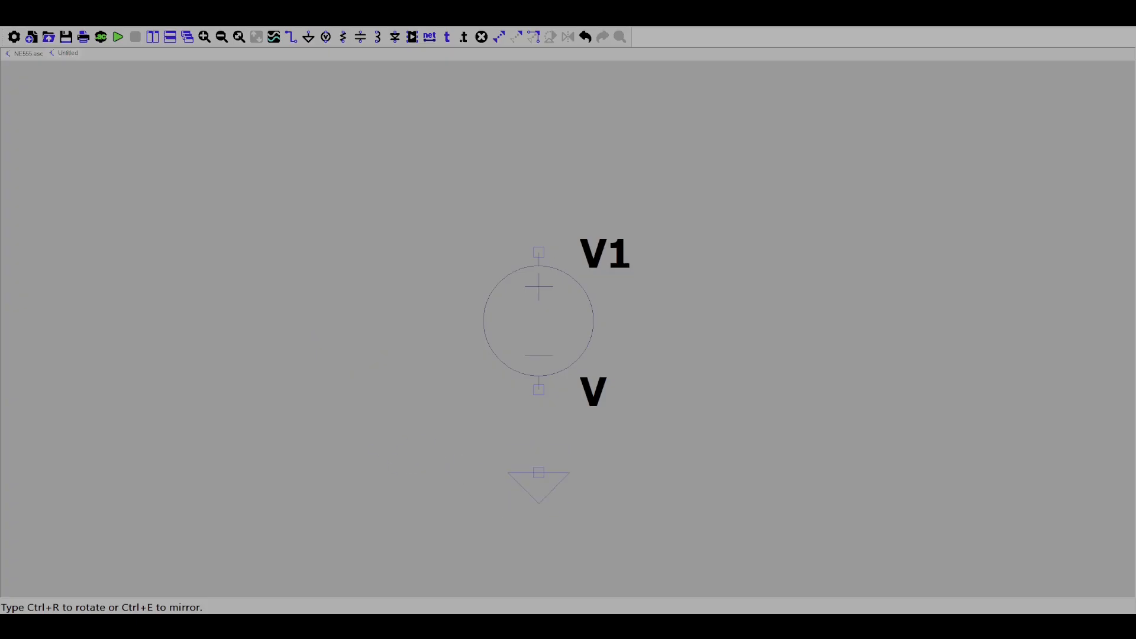
{"action": "left_click", "coordinate": [538, 445]}
{"action": "right_click", "coordinate": [462, 450]}
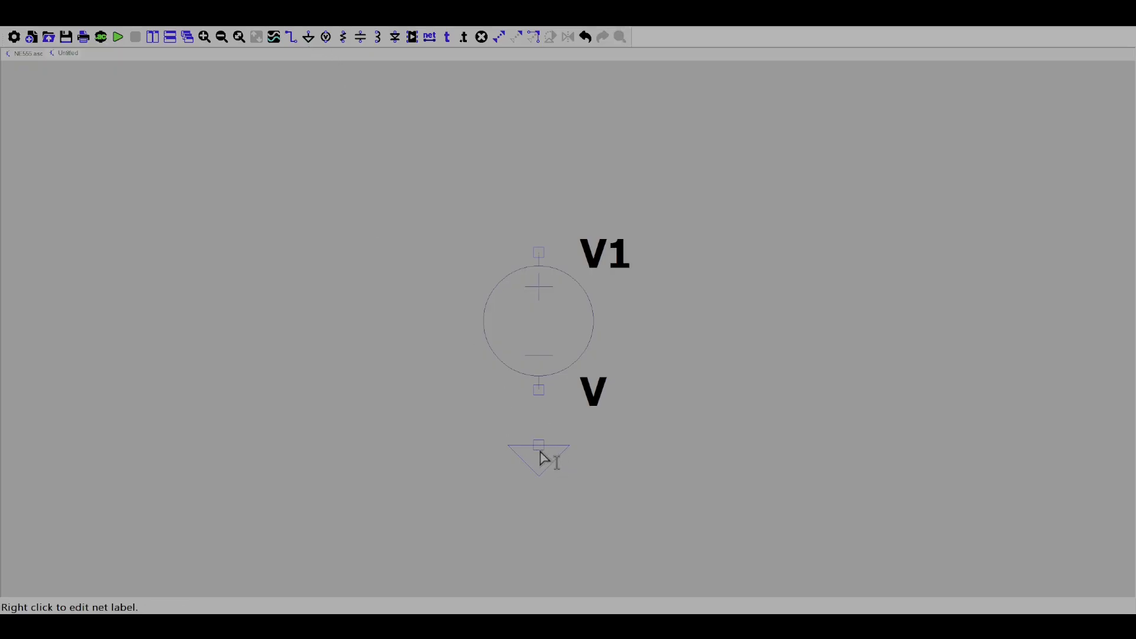
{"action": "key", "text": "F3"}
{"action": "key", "text": "Escape"}
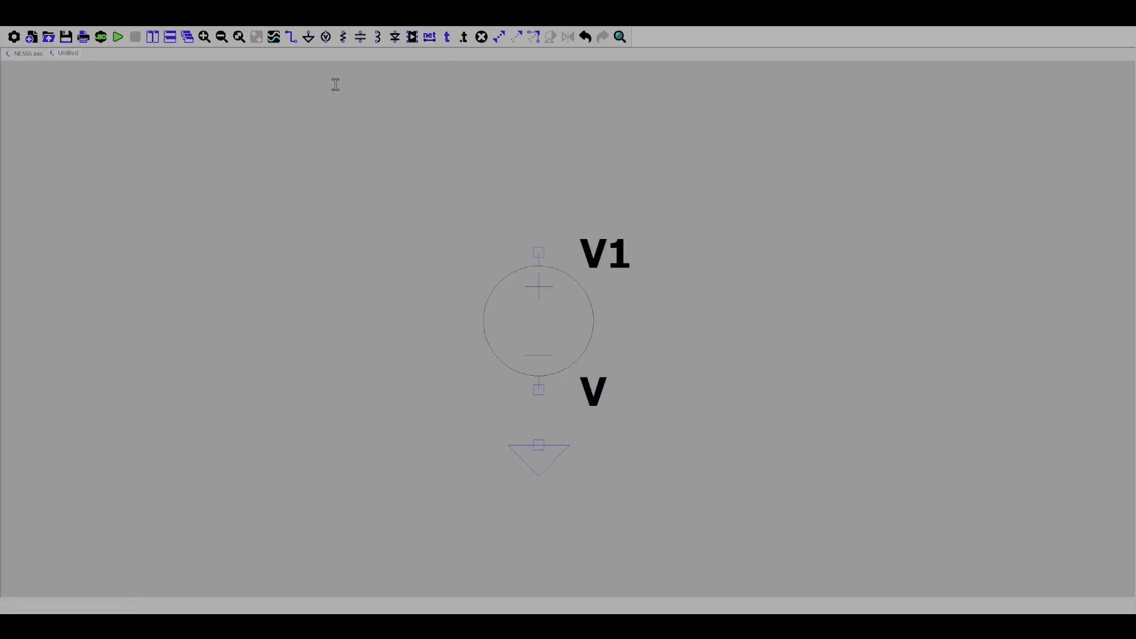
Wire the voltage source's negative terminal to the ground symbol.
{"action": "left_click", "coordinate": [293, 35]}
{"action": "left_click", "coordinate": [539, 390]}
{"action": "key", "text": "Escape"}
{"action": "key", "text": "Escape"}
{"action": "scroll", "coordinate": [687, 315], "scroll_direction": "up", "scroll_amount": 2}
{"action": "scroll", "coordinate": [693, 307], "scroll_direction": "down", "scroll_amount": 3}
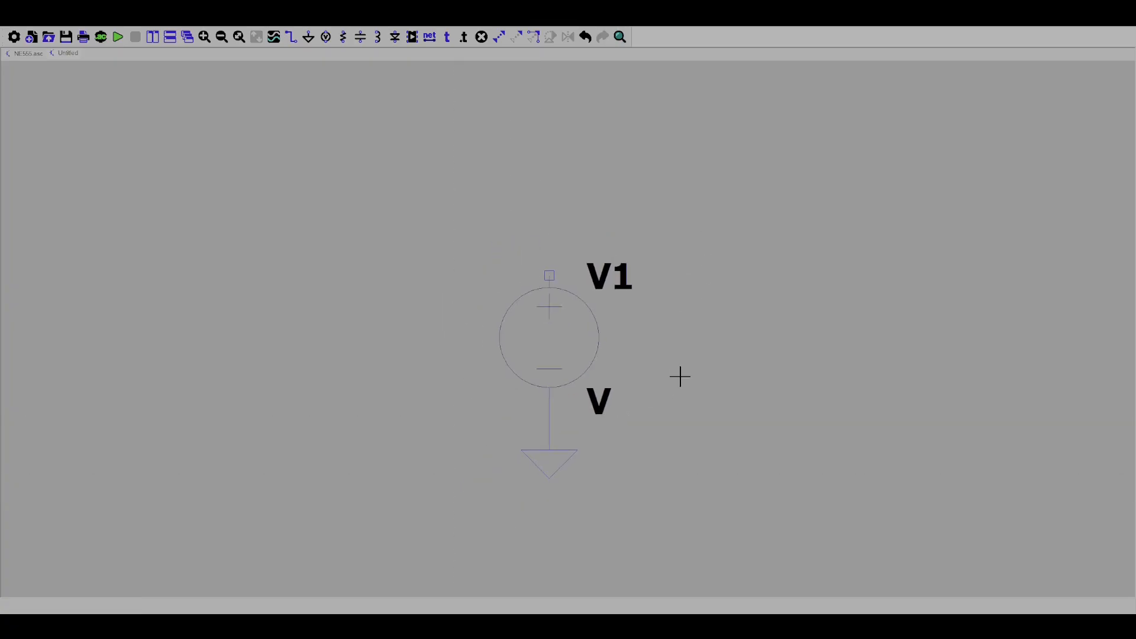
Place a vertical resistor directly on top of the voltage source so that it connects to the positive terminal.
{"action": "left_click_drag", "start_coordinate": [687, 381], "coordinate": [648, 437]}
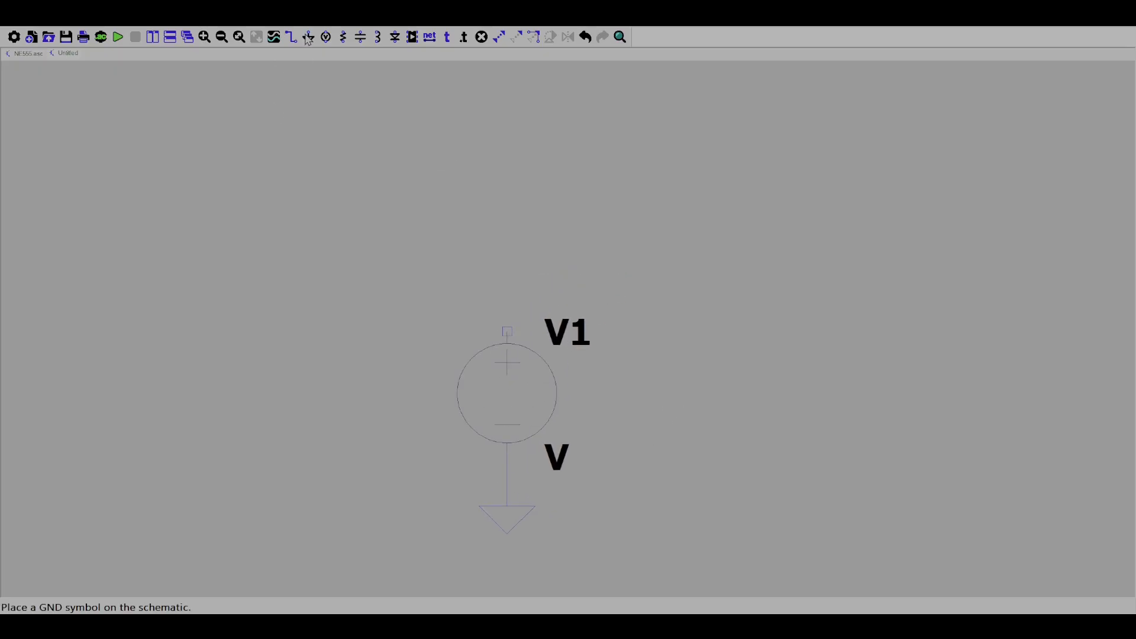
{"action": "left_click", "coordinate": [343, 36]}
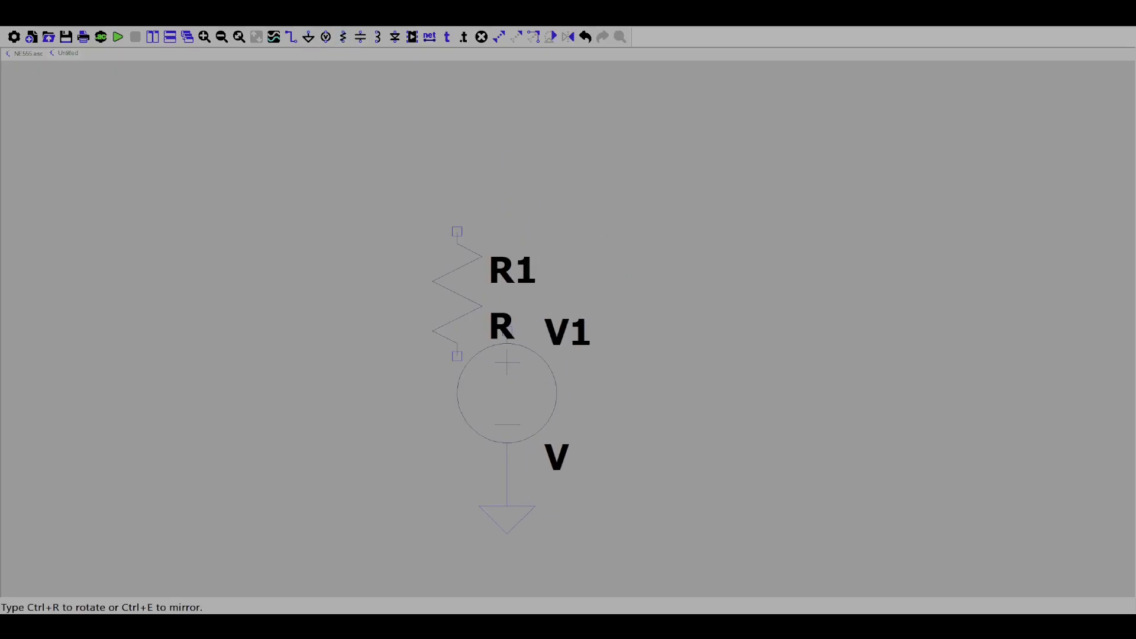
{"action": "left_click", "coordinate": [507, 206]}
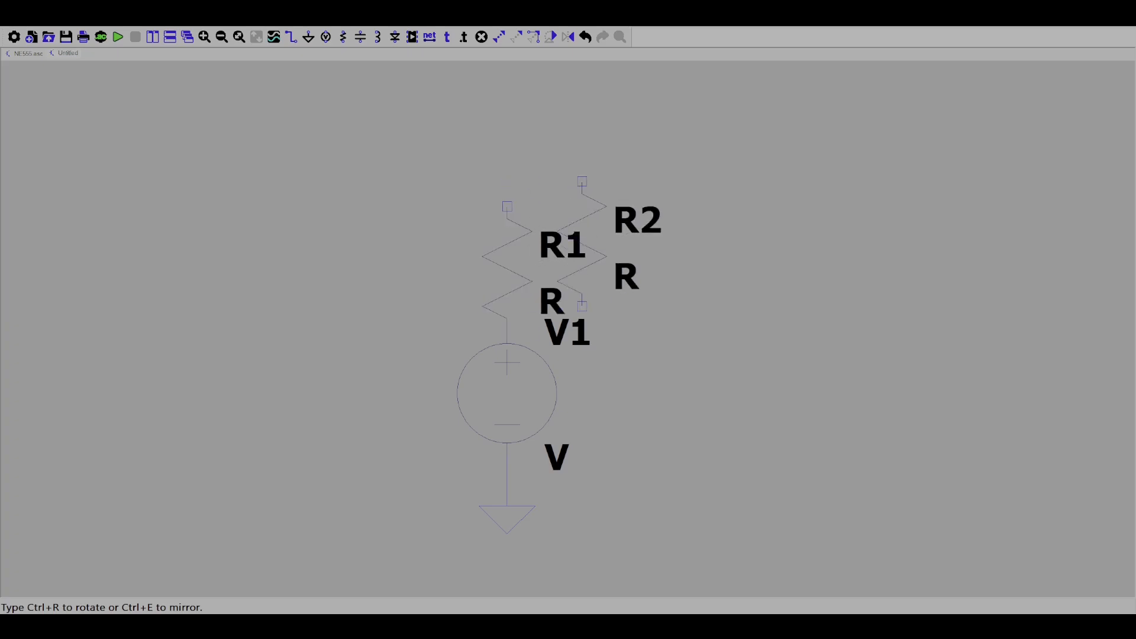
{"action": "key", "text": "Escape"}
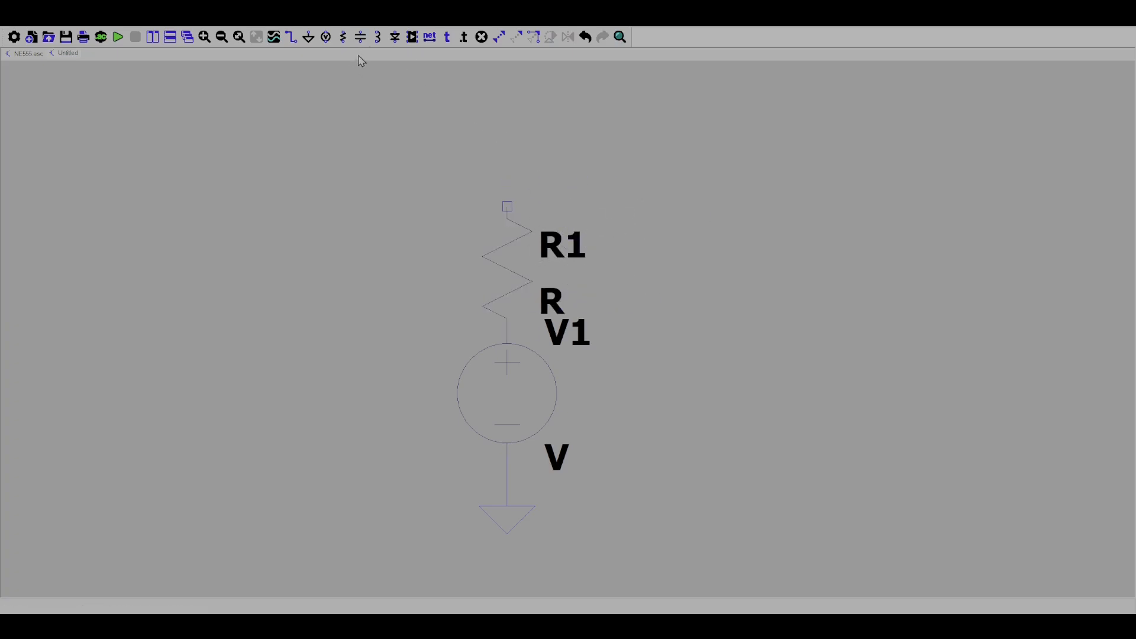
{"action": "left_click", "coordinate": [394, 39]}
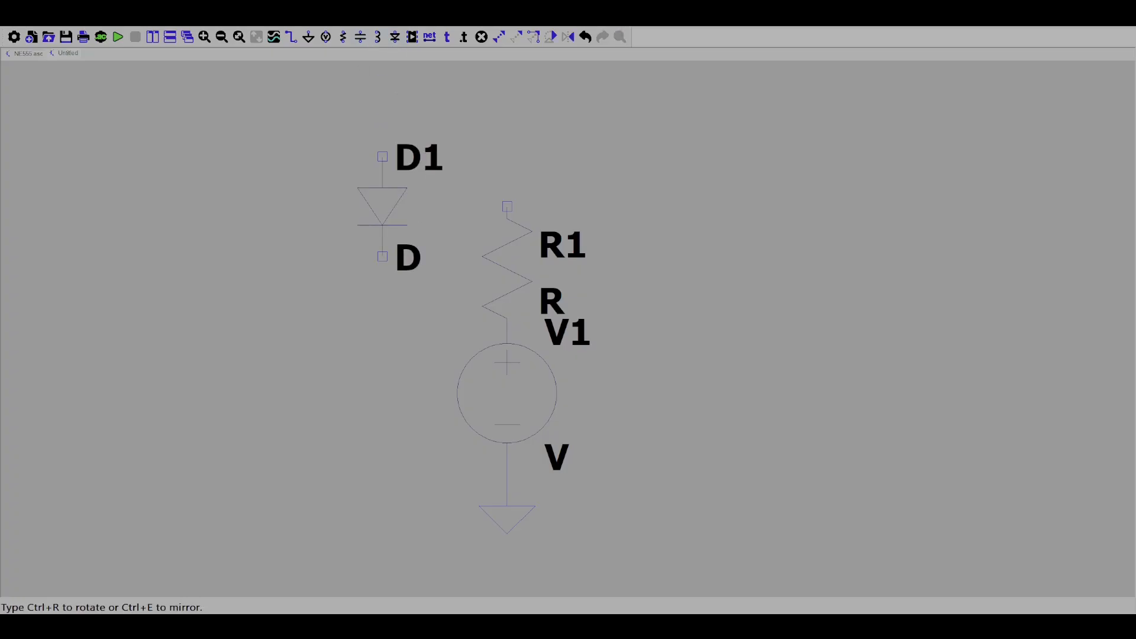
{"action": "key", "text": "ctrl+r"}
{"action": "key", "text": "ctrl+r"}
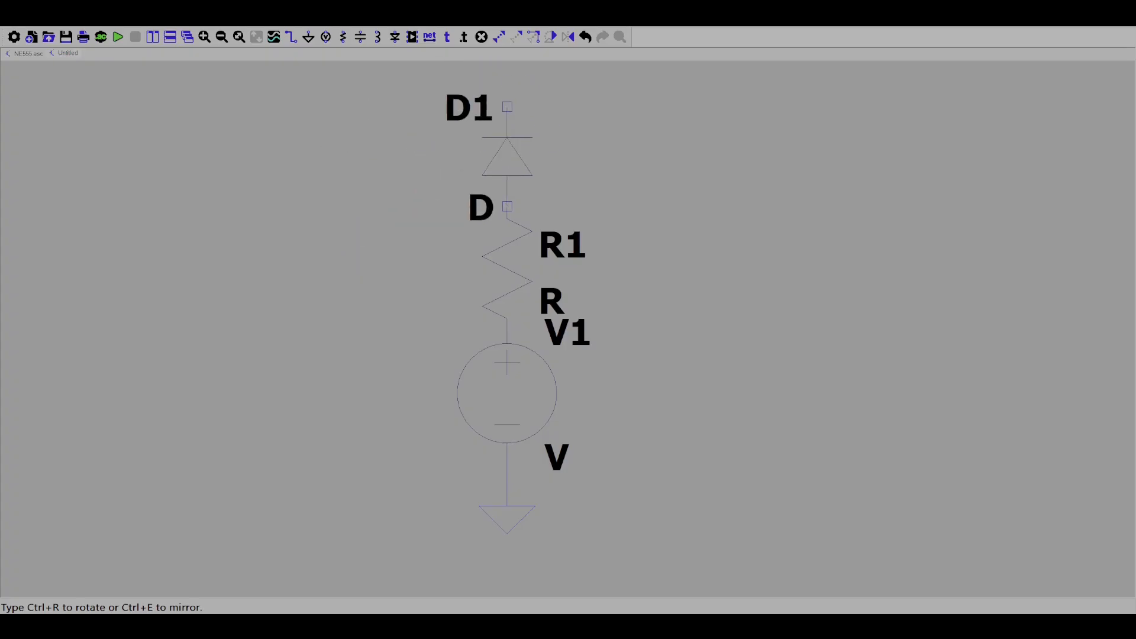
{"action": "left_click", "coordinate": [507, 157]}
{"action": "key", "text": "Escape"}
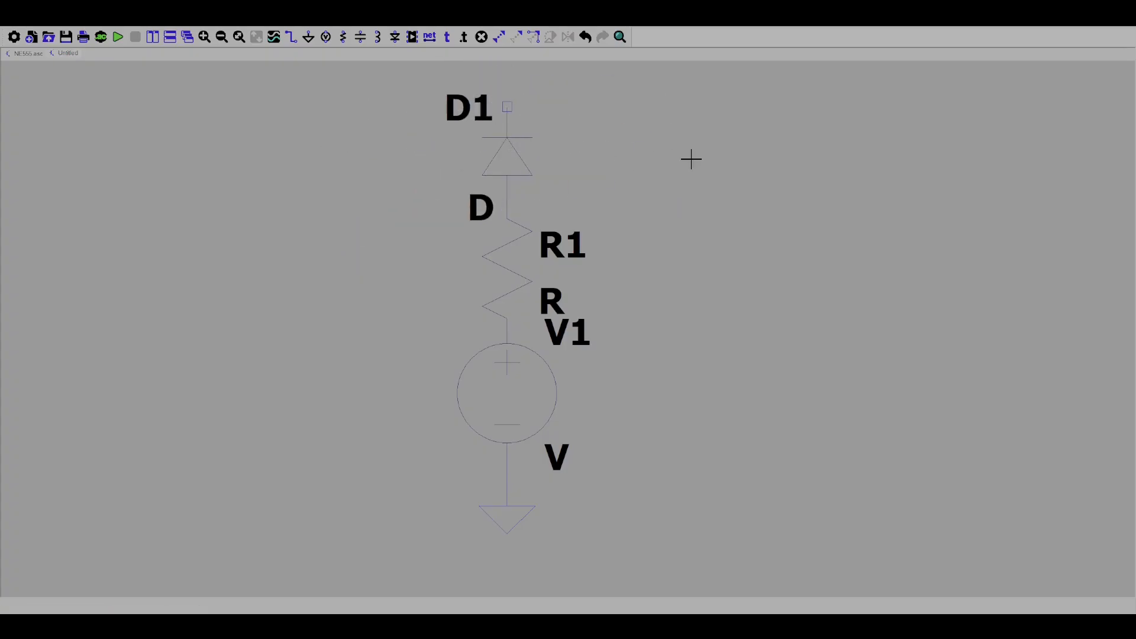
{"action": "right_click", "coordinate": [519, 152]}
{"action": "left_click", "coordinate": [504, 300]}
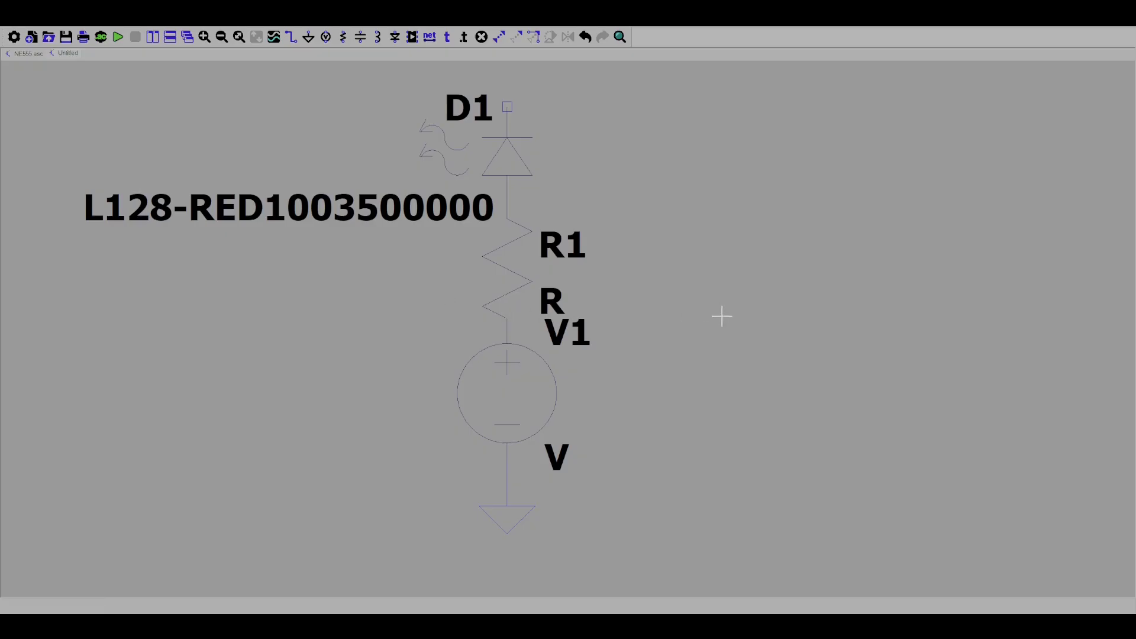
Wire the diode's upper terminal around the side of the circuit to the line between the voltage source and ground.
{"action": "scroll", "coordinate": [720, 340], "scroll_direction": "down", "scroll_amount": 2}
{"action": "scroll", "coordinate": [681, 366], "scroll_direction": "down", "scroll_amount": 2}
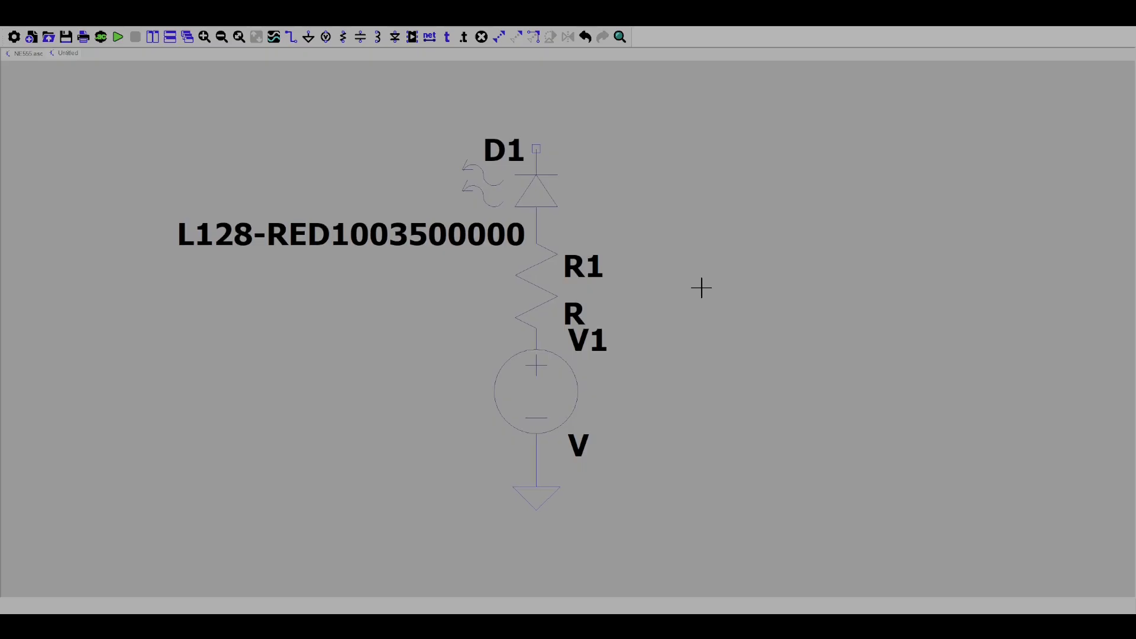
{"action": "mouse_move", "coordinate": [714, 294]}
{"action": "left_mouse_down"}
{"action": "mouse_move", "coordinate": [714, 392]}
{"action": "mouse_move", "coordinate": [702, 280]}
{"action": "left_mouse_up"}
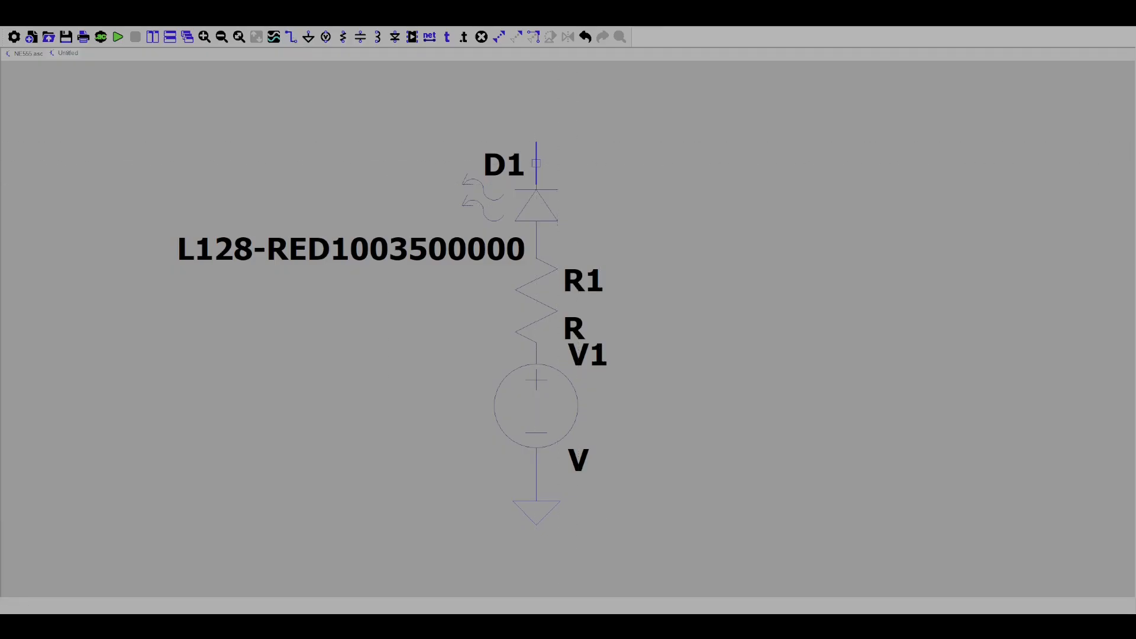
{"action": "left_click", "coordinate": [536, 163]}
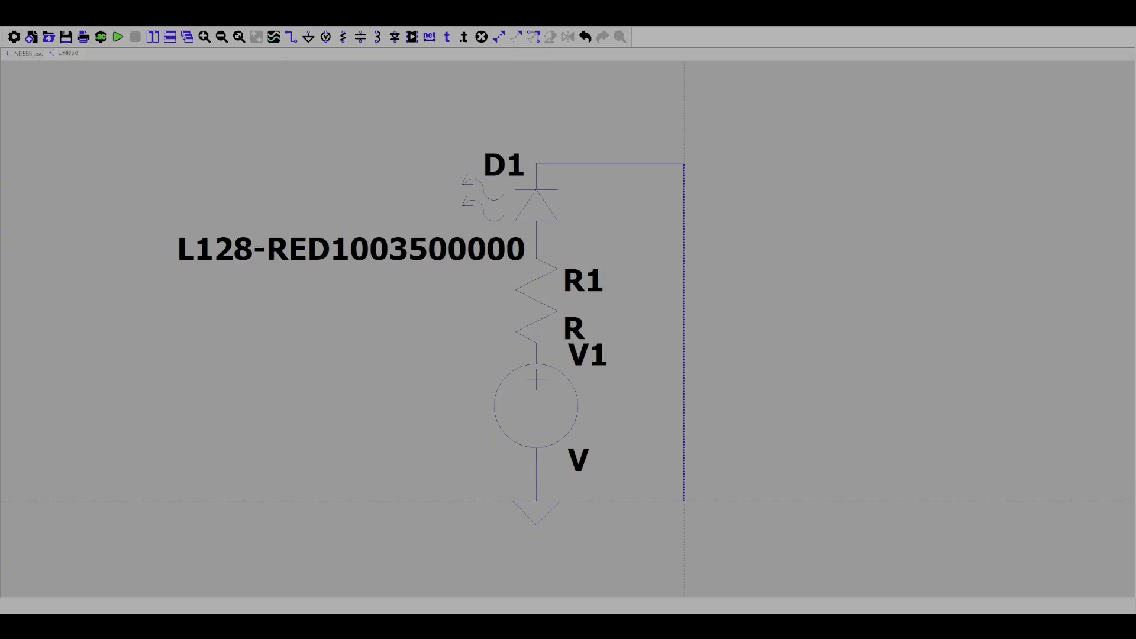
{"action": "left_click", "coordinate": [685, 480]}
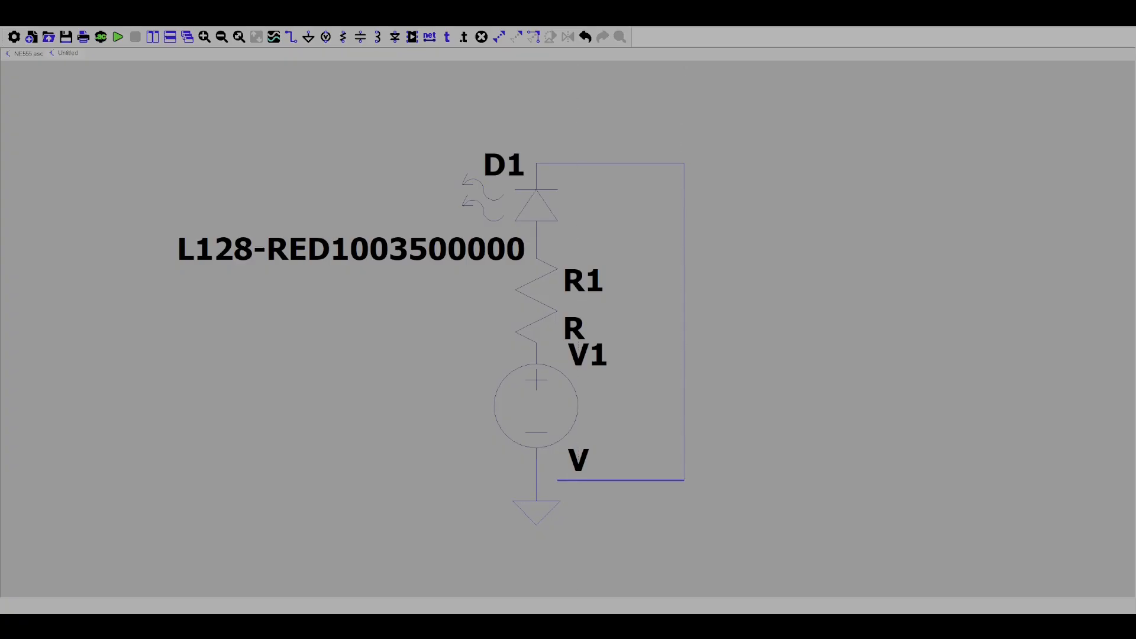
{"action": "left_click", "coordinate": [536, 480]}
{"action": "key", "text": "Escape"}
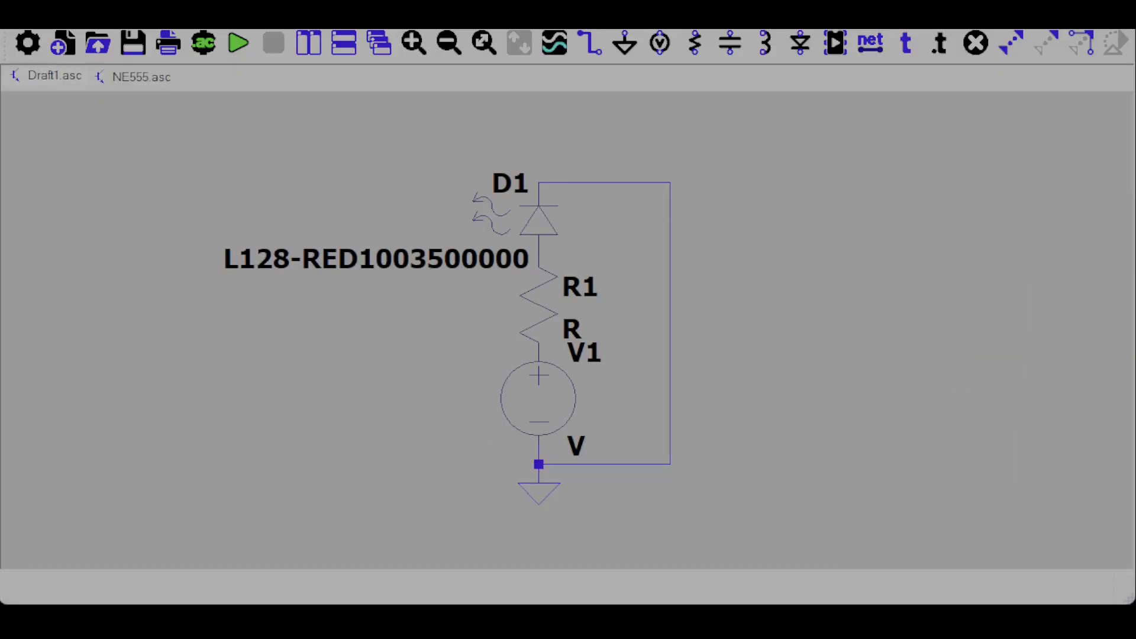
Set the resistance of resistor R1 to 1000.
{"action": "left_click", "coordinate": [238, 42]}
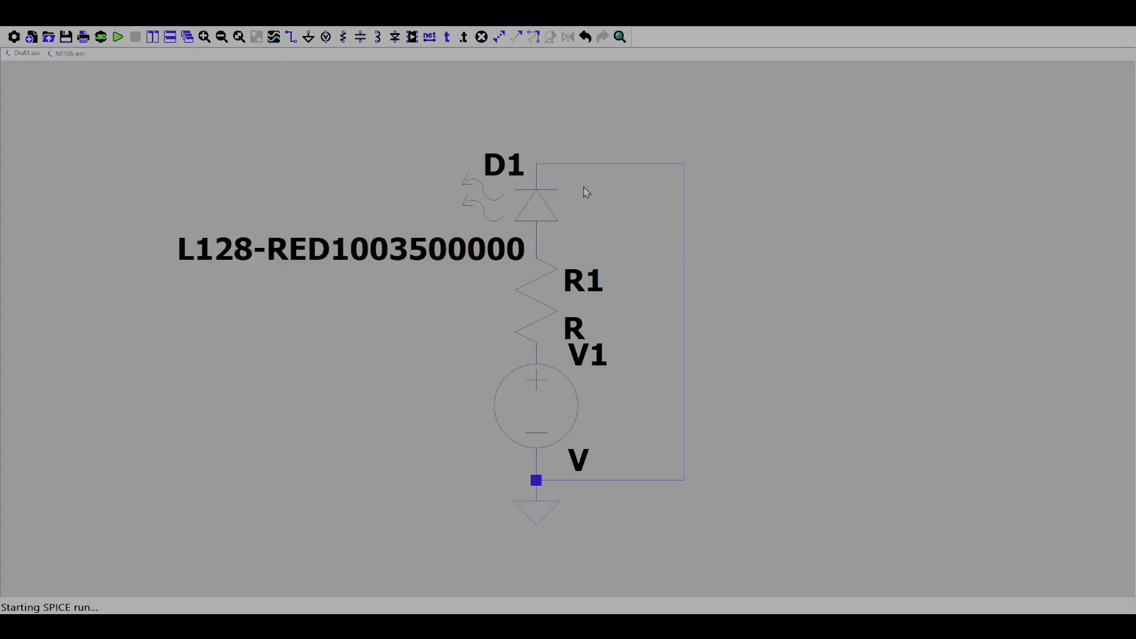
{"action": "right_click", "coordinate": [549, 307]}
{"action": "left_click", "coordinate": [623, 274]}
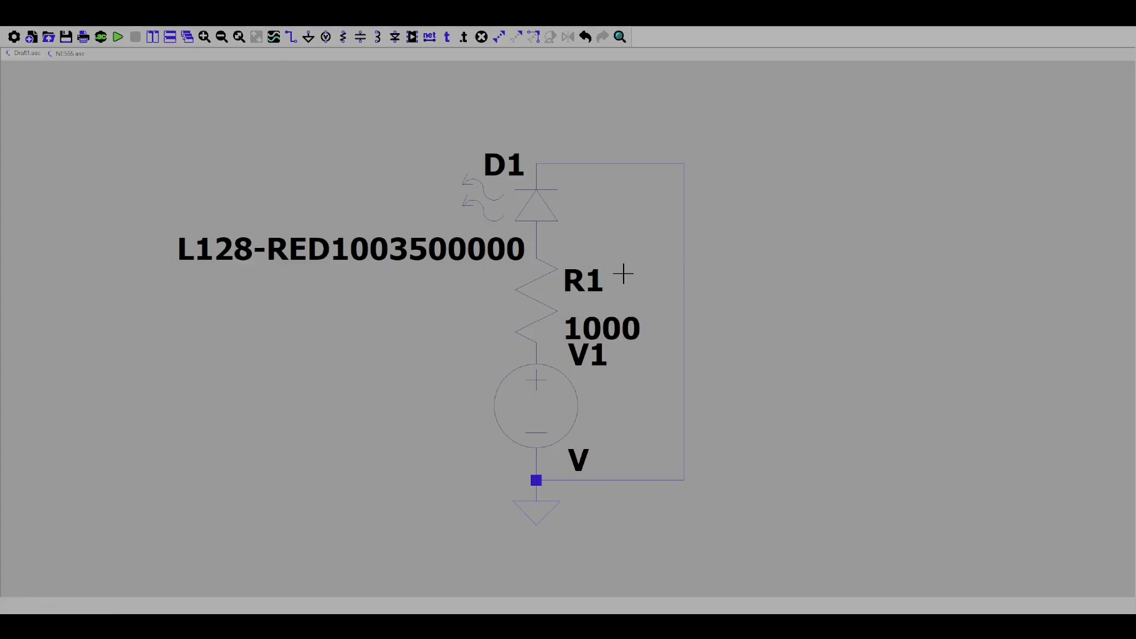
Run a transient analysis with .tran 0 10s 1s 1s and try a DC sweep with .dc V1 0 5 1.
{"action": "left_click", "coordinate": [118, 37]}
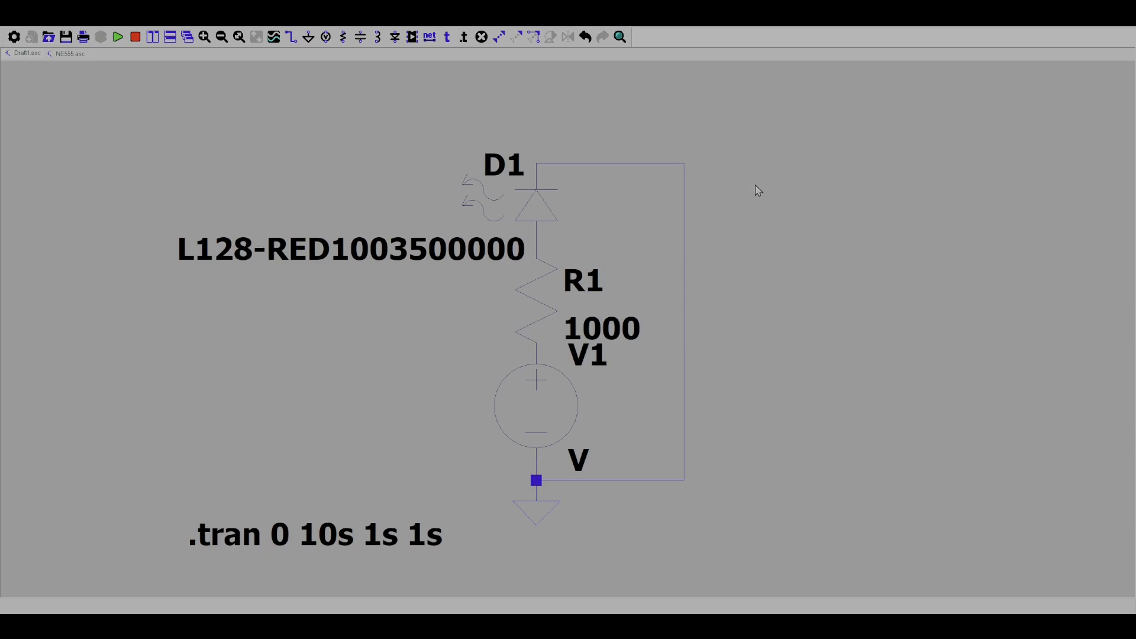
{"action": "left_click", "coordinate": [118, 36]}
{"action": "left_click", "coordinate": [897, 388]}
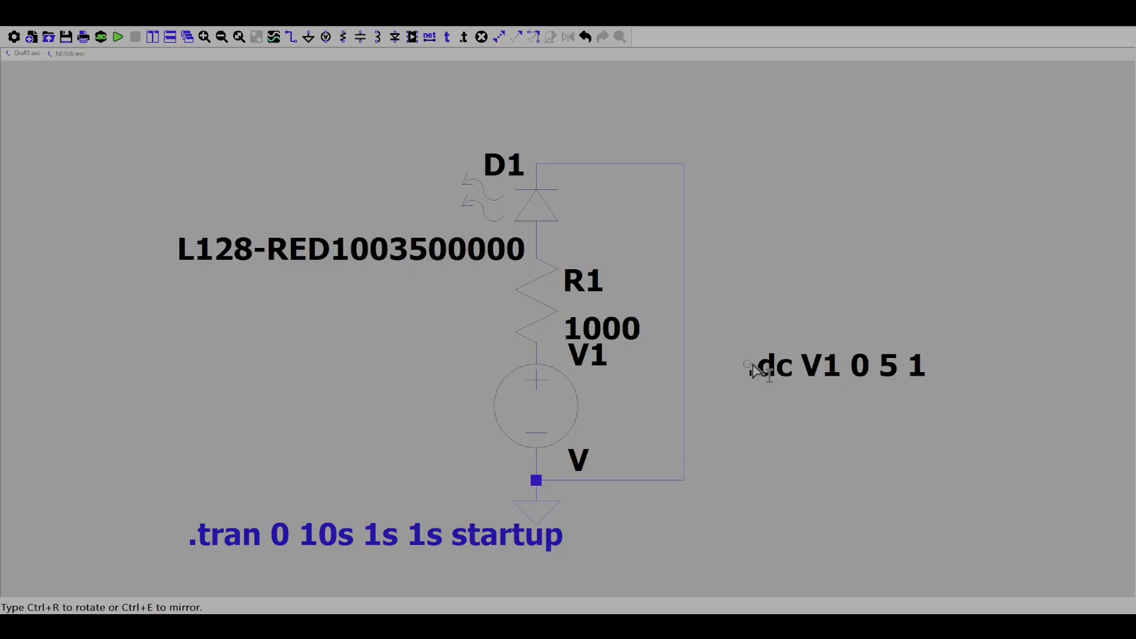
{"action": "key", "text": "Escape"}
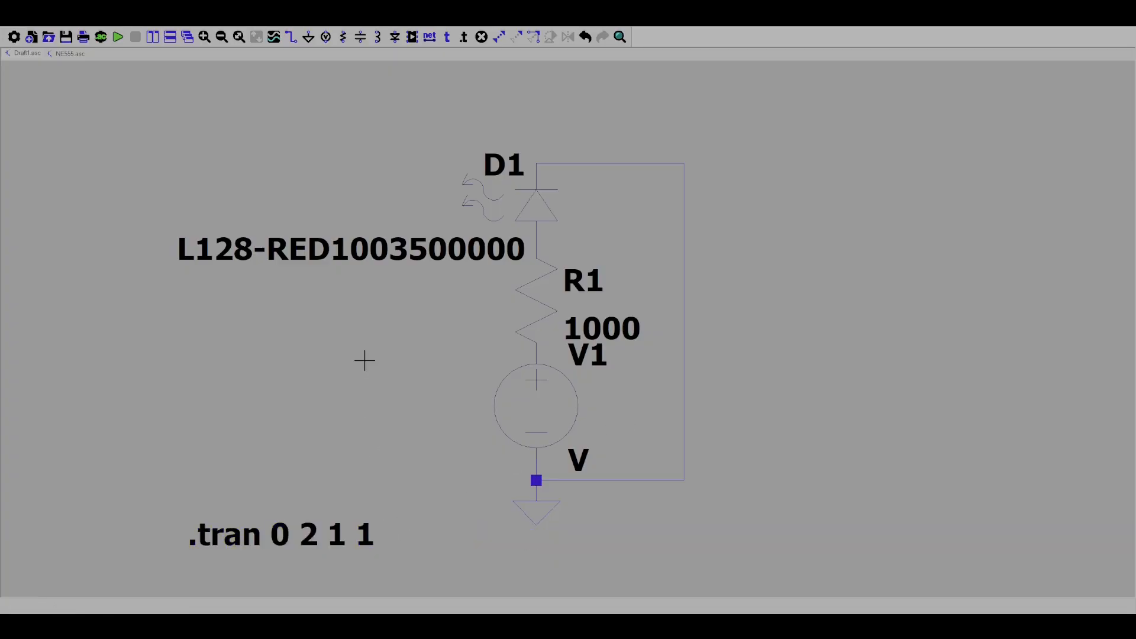
Run the transient simulation with the directive .tran 0 2 1 1.
{"action": "left_click", "coordinate": [118, 37]}
{"action": "left_click", "coordinate": [119, 37]}
{"action": "left_click", "coordinate": [752, 176]}
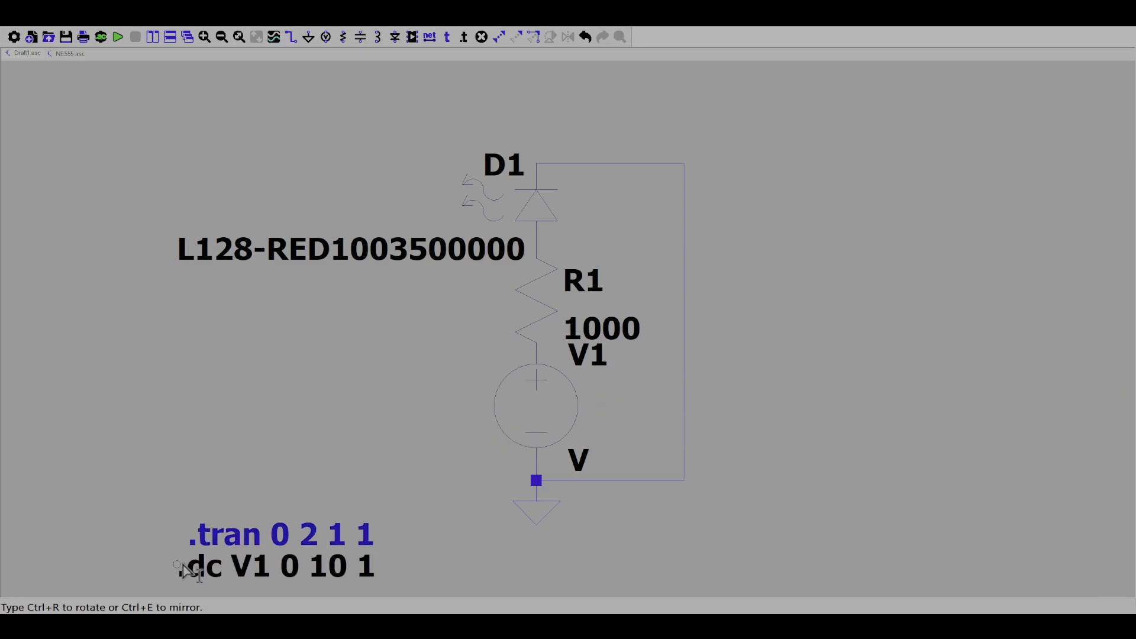
Add the DC sweep directive .dc V 0 10 1 below the transient directive and run the simulation.
{"action": "left_click", "coordinate": [181, 565]}
{"action": "left_click", "coordinate": [120, 39]}
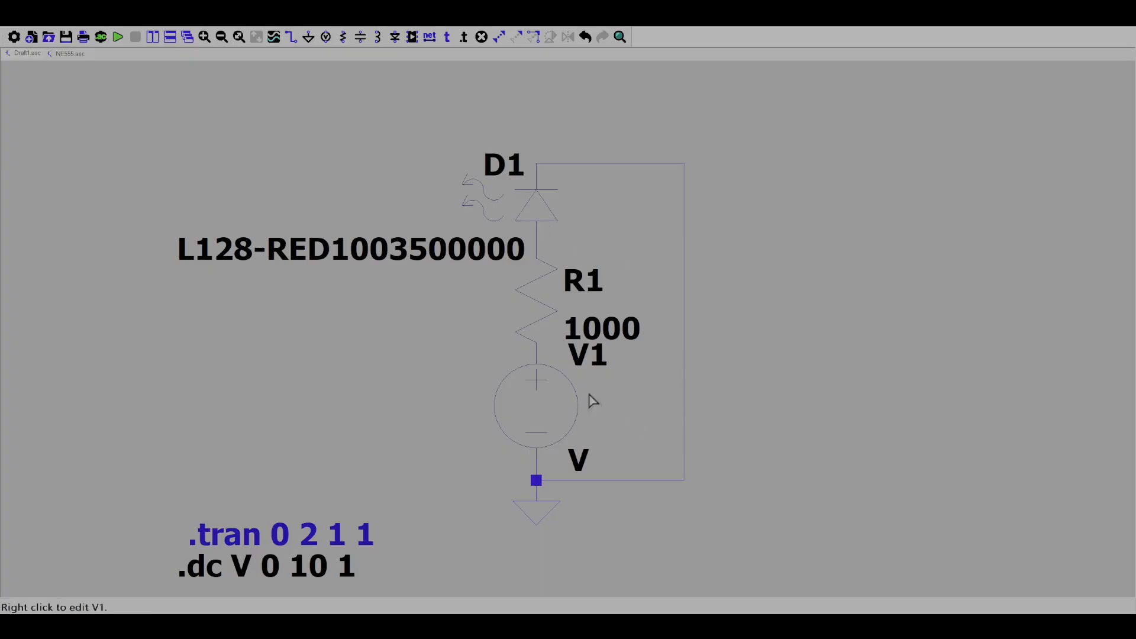
{"action": "left_click", "coordinate": [119, 38]}
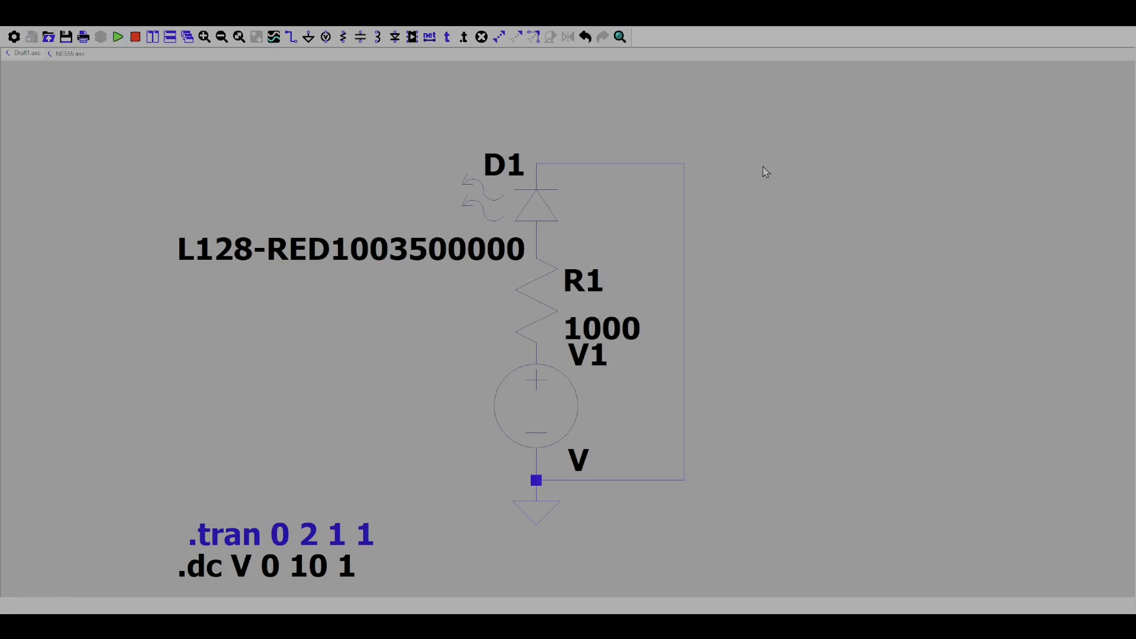
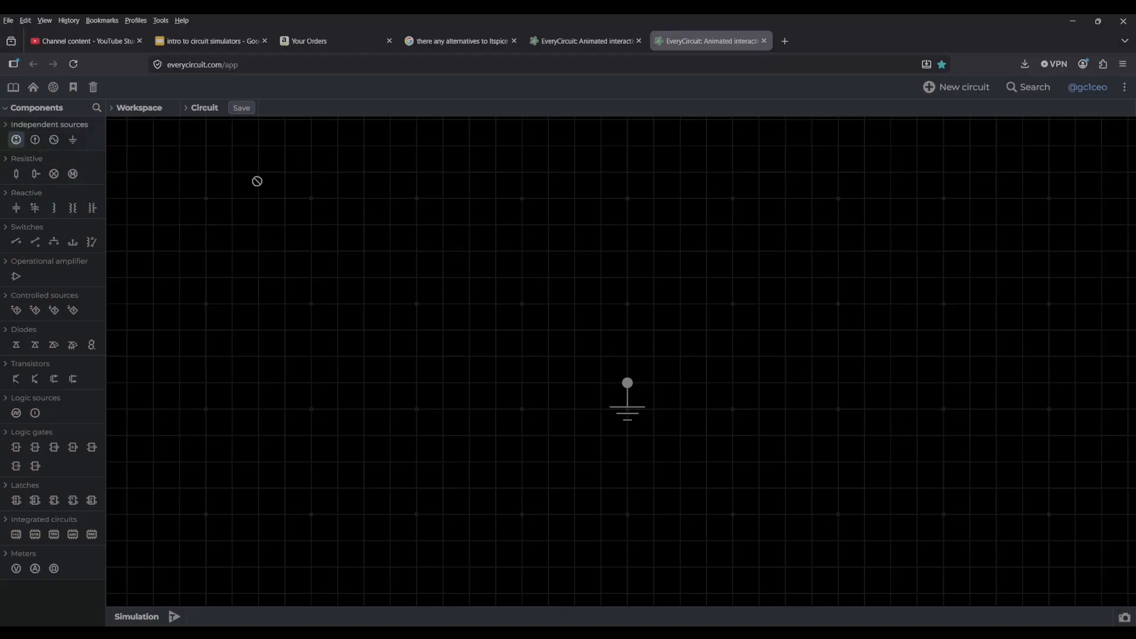
Place a voltage source on the canvas and line up the ground symbol directly below it.
{"action": "left_click_drag", "start_coordinate": [16, 140], "coordinate": [538, 287]}
{"action": "left_click", "coordinate": [632, 420]}
{"action": "left_click_drag", "start_coordinate": [630, 392], "coordinate": [538, 487]}
{"action": "left_click_drag", "start_coordinate": [538, 327], "coordinate": [545, 351]}
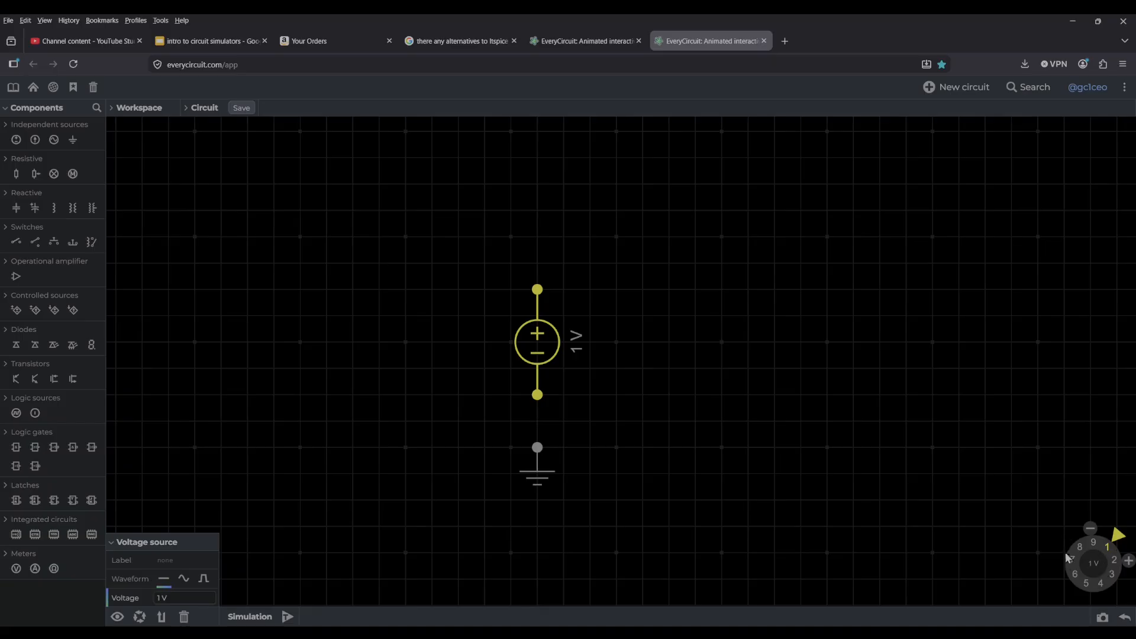
Try a 1.83 V level plus the sine and pulse waveforms on the voltage source and restore its constant waveform.
{"action": "left_click_drag", "start_coordinate": [1105, 542], "coordinate": [1119, 554]}
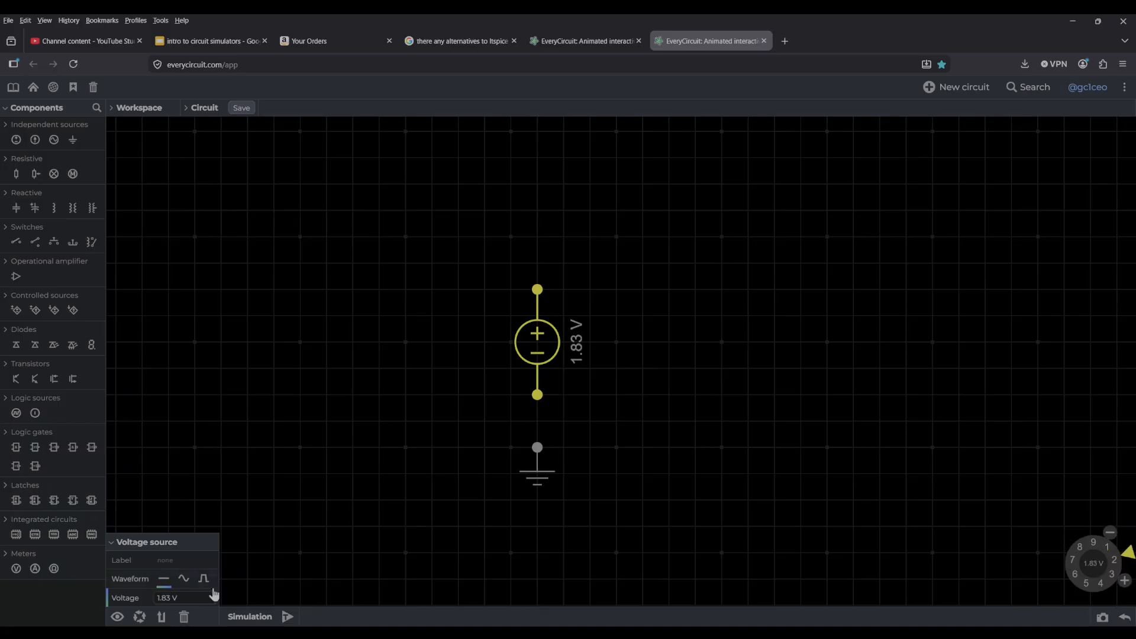
{"action": "left_click", "coordinate": [185, 580]}
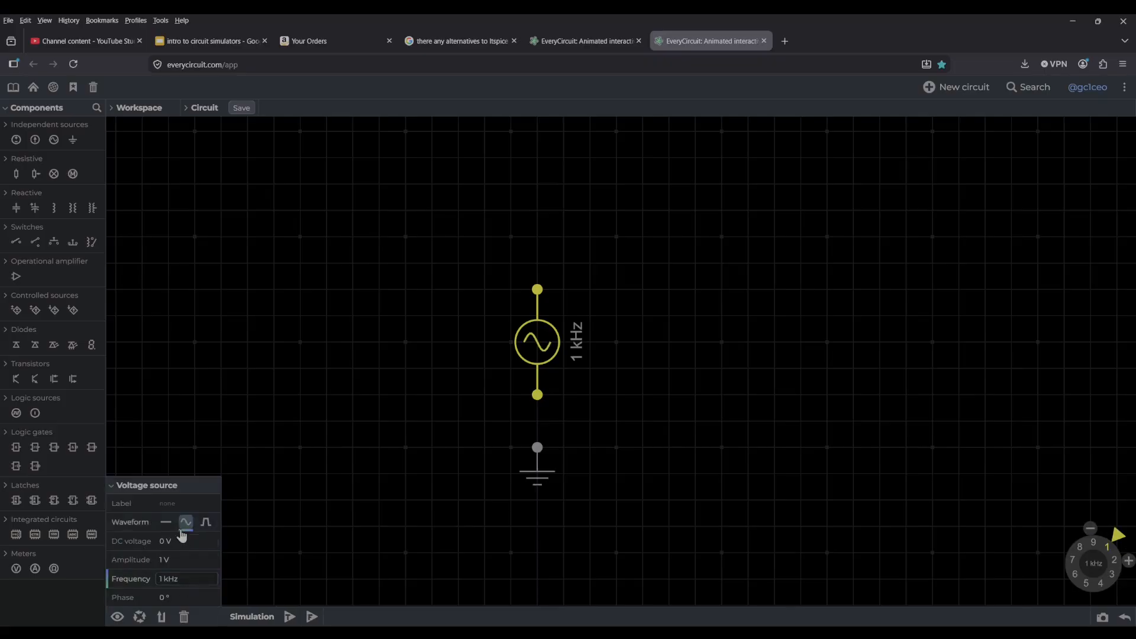
{"action": "left_click", "coordinate": [206, 522]}
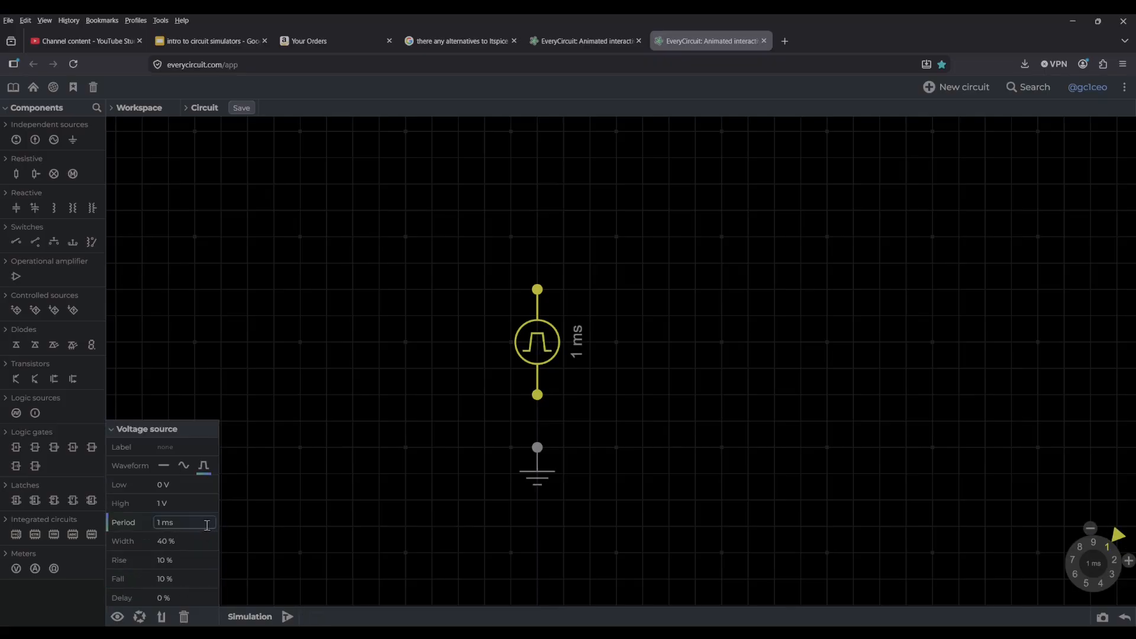
{"action": "left_click", "coordinate": [164, 467]}
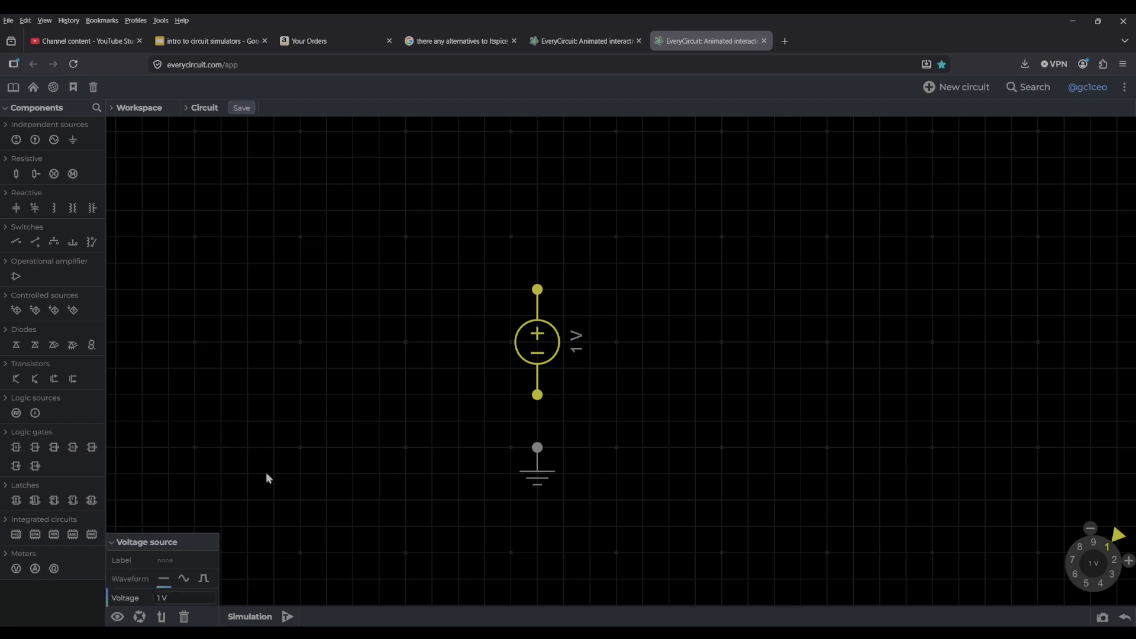
Set the voltage source to 5 V and connect the ground to its negative terminal.
{"action": "left_click", "coordinate": [1089, 587]}
{"action": "left_click", "coordinate": [537, 480]}
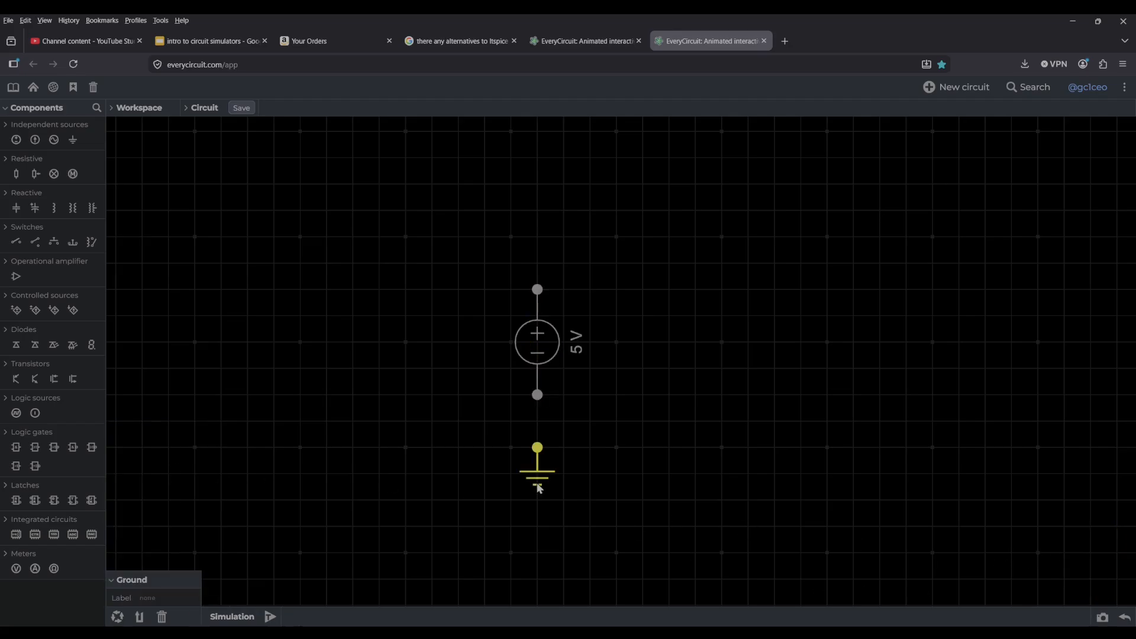
{"action": "left_click_drag", "start_coordinate": [540, 488], "coordinate": [537, 445]}
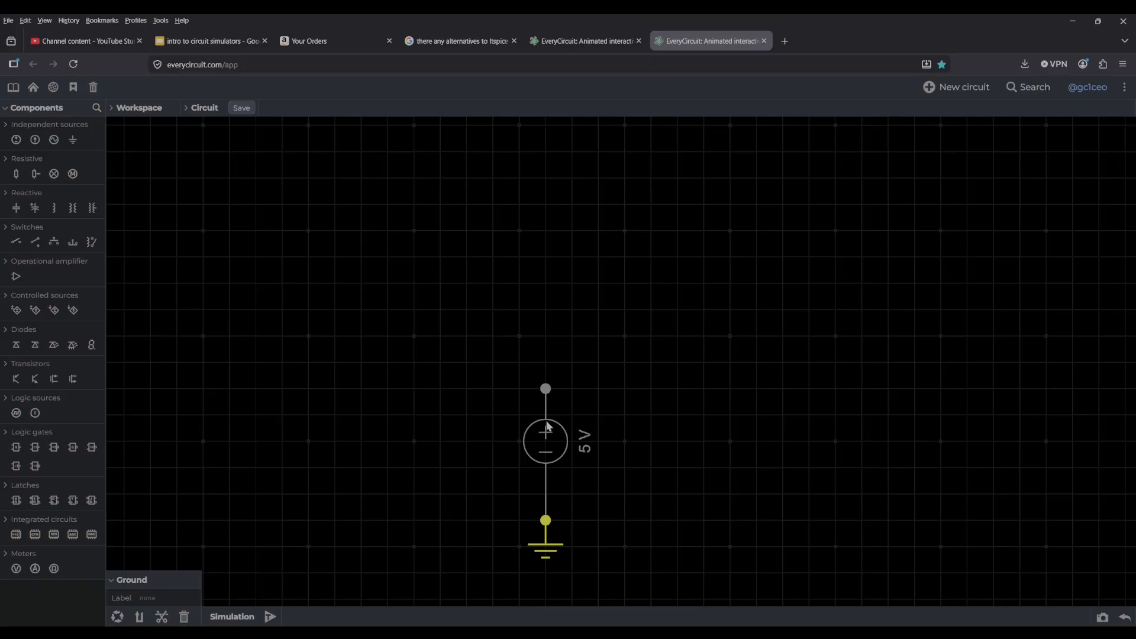
{"action": "left_click", "coordinate": [502, 361]}
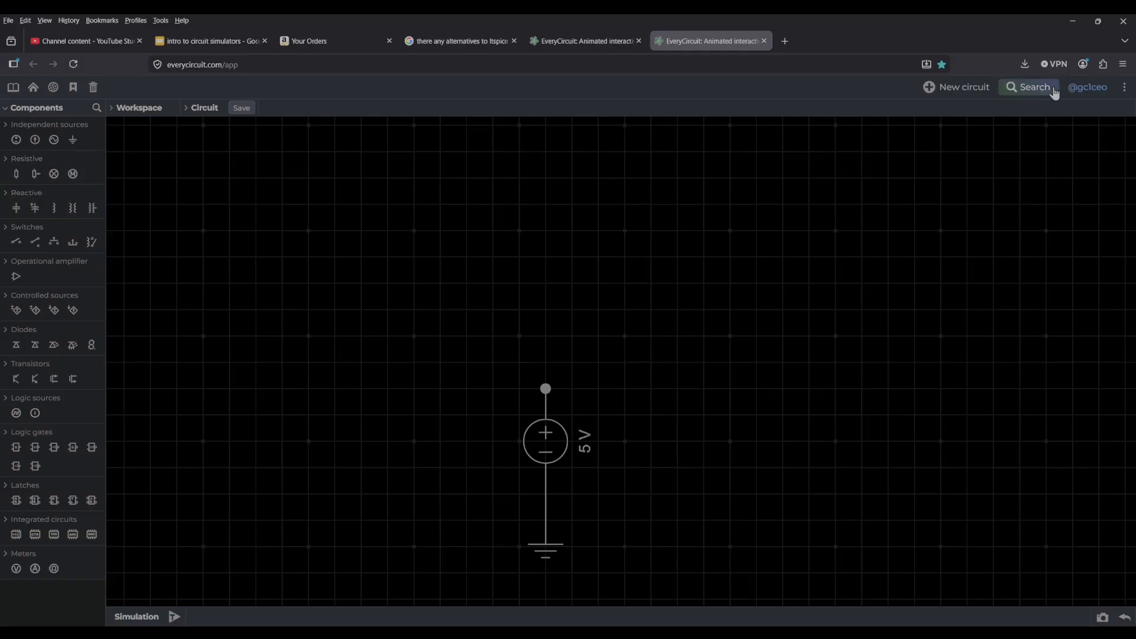
{"action": "left_click", "coordinate": [1087, 87]}
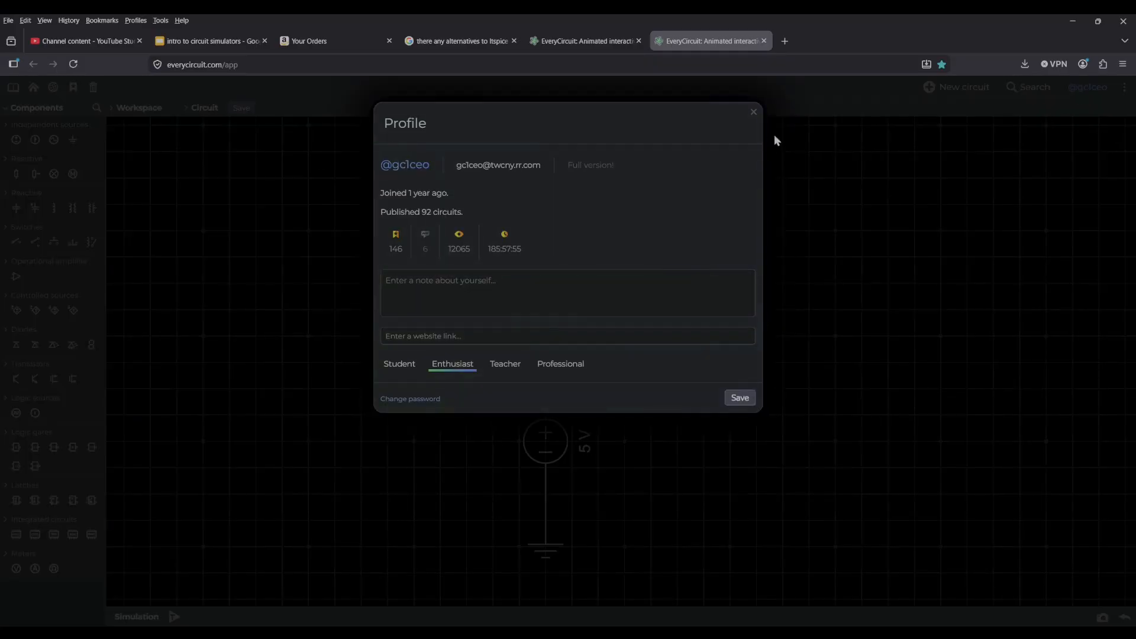
{"action": "left_click", "coordinate": [769, 143]}
{"action": "left_click", "coordinate": [1088, 89]}
{"action": "left_click", "coordinate": [766, 119]}
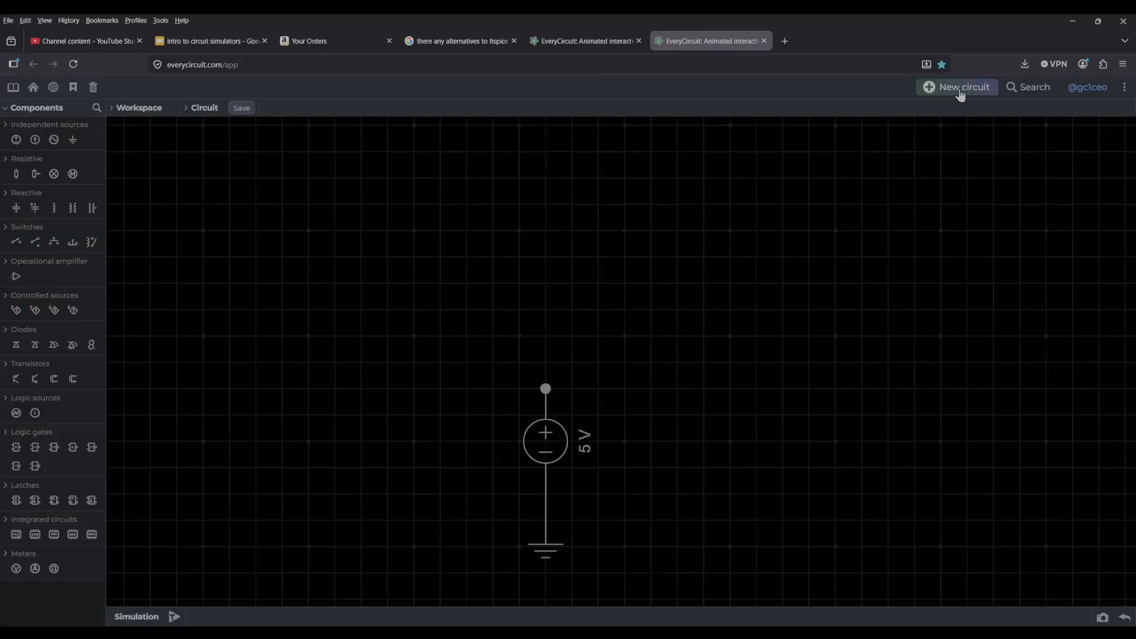
Turn off IEC symbols in the settings, keep conventional current enabled, and save.
{"action": "left_click", "coordinate": [1123, 94]}
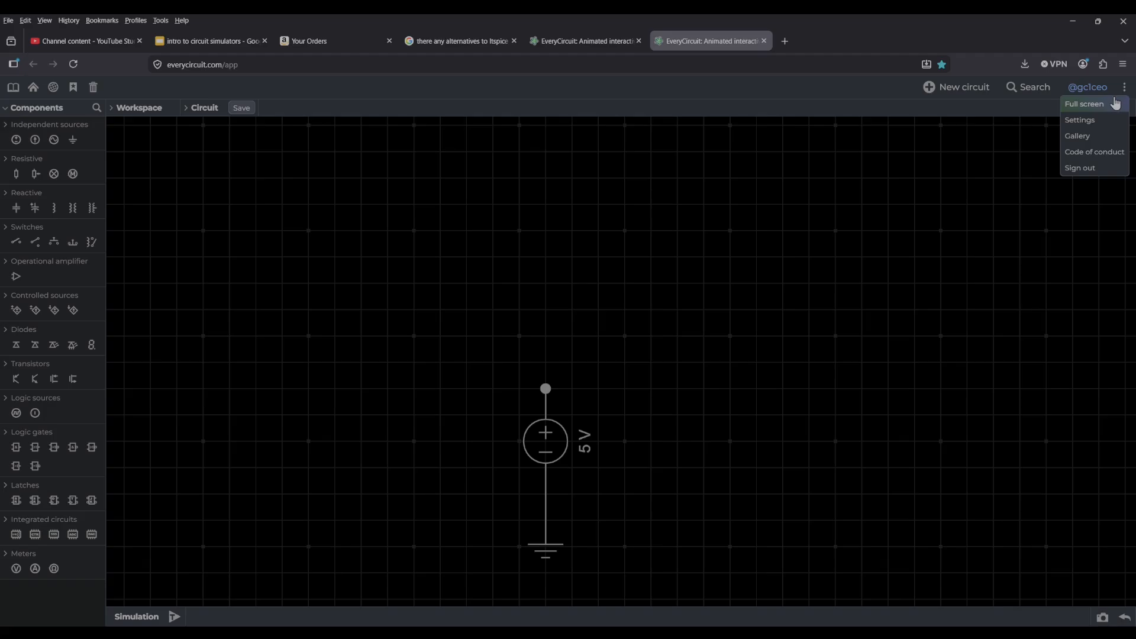
{"action": "left_click", "coordinate": [1095, 121]}
{"action": "left_click", "coordinate": [480, 223]}
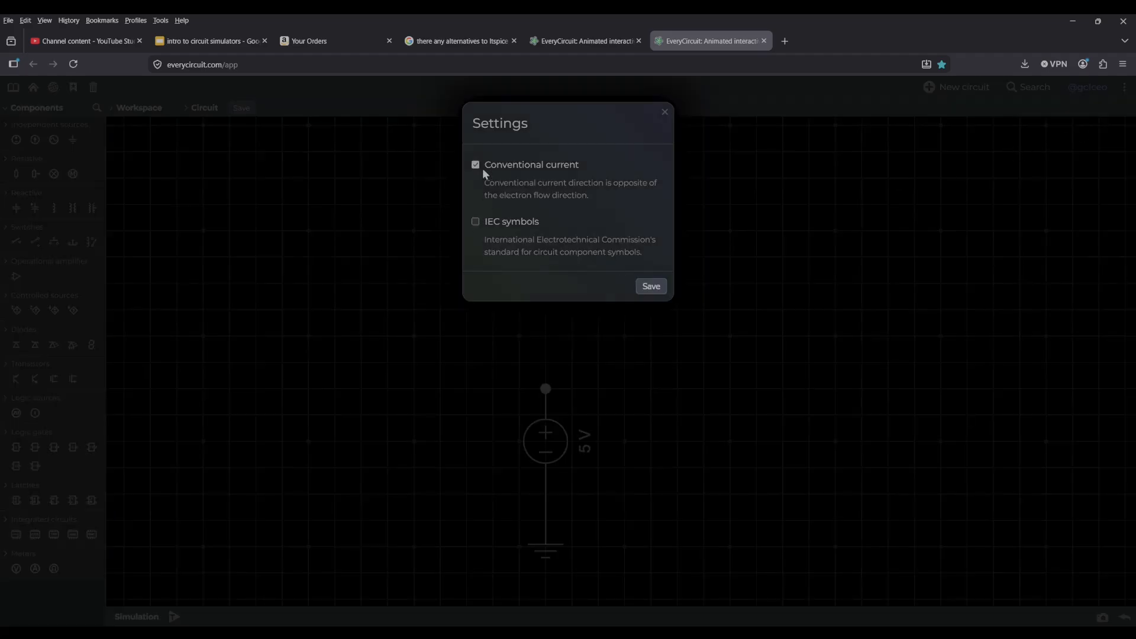
{"action": "left_click", "coordinate": [653, 288]}
Connect a 1 kΩ resistor to the source's positive terminal and an upward-pointing light-emitting diode to the resistor's upper end.
{"action": "left_click_drag", "start_coordinate": [16, 173], "coordinate": [565, 342]}
{"action": "left_click_drag", "start_coordinate": [638, 352], "coordinate": [645, 471]}
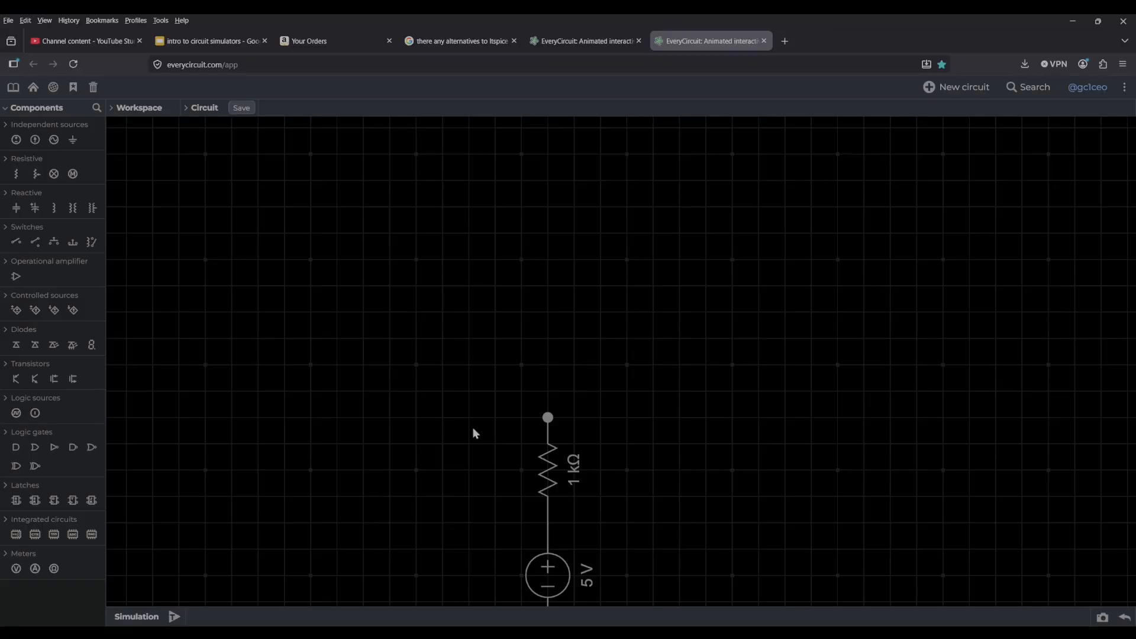
{"action": "left_click", "coordinate": [54, 345]}
{"action": "left_click_drag", "start_coordinate": [178, 183], "coordinate": [442, 262]}
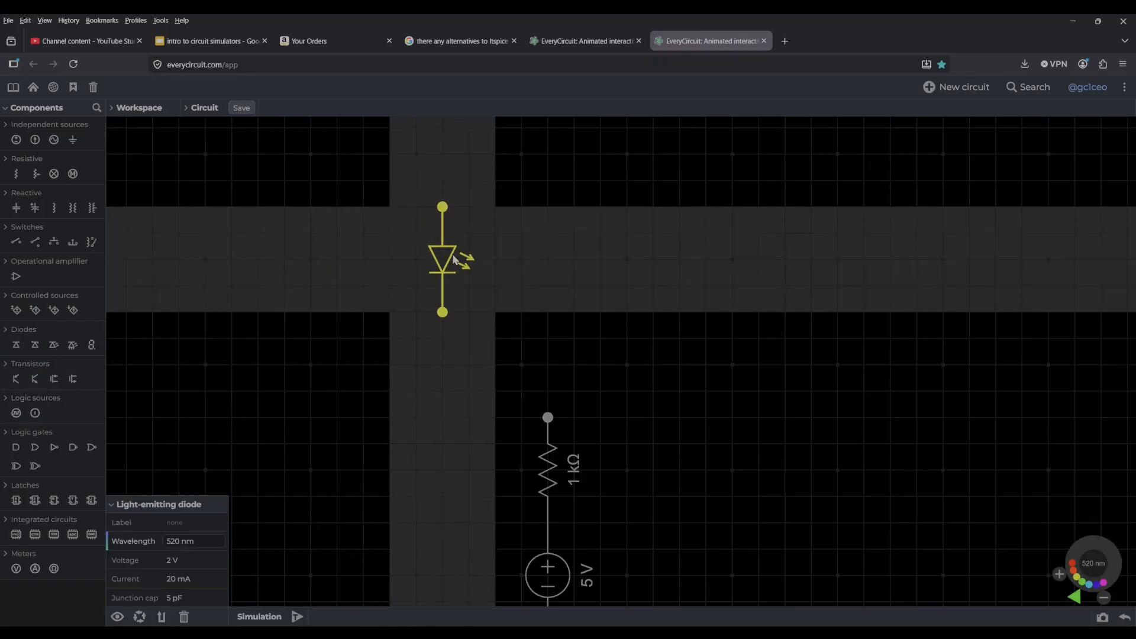
{"action": "left_click", "coordinate": [161, 617]}
{"action": "left_click", "coordinate": [161, 617]}
{"action": "left_click_drag", "start_coordinate": [438, 269], "coordinate": [559, 355]}
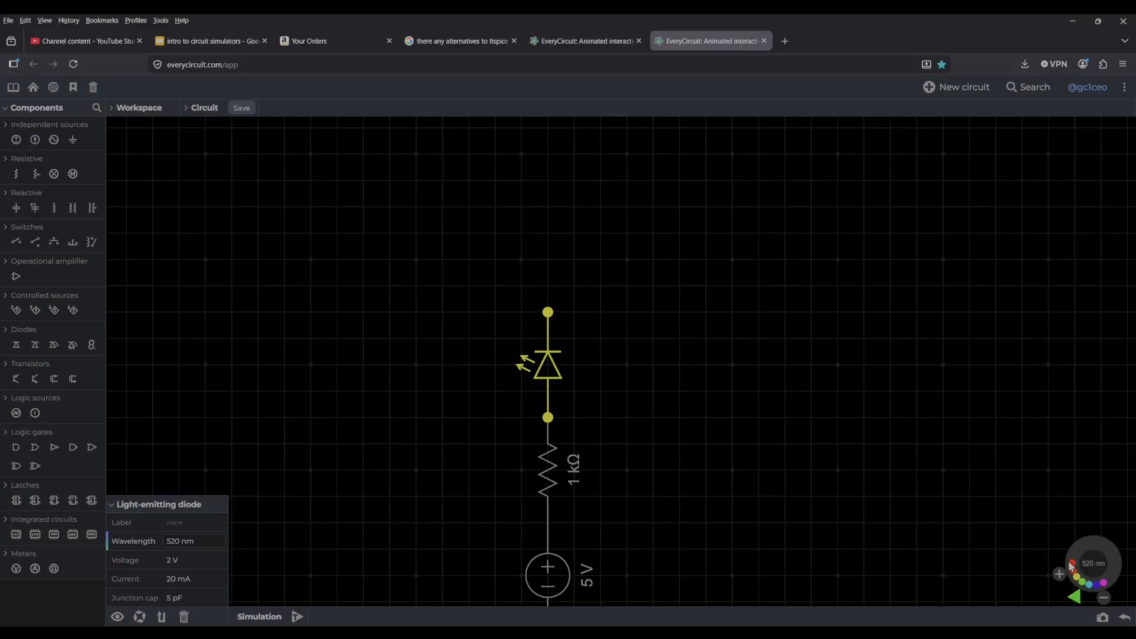
Set the LED's wavelength to 500 nm and review its voltage and current parameters.
{"action": "left_click", "coordinate": [1073, 565]}
{"action": "left_click", "coordinate": [1081, 583]}
{"action": "left_click", "coordinate": [200, 562]}
{"action": "key", "text": "Tab"}
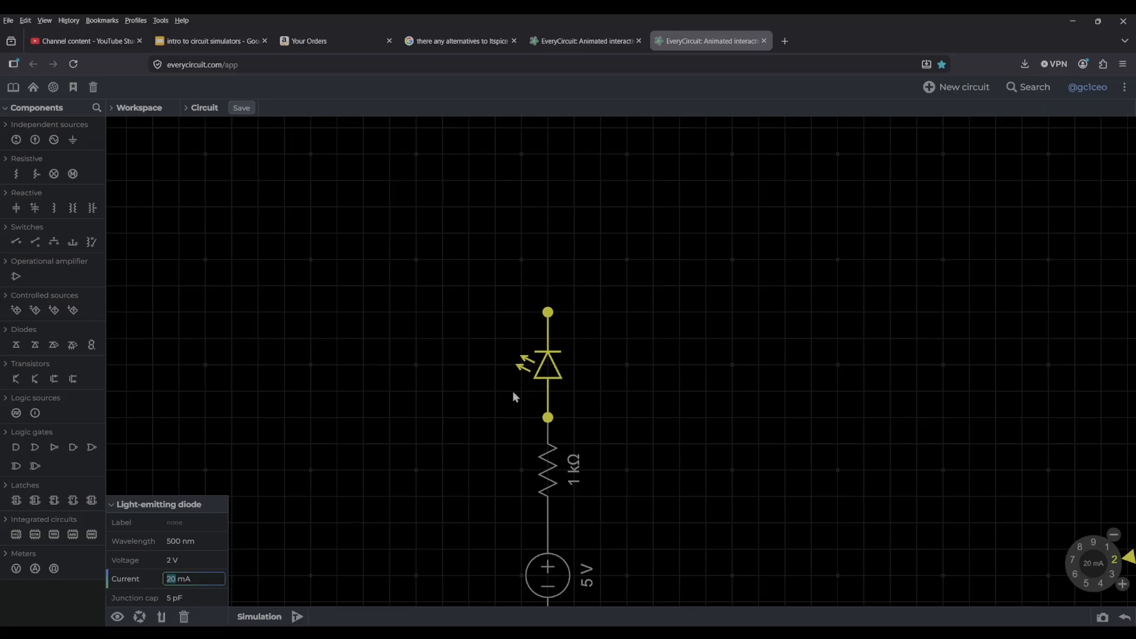
{"action": "left_click", "coordinate": [467, 448]}
Run the simulation with the LED's upper terminal still unconnected and stop it.
{"action": "left_click_drag", "start_coordinate": [358, 488], "coordinate": [334, 372]}
{"action": "left_click", "coordinate": [175, 616]}
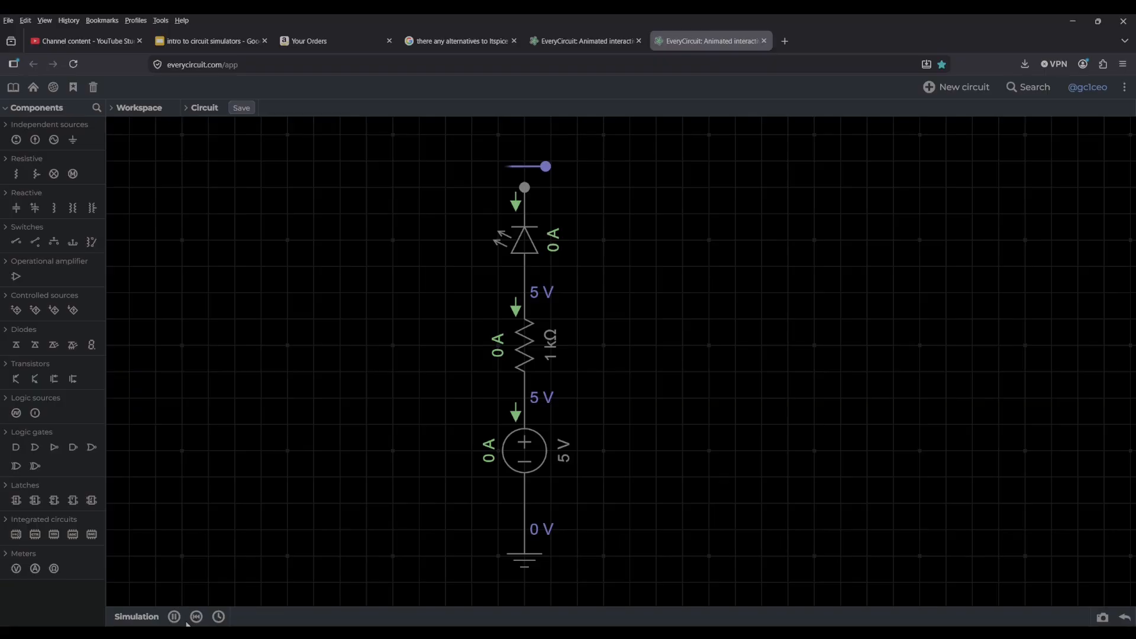
{"action": "left_click", "coordinate": [197, 617]}
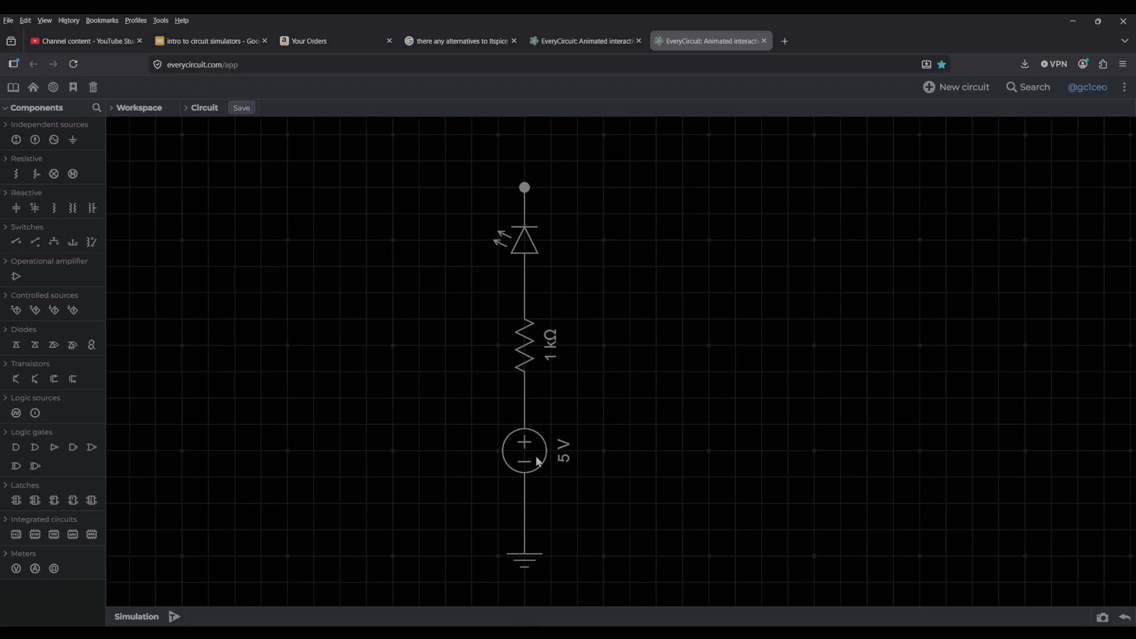
Wire the LED's upper terminal to the line between the source and ground, and run the simulation.
{"action": "left_click", "coordinate": [524, 188]}
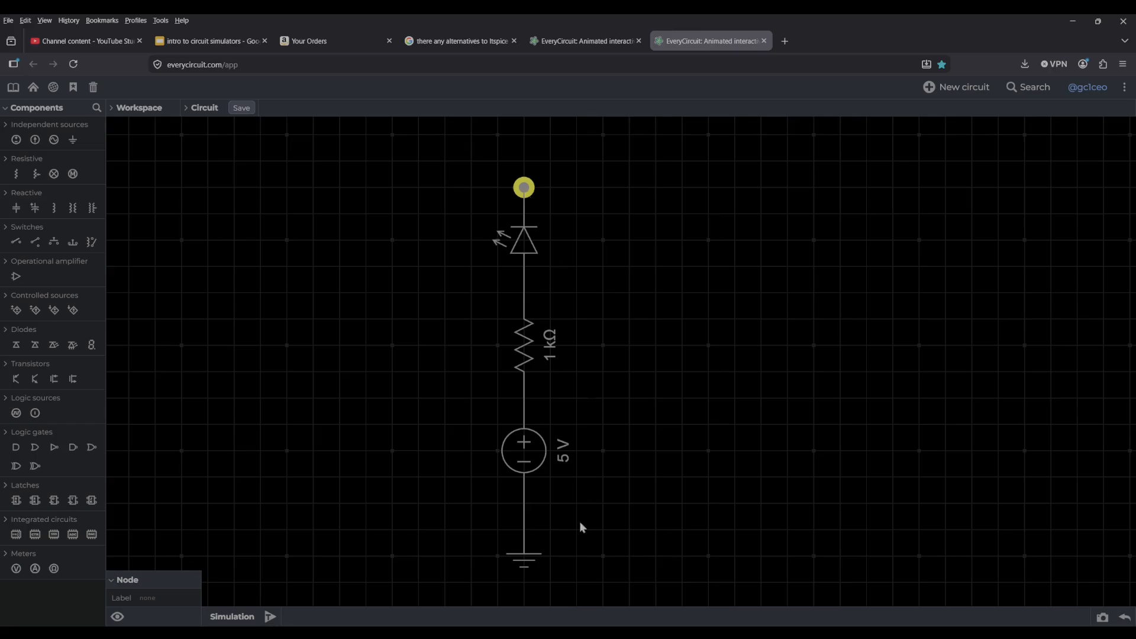
{"action": "left_click", "coordinate": [527, 530]}
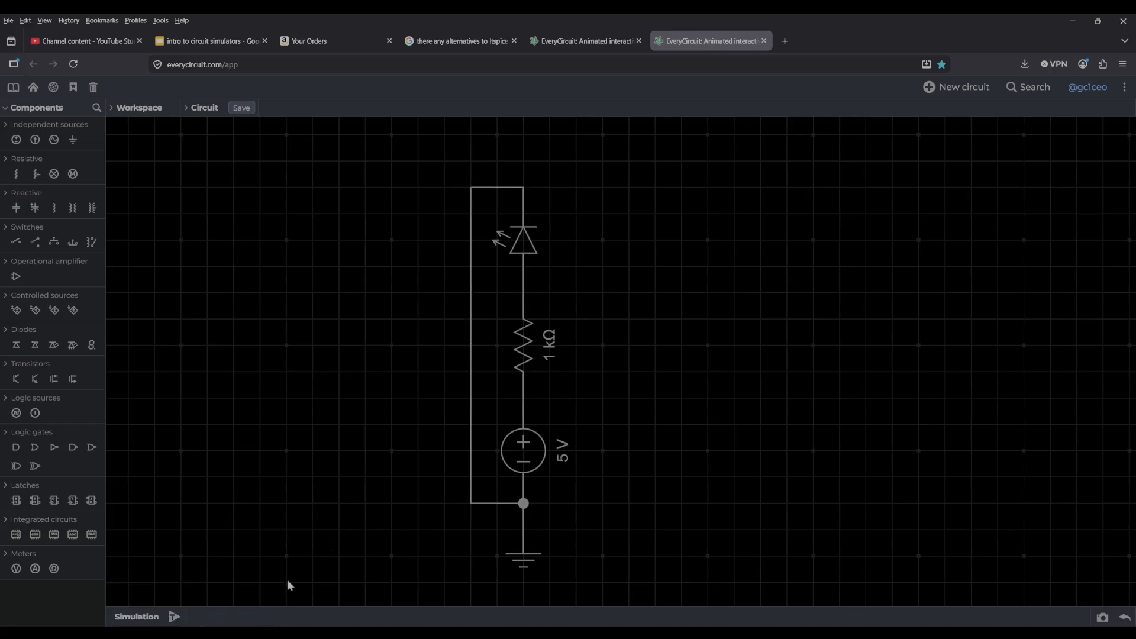
{"action": "left_click", "coordinate": [175, 617]}
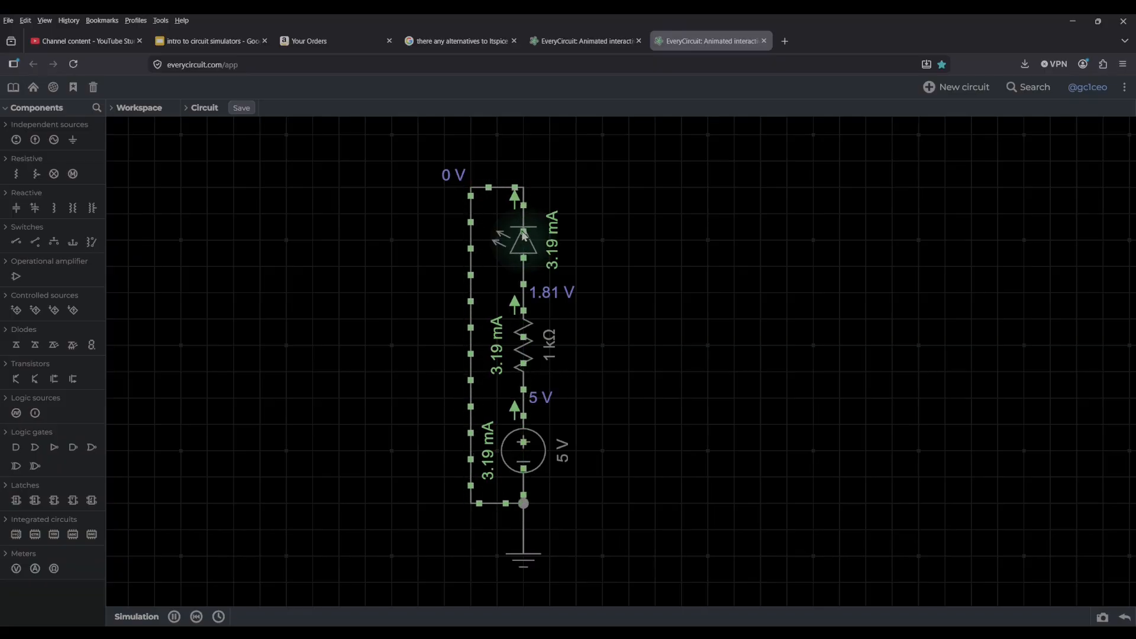
Set the resistor's resistance to 470 Ω while the simulation runs.
{"action": "left_click", "coordinate": [517, 335]}
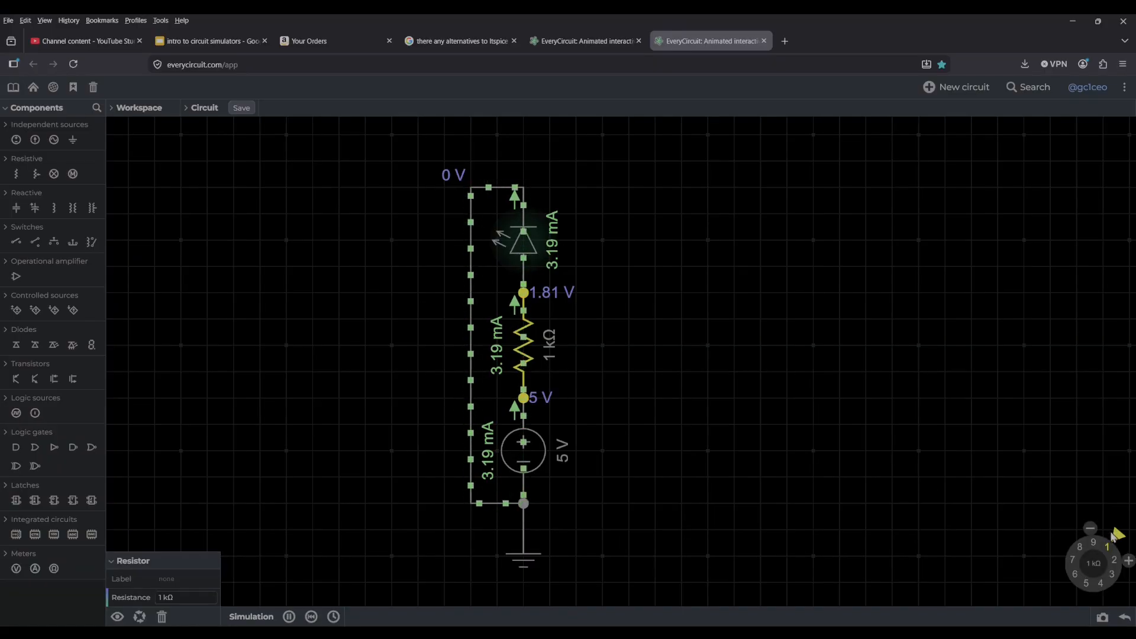
{"action": "mouse_move", "coordinate": [1116, 554]}
{"action": "left_mouse_down"}
{"action": "mouse_move", "coordinate": [1074, 546]}
{"action": "mouse_move", "coordinate": [1074, 577]}
{"action": "mouse_move", "coordinate": [1092, 592]}
{"action": "left_mouse_up"}
{"action": "left_click", "coordinate": [1115, 593]}
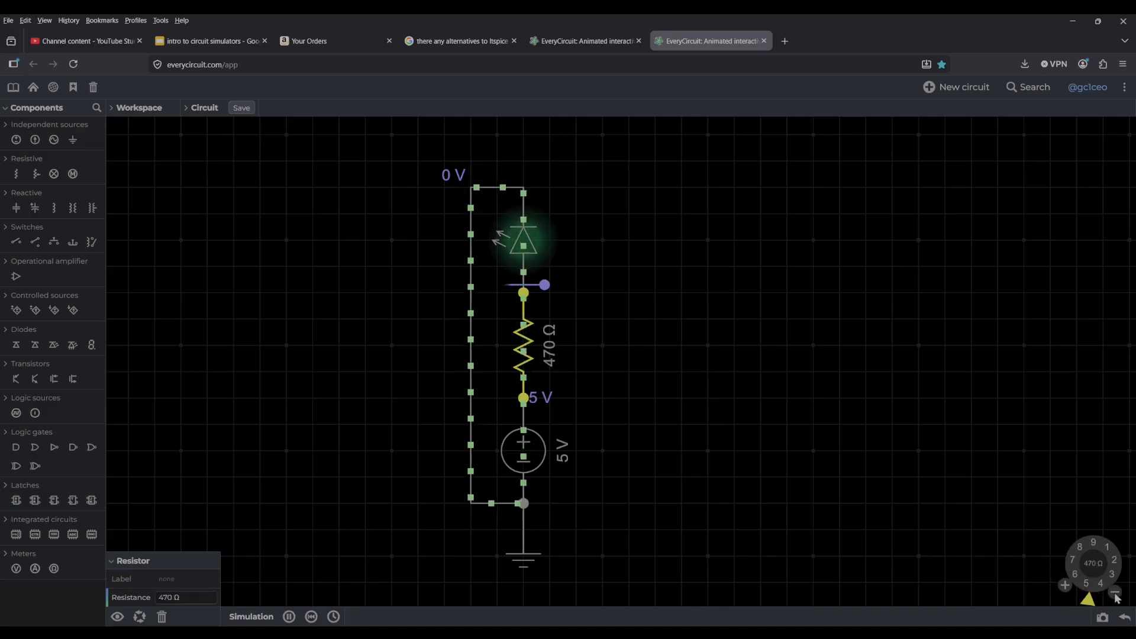
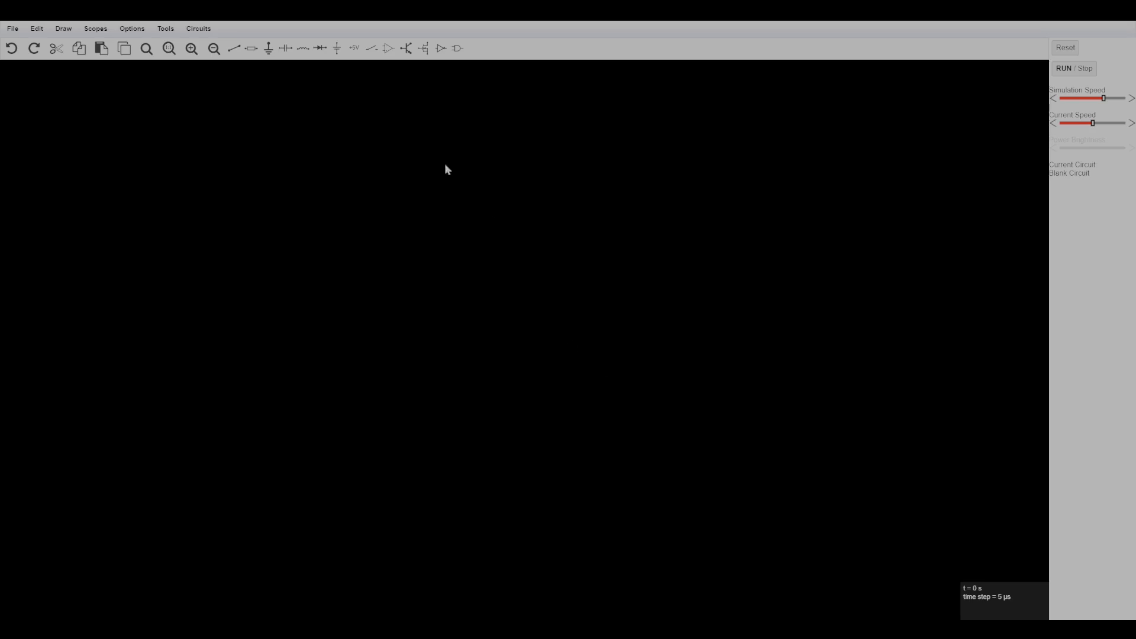
Place a ground symbol in the lower middle of the blank circuit.
{"action": "left_click", "coordinate": [141, 33]}
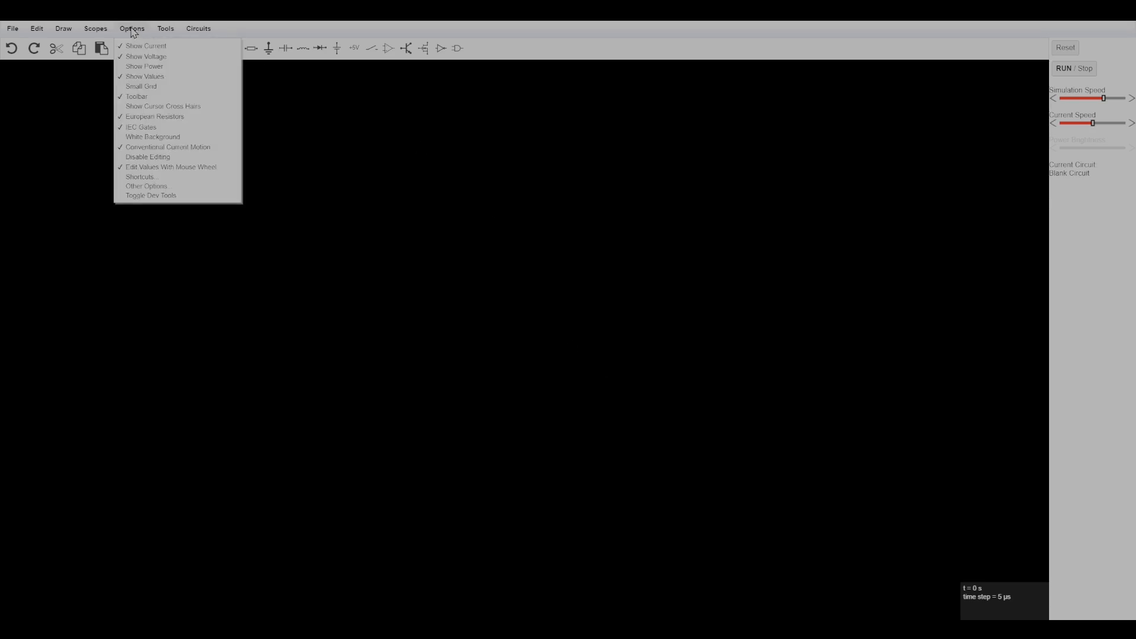
{"action": "left_click", "coordinate": [195, 74]}
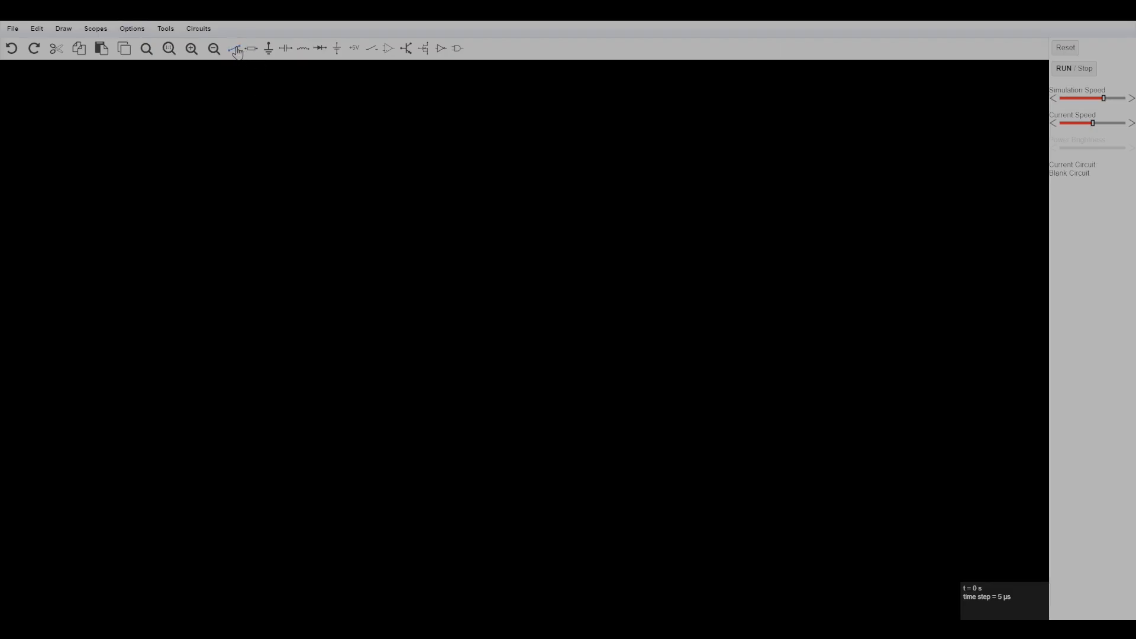
{"action": "left_click", "coordinate": [267, 57]}
{"action": "left_click_drag", "start_coordinate": [542, 371], "coordinate": [541, 398]}
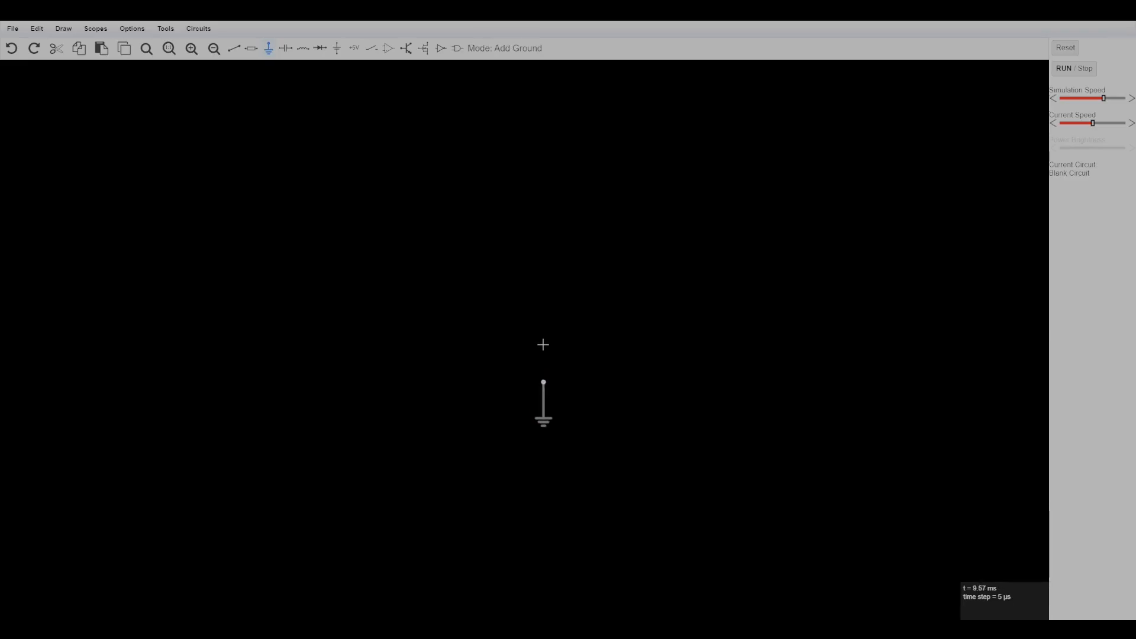
Add a vertical two-terminal 5 V voltage source directly above the ground, ending on its terminal.
{"action": "right_click", "coordinate": [363, 88]}
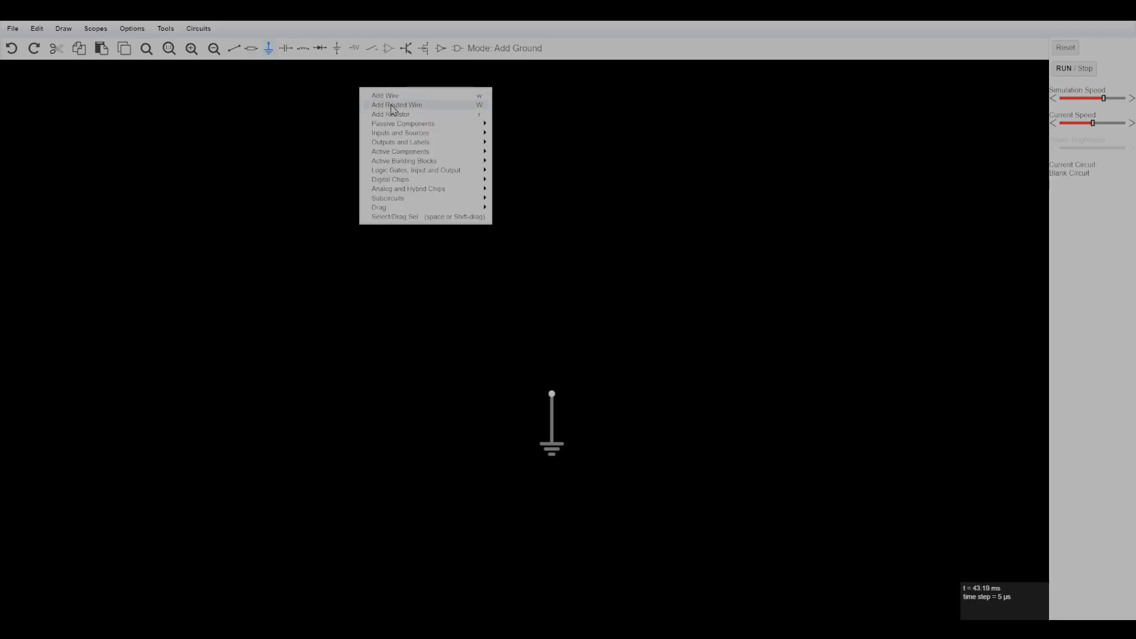
{"action": "mouse_move", "coordinate": [397, 125]}
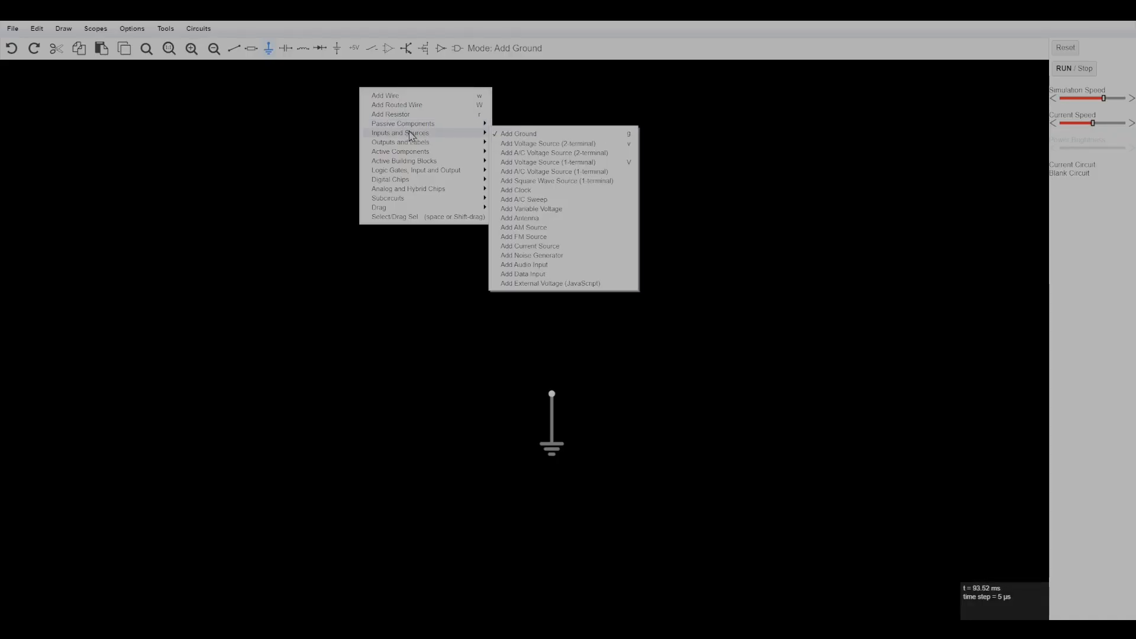
{"action": "left_click", "coordinate": [551, 144]}
{"action": "left_click_drag", "start_coordinate": [550, 314], "coordinate": [552, 394]}
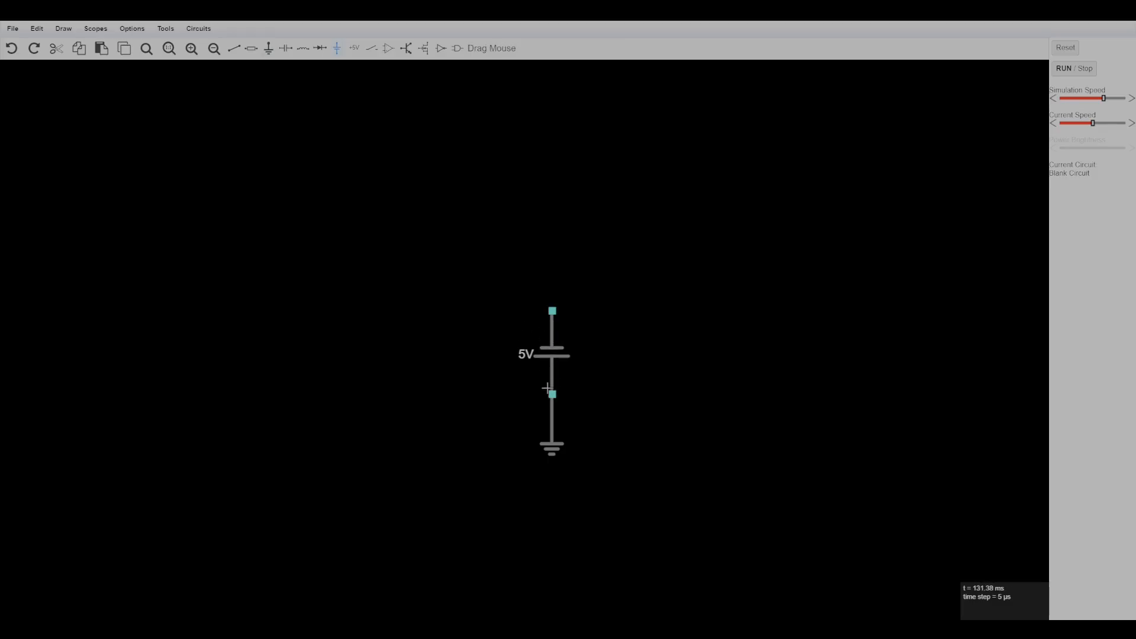
Show the voltage source with the circle symbol.
{"action": "right_click", "coordinate": [551, 356]}
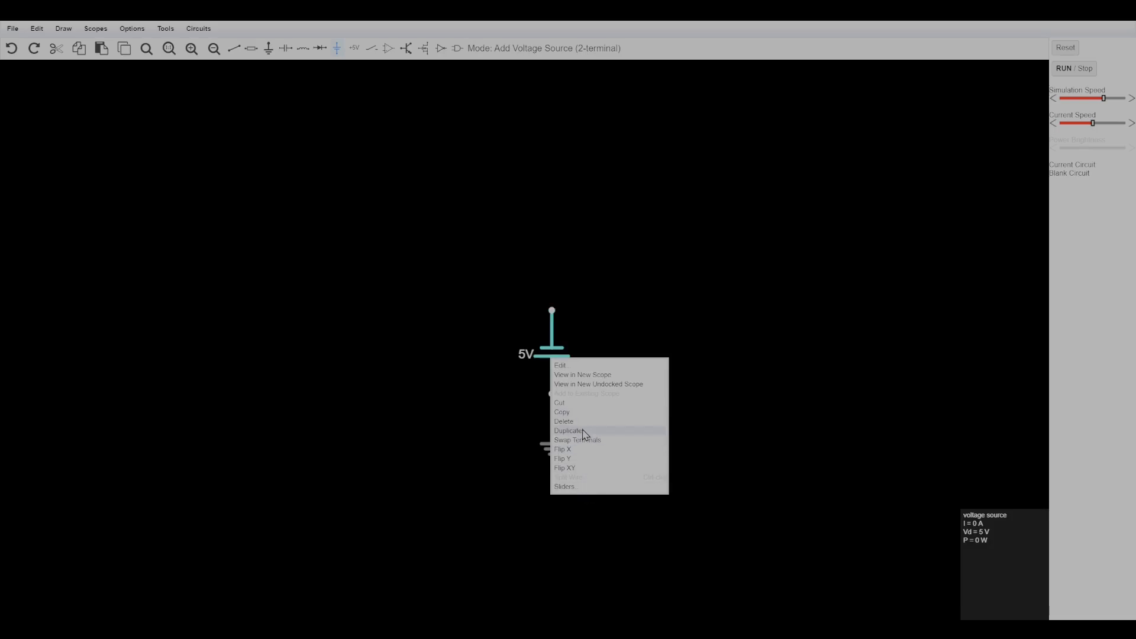
{"action": "left_click", "coordinate": [579, 365]}
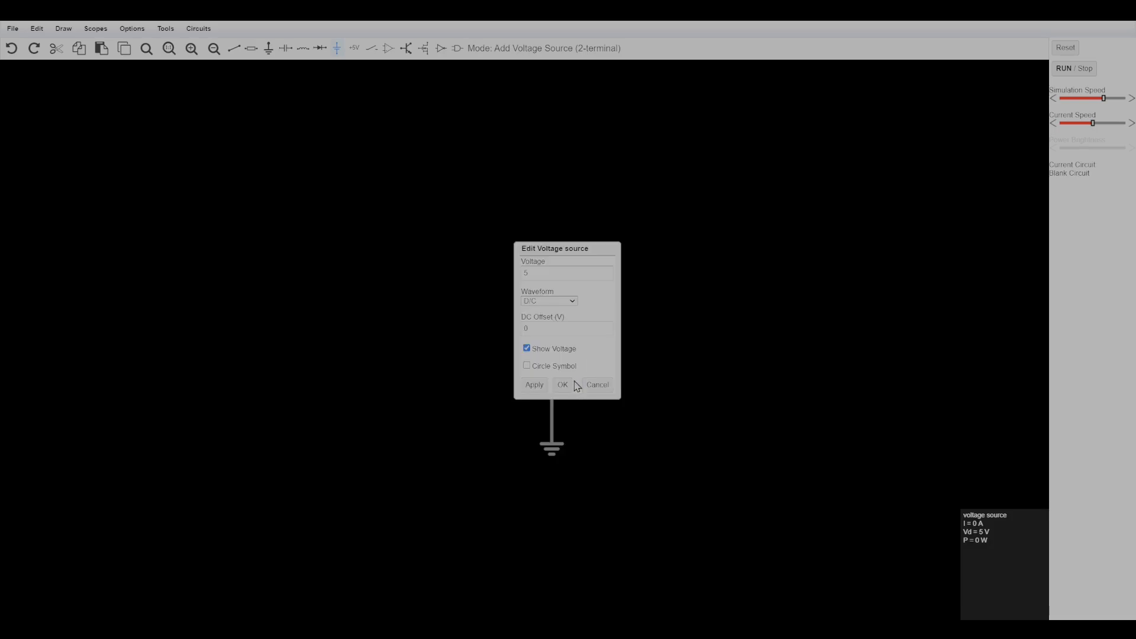
{"action": "left_click", "coordinate": [527, 366]}
{"action": "left_click_drag", "start_coordinate": [577, 253], "coordinate": [782, 248]}
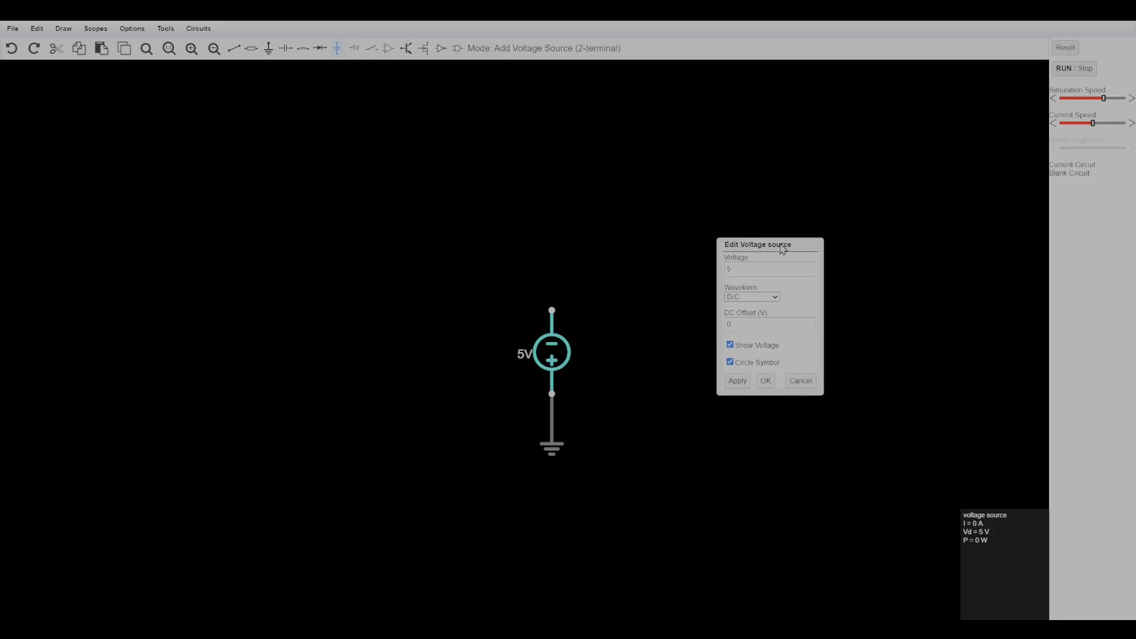
{"action": "left_click", "coordinate": [766, 381]}
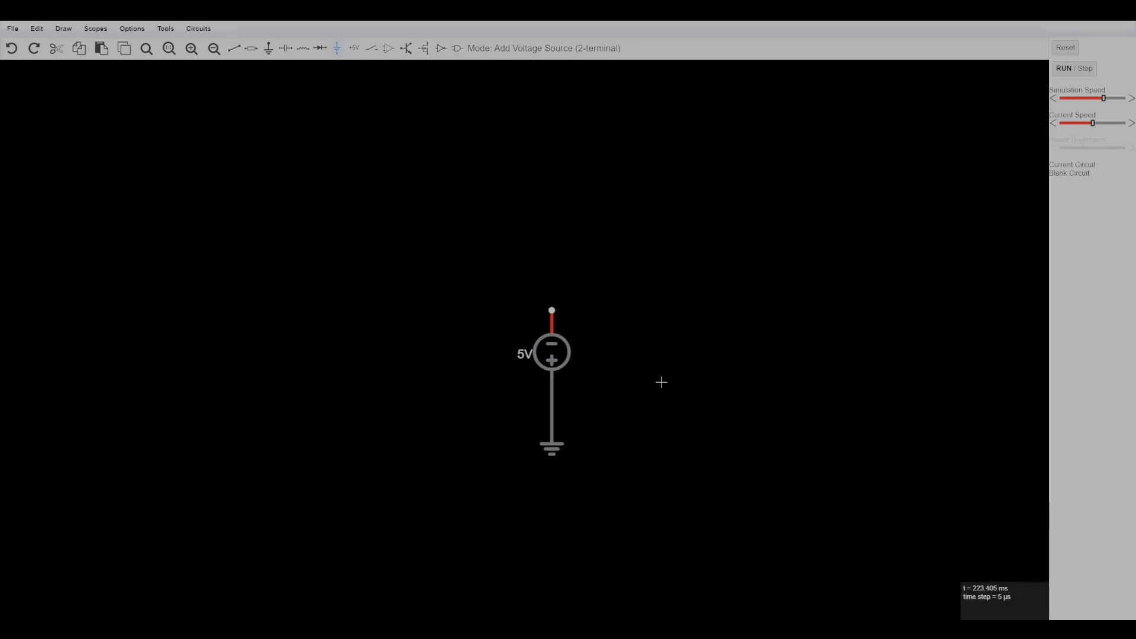
Flip the voltage source so its positive terminal faces up, and turn its circle symbol off.
{"action": "right_click", "coordinate": [556, 359]}
{"action": "left_click", "coordinate": [590, 453]}
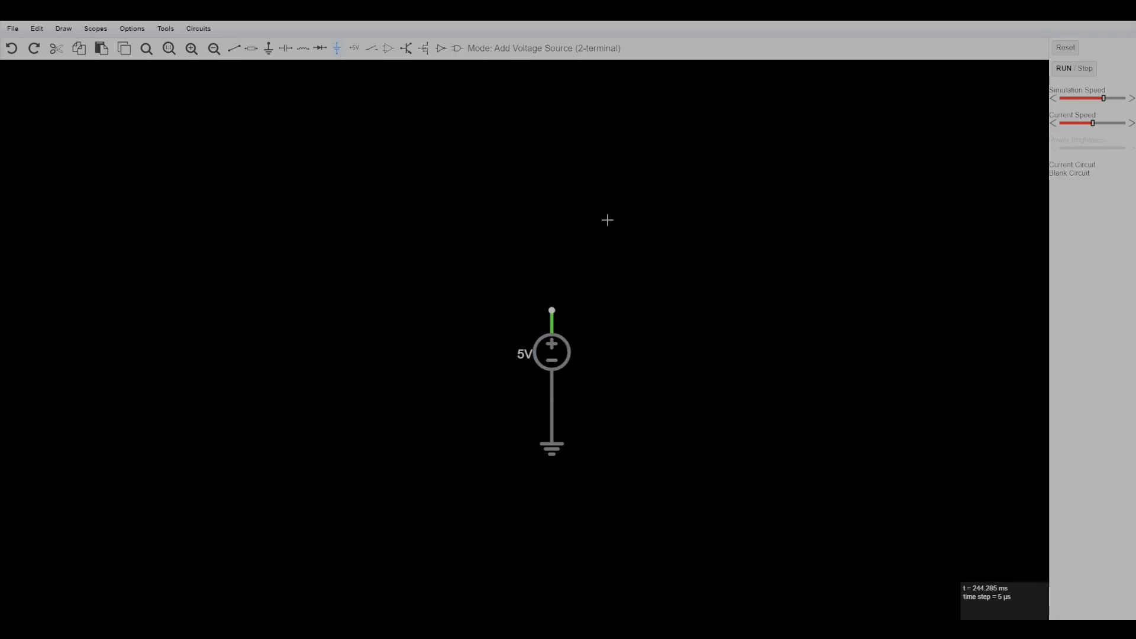
{"action": "right_click", "coordinate": [563, 355]}
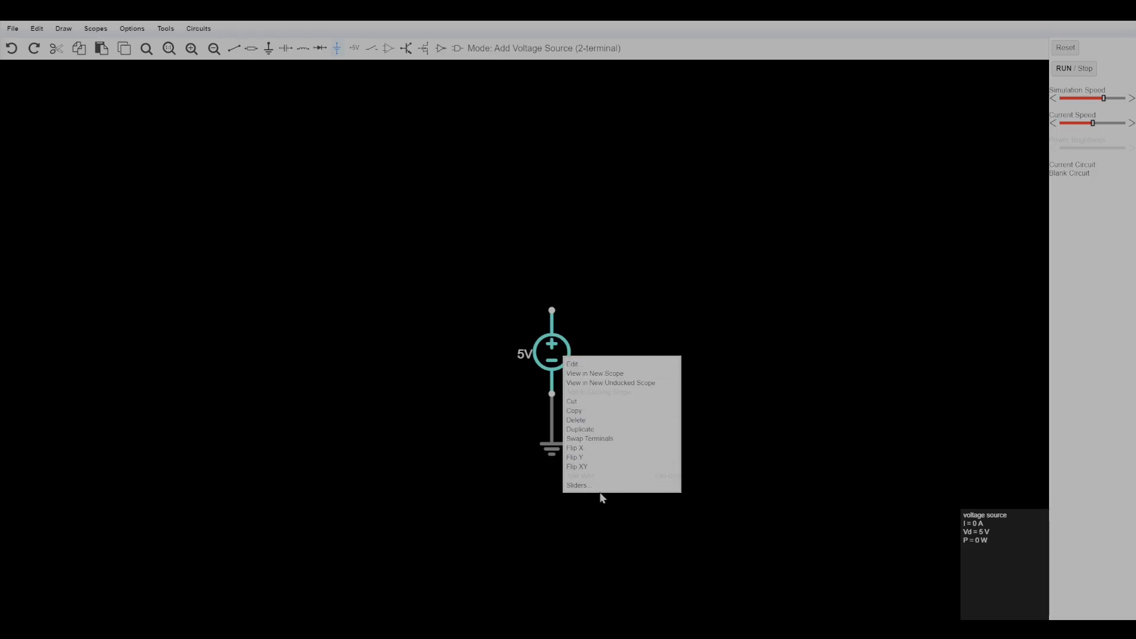
{"action": "left_click", "coordinate": [583, 364]}
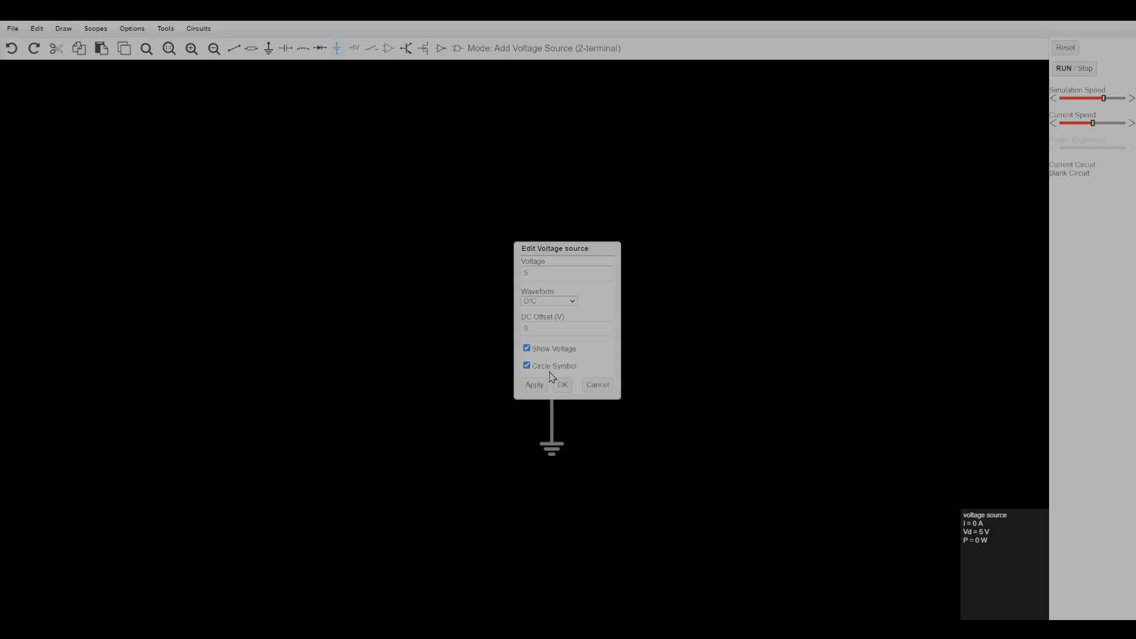
{"action": "left_click", "coordinate": [562, 387]}
Add a vertical 1k resistor above the voltage source and switch off the European resistor style.
{"action": "left_click_drag", "start_coordinate": [766, 475], "coordinate": [761, 516]}
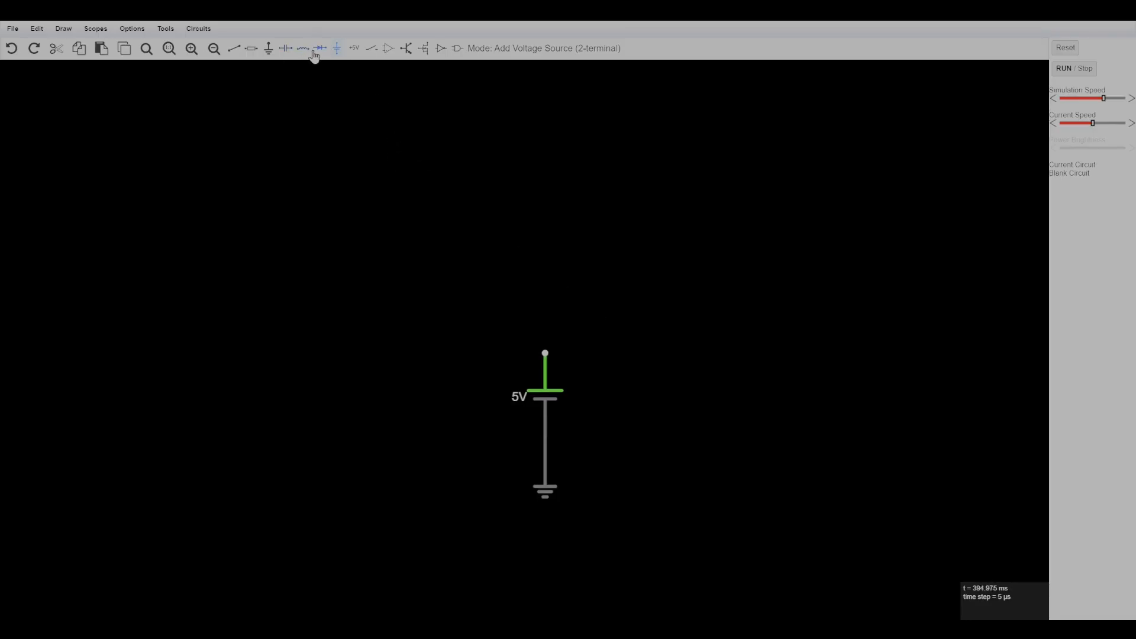
{"action": "right_click", "coordinate": [317, 119]}
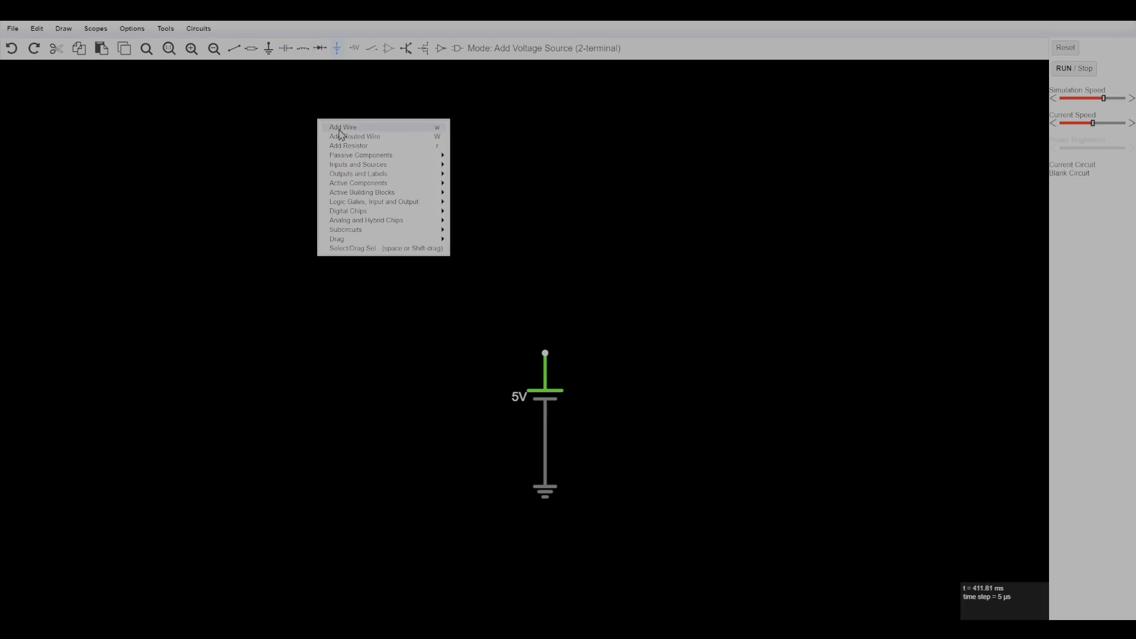
{"action": "left_click_drag", "start_coordinate": [342, 141], "coordinate": [342, 145]}
{"action": "left_click", "coordinate": [344, 146]}
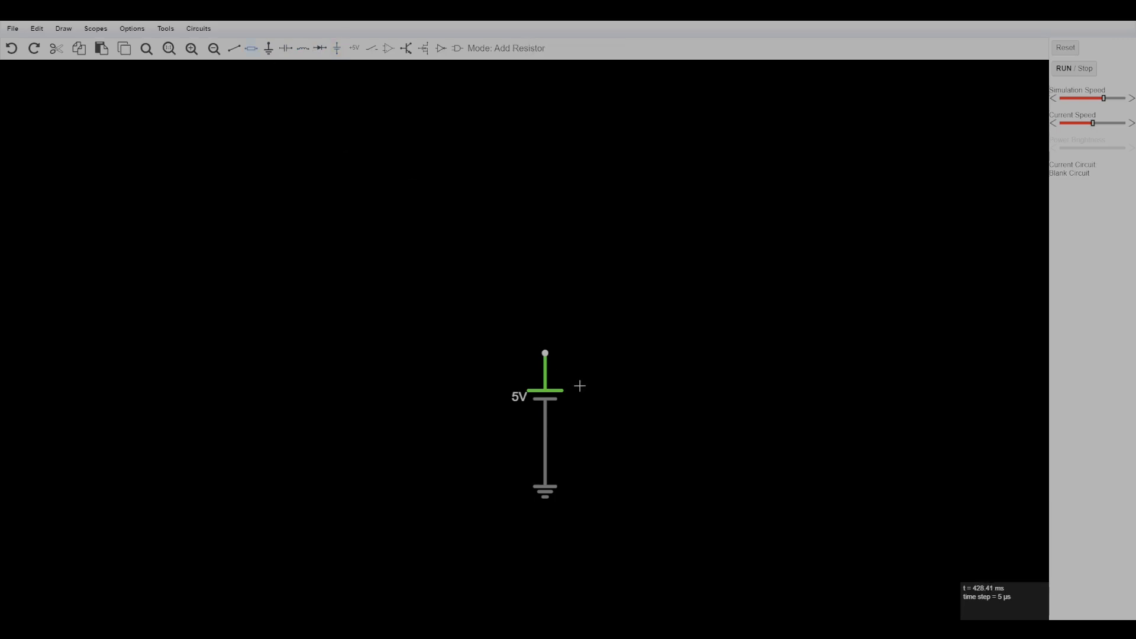
{"action": "left_click_drag", "start_coordinate": [544, 353], "coordinate": [545, 219]}
{"action": "left_click", "coordinate": [165, 29]}
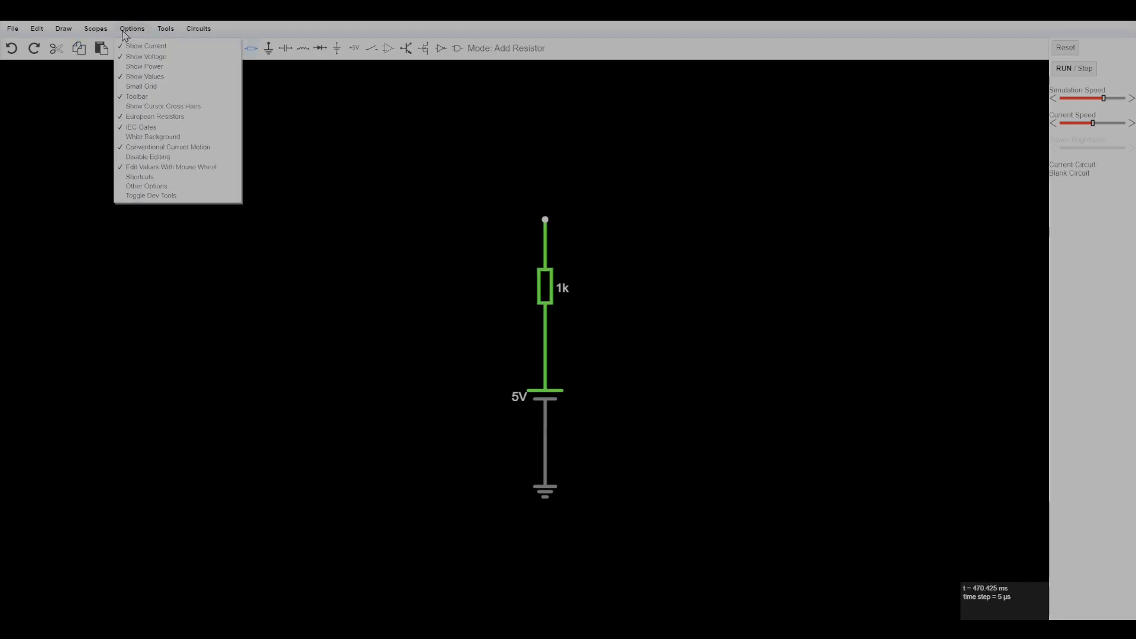
{"action": "left_click", "coordinate": [158, 116]}
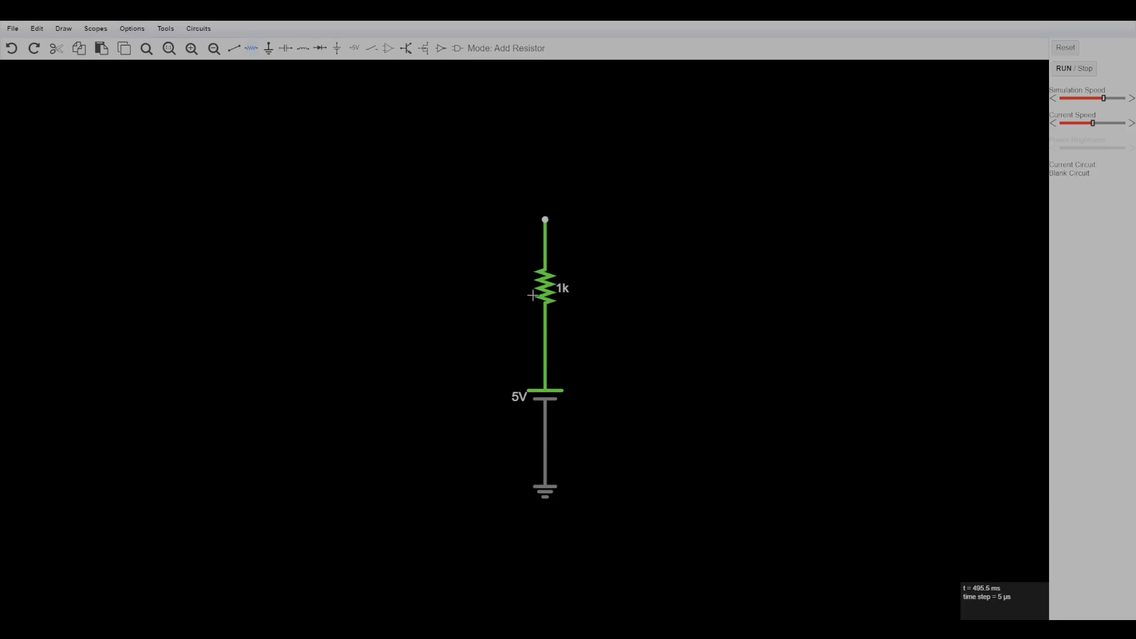
Add a horizontal LED running right from the resistor's upper end.
{"action": "right_click", "coordinate": [644, 265]}
{"action": "mouse_move", "coordinate": [662, 310]}
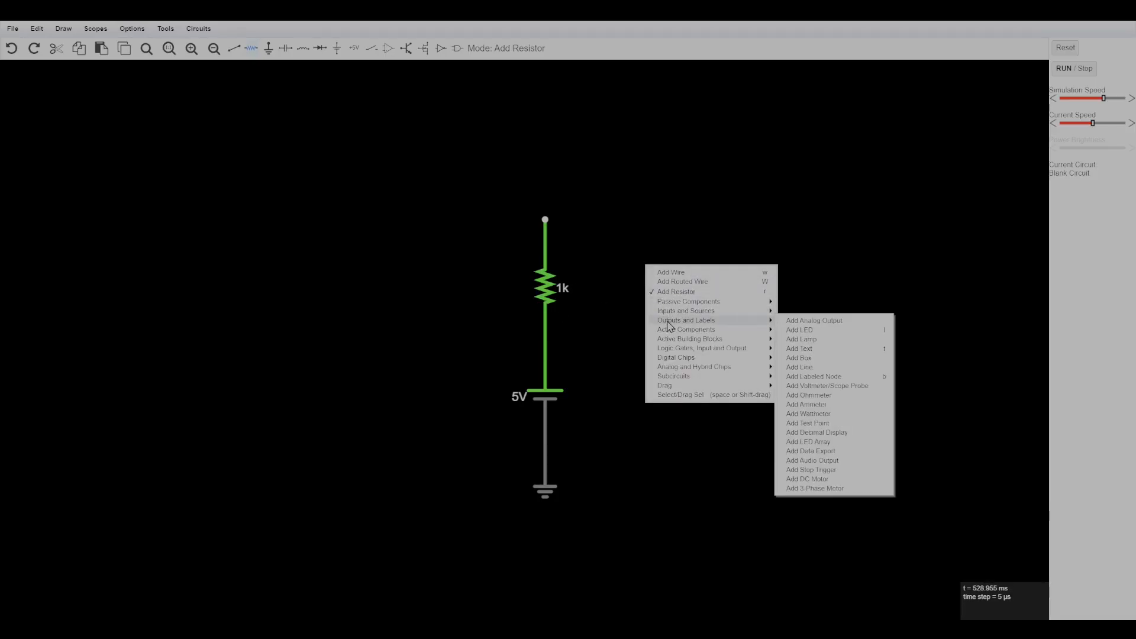
{"action": "left_click", "coordinate": [805, 330]}
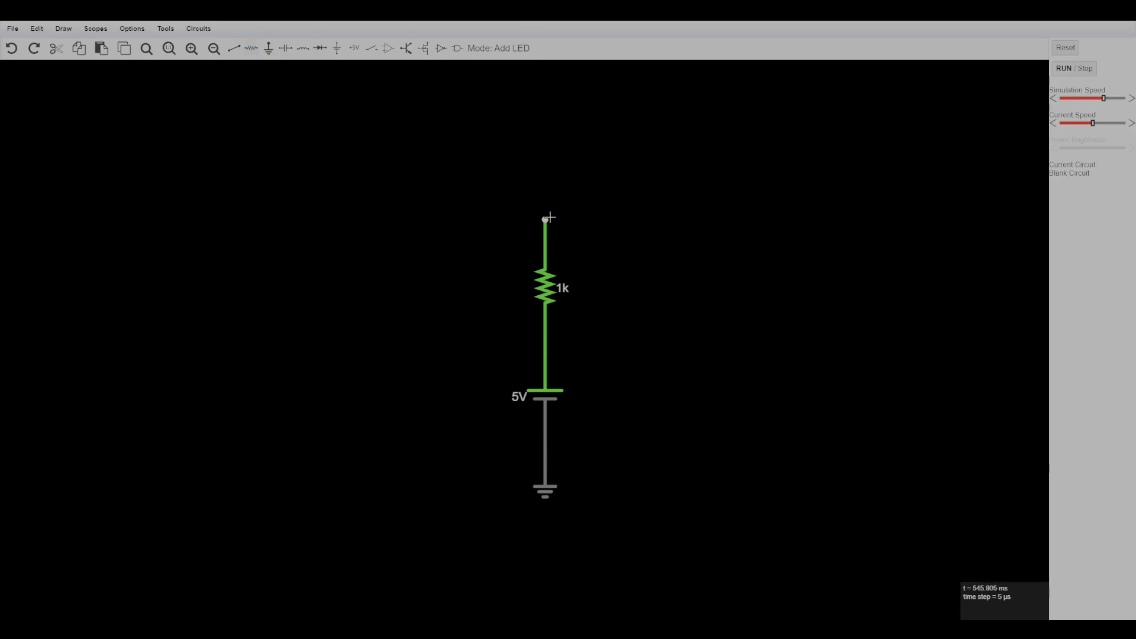
{"action": "left_click_drag", "start_coordinate": [545, 219], "coordinate": [678, 217]}
Stop and restart the simulation, and reset it to time zero.
{"action": "right_click", "coordinate": [670, 173]}
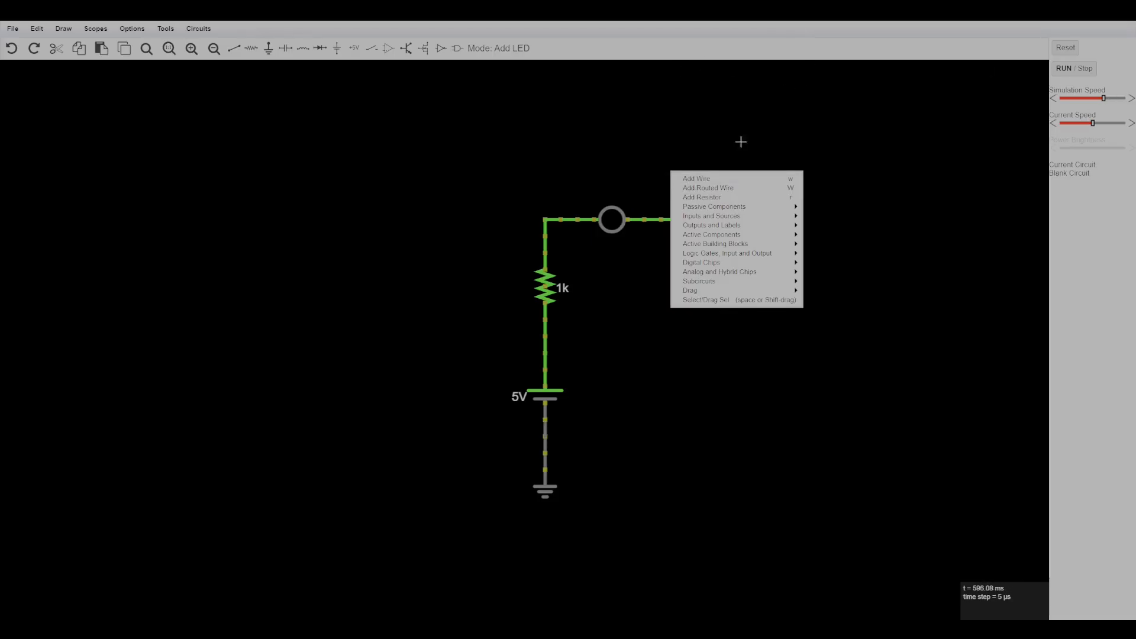
{"action": "left_click", "coordinate": [1072, 69]}
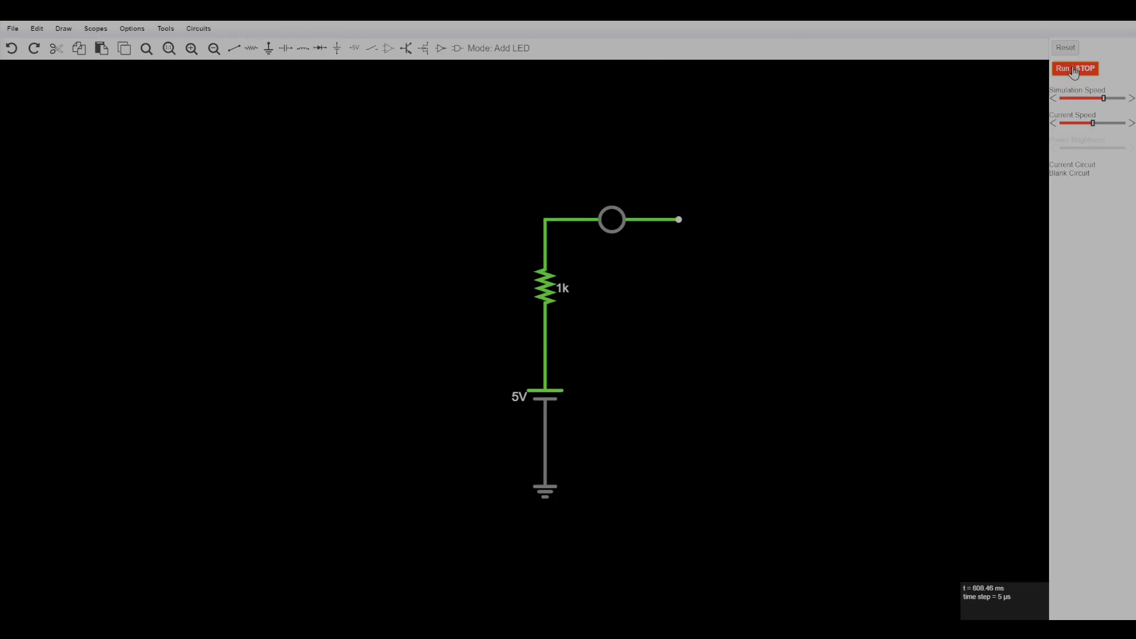
{"action": "left_click", "coordinate": [1074, 70]}
{"action": "left_click", "coordinate": [1070, 48]}
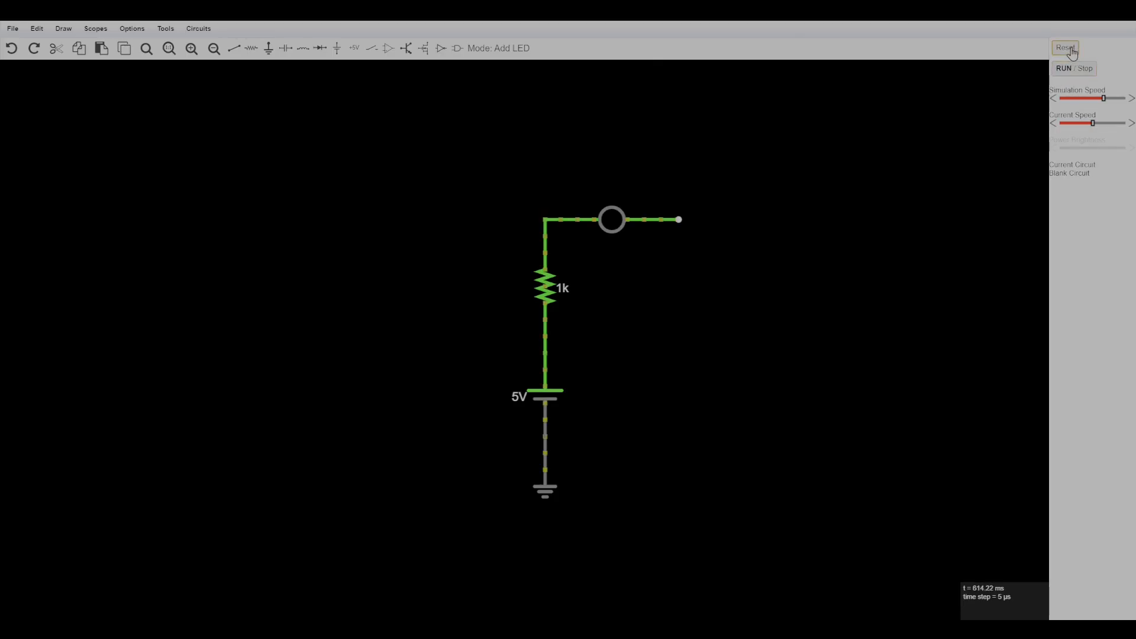
Wire the LED's free end down and across to the node between the voltage source and ground.
{"action": "right_click", "coordinate": [775, 290]}
{"action": "left_click", "coordinate": [796, 299]}
{"action": "left_click_drag", "start_coordinate": [679, 219], "coordinate": [679, 437]}
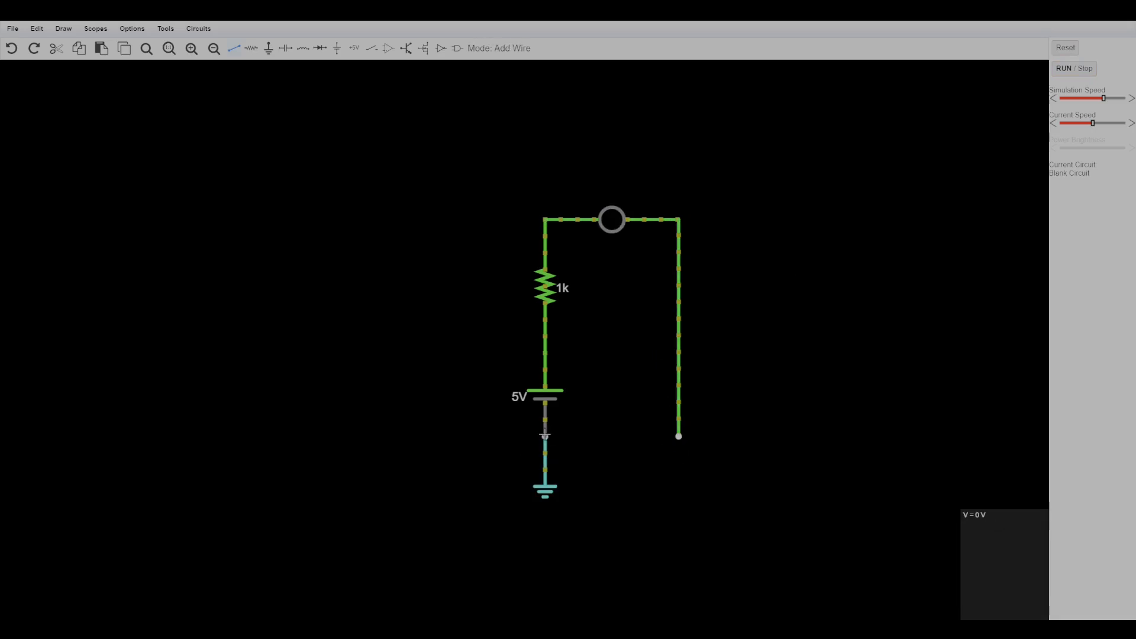
{"action": "left_click_drag", "start_coordinate": [545, 437], "coordinate": [680, 436]}
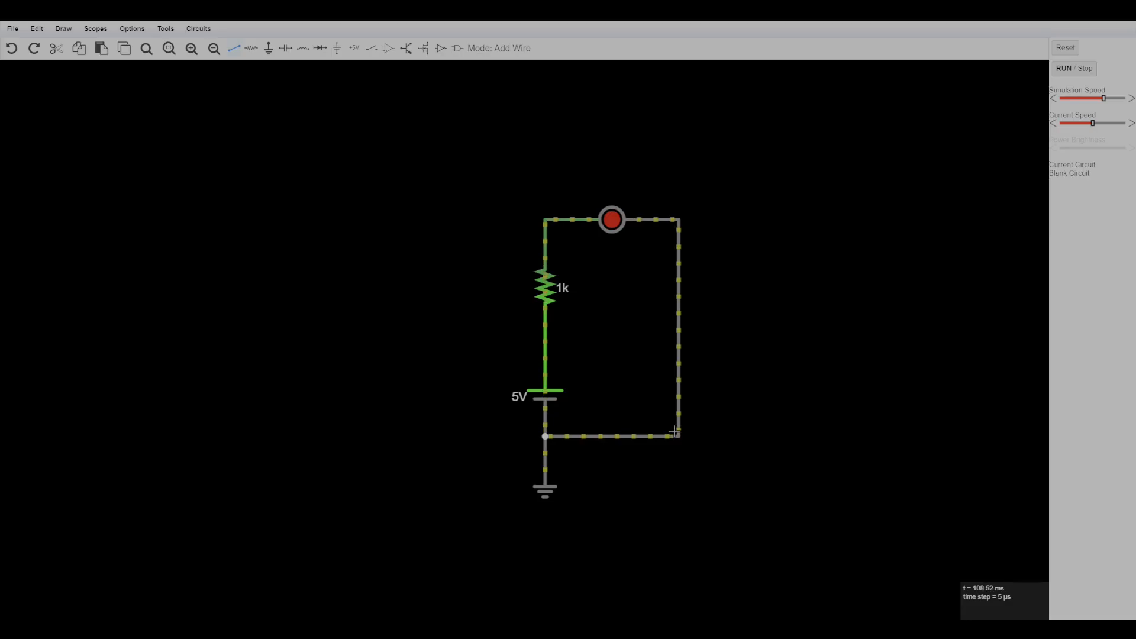
View the voltage source and the LED each in a new scope.
{"action": "mouse_move", "coordinate": [638, 218]}
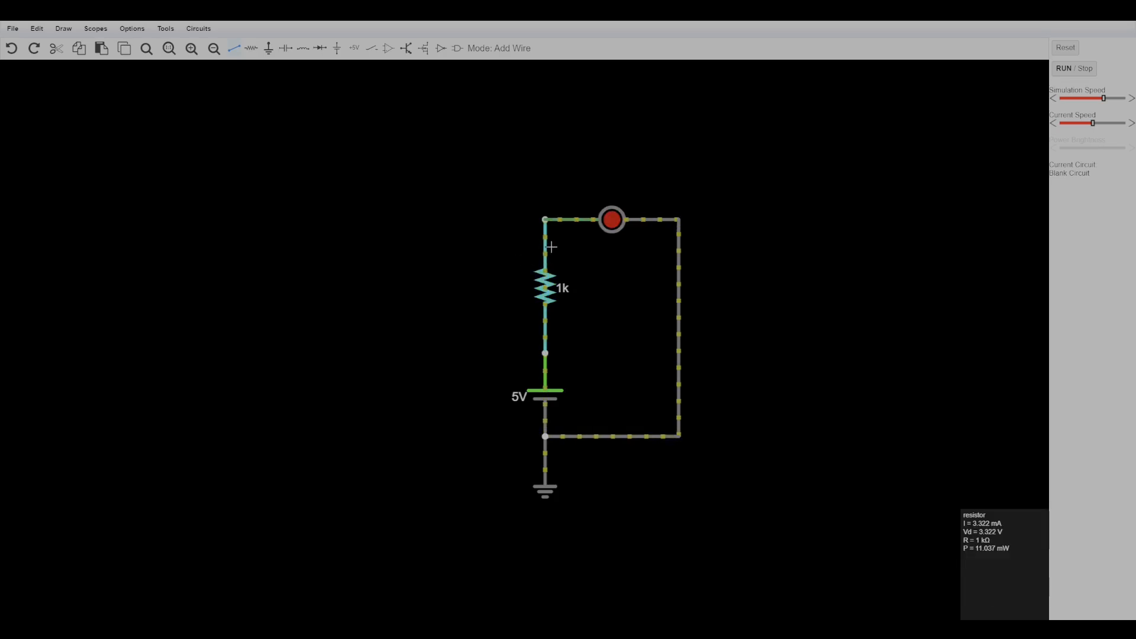
{"action": "right_click", "coordinate": [545, 357]}
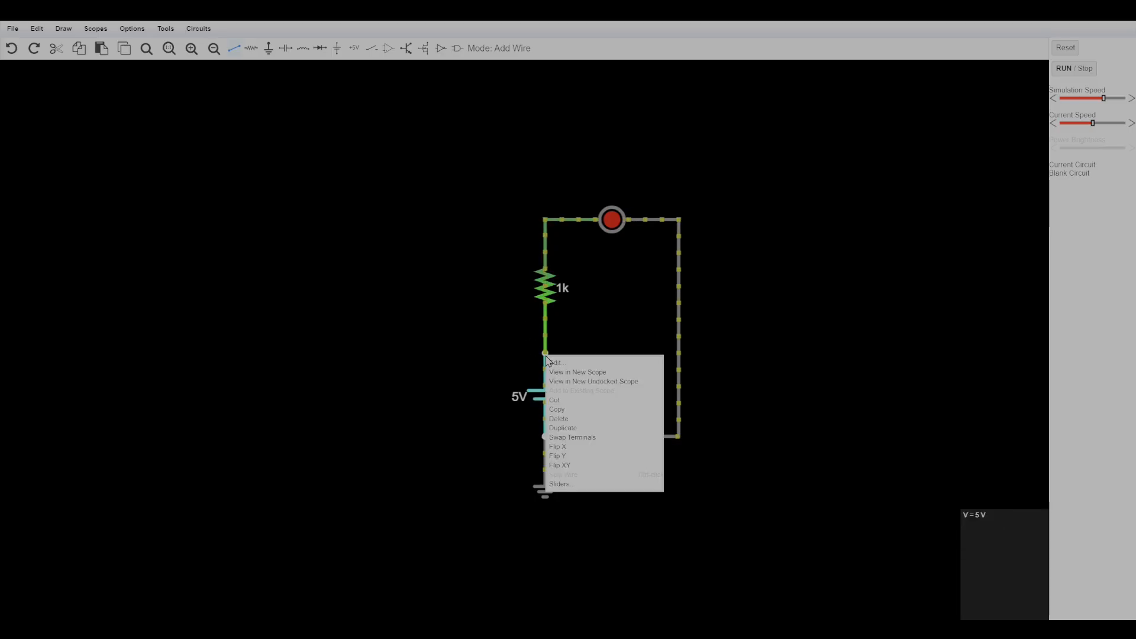
{"action": "left_click", "coordinate": [604, 374]}
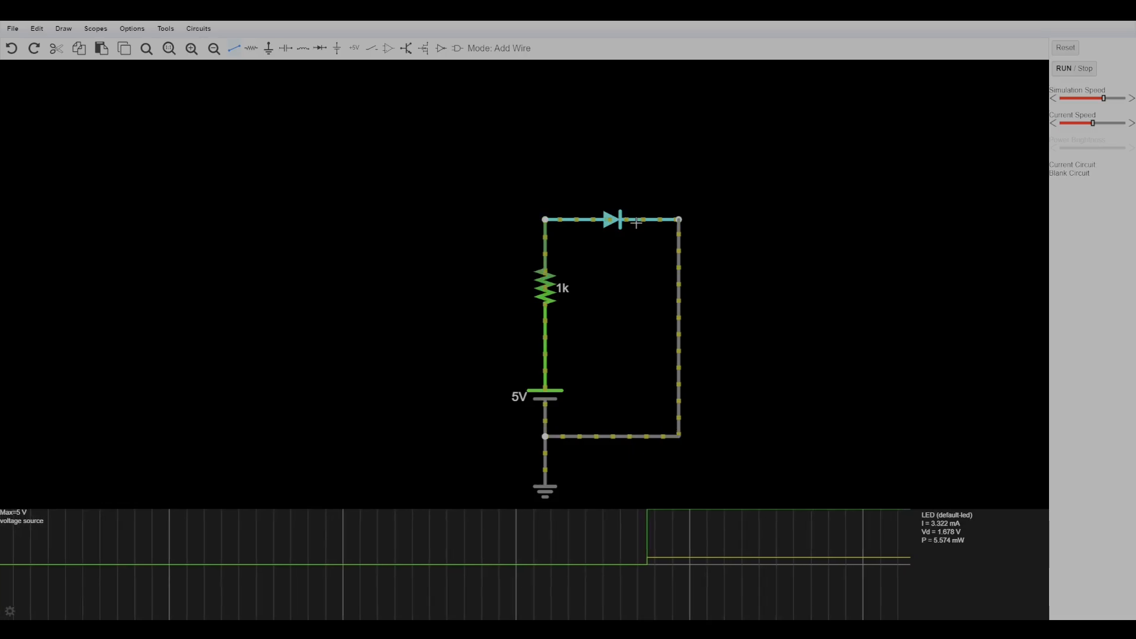
{"action": "right_click", "coordinate": [611, 222]}
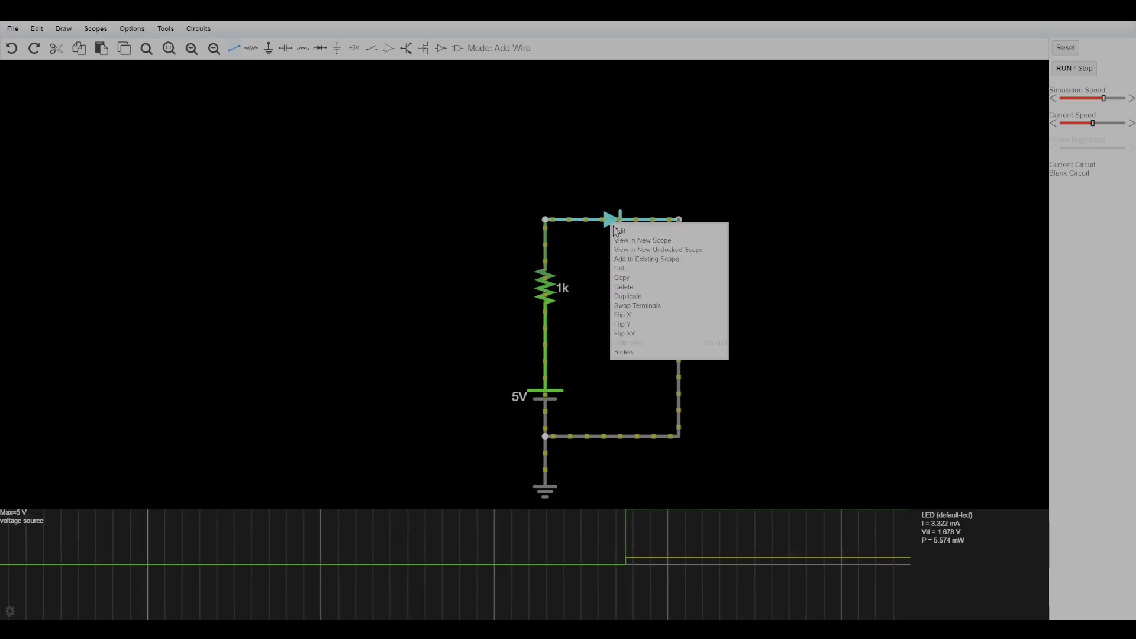
{"action": "left_click", "coordinate": [642, 241]}
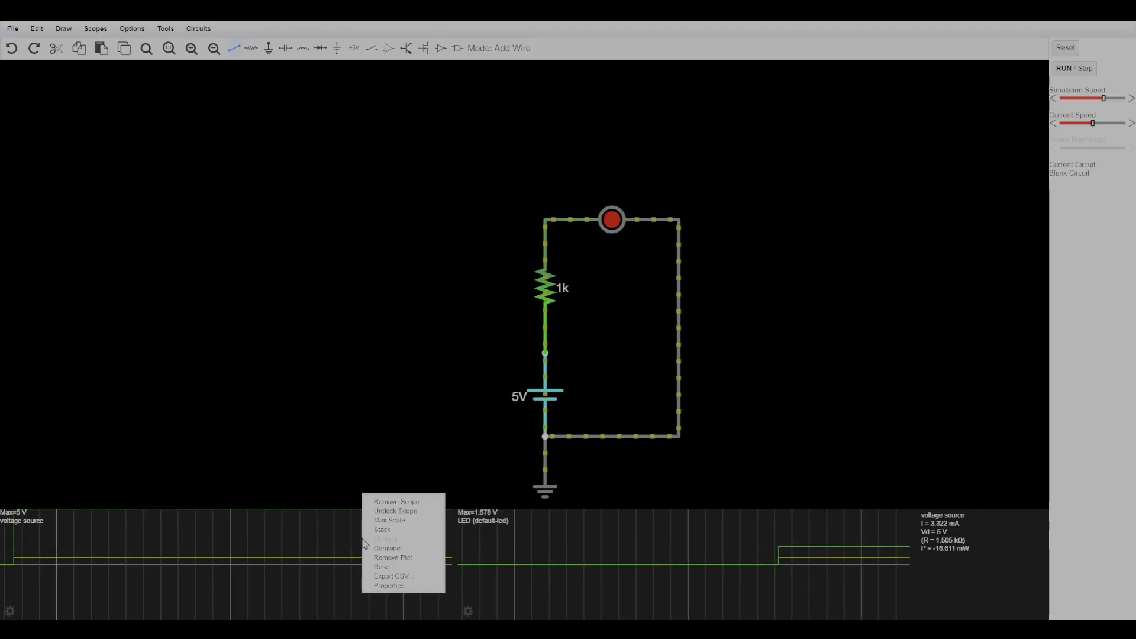
Hide the current plot in both the voltage source scope and the LED scope, leaving only voltage.
{"action": "left_click", "coordinate": [415, 586]}
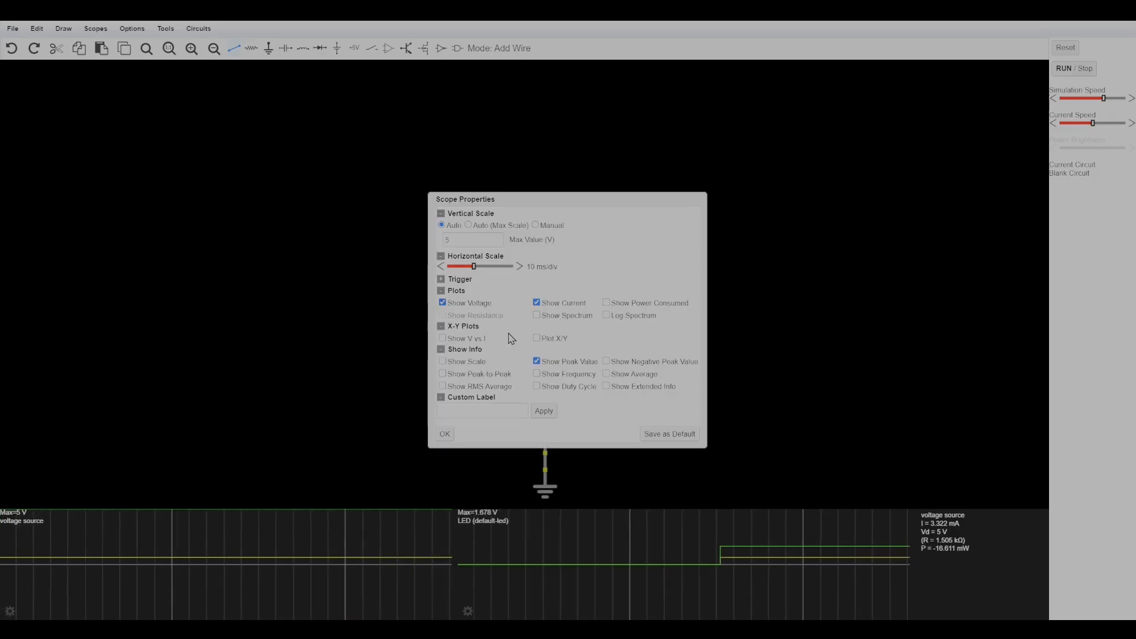
{"action": "left_click_drag", "start_coordinate": [549, 304], "coordinate": [551, 307]}
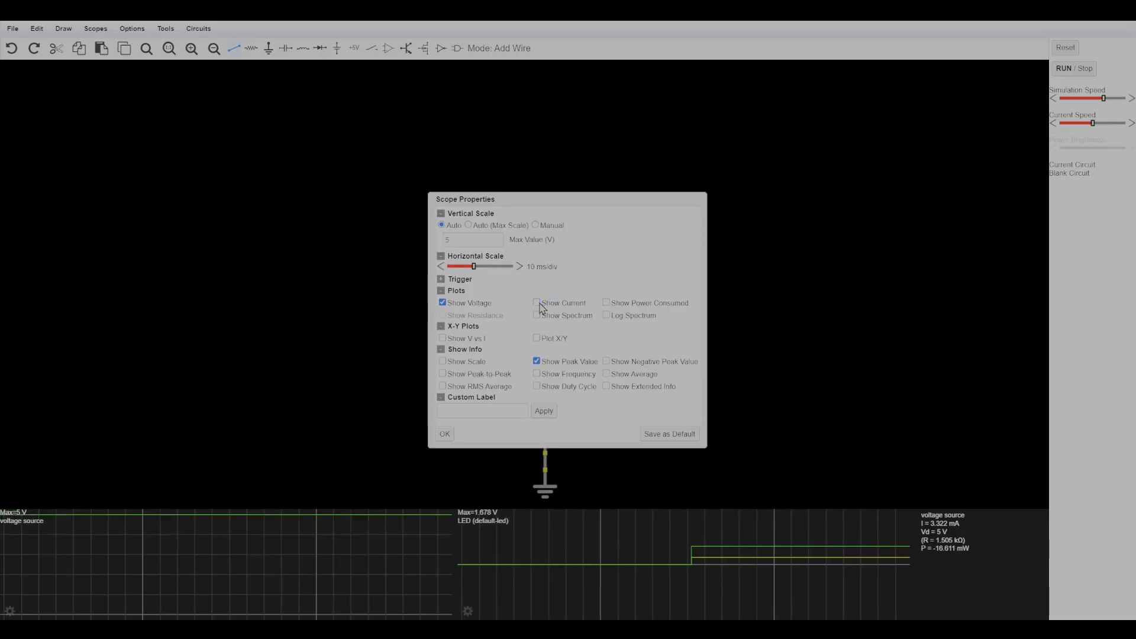
{"action": "left_click", "coordinate": [444, 434]}
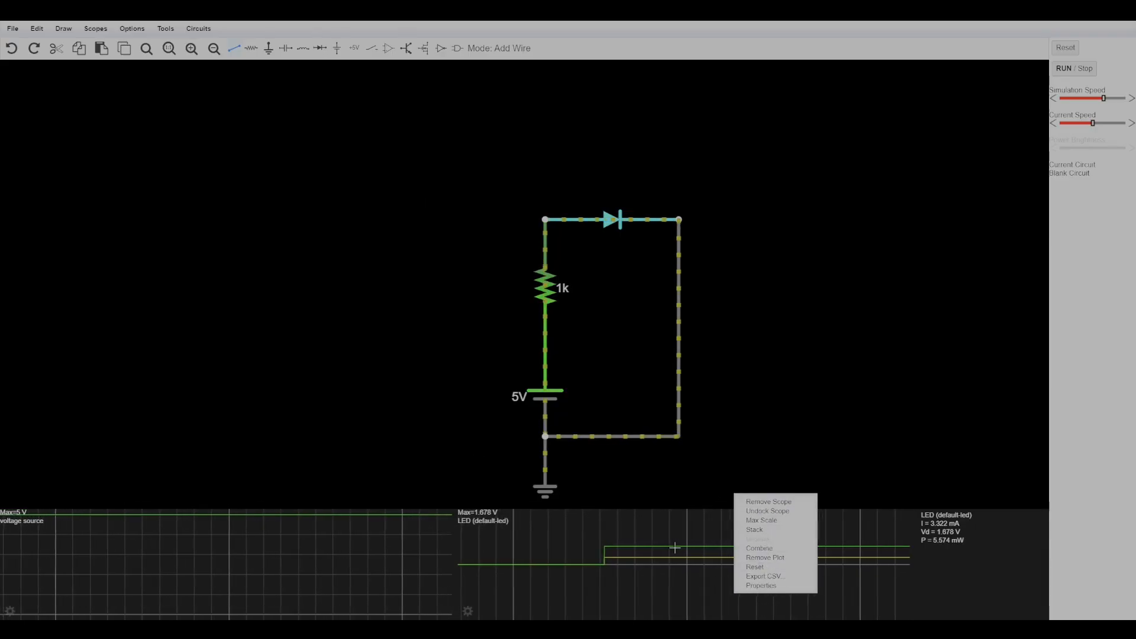
{"action": "left_click", "coordinate": [763, 585]}
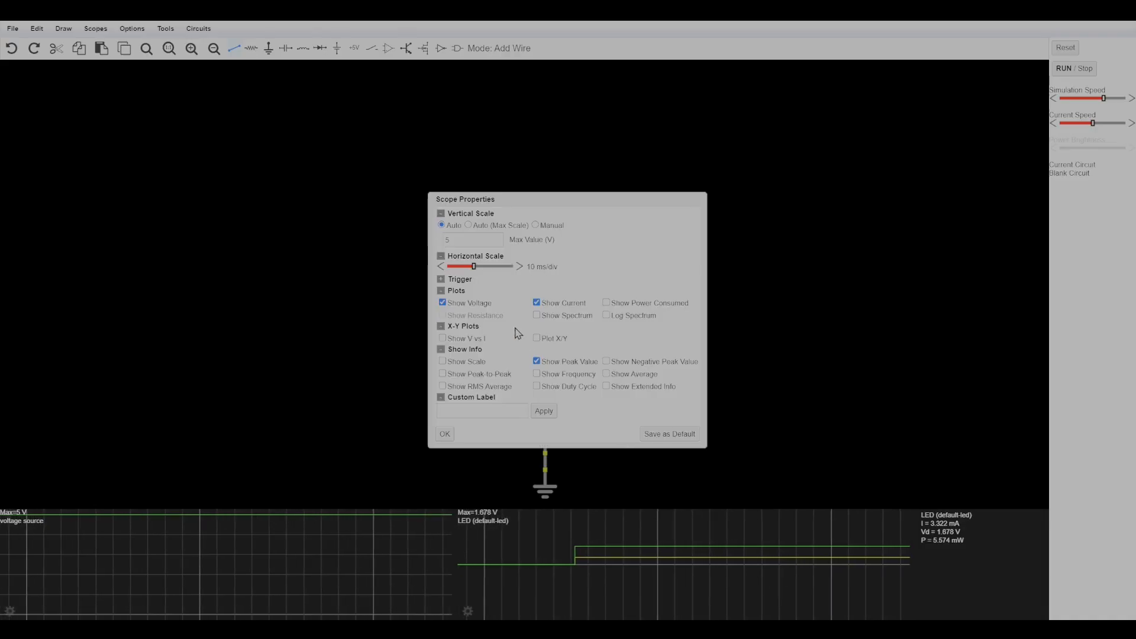
{"action": "left_click", "coordinate": [555, 304]}
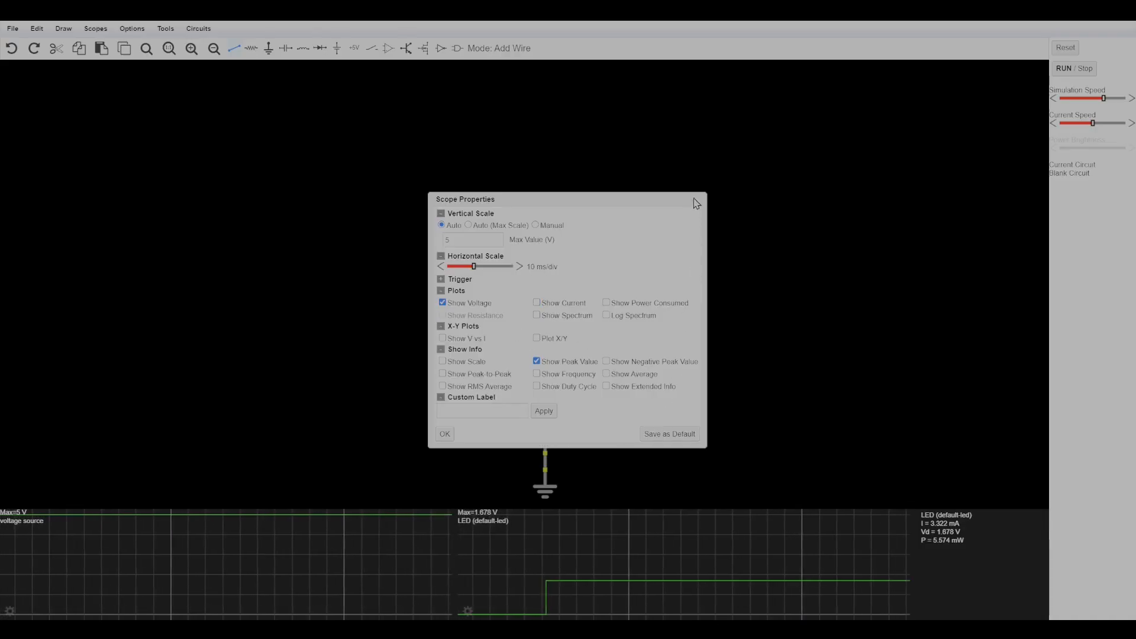
{"action": "left_click", "coordinate": [445, 433]}
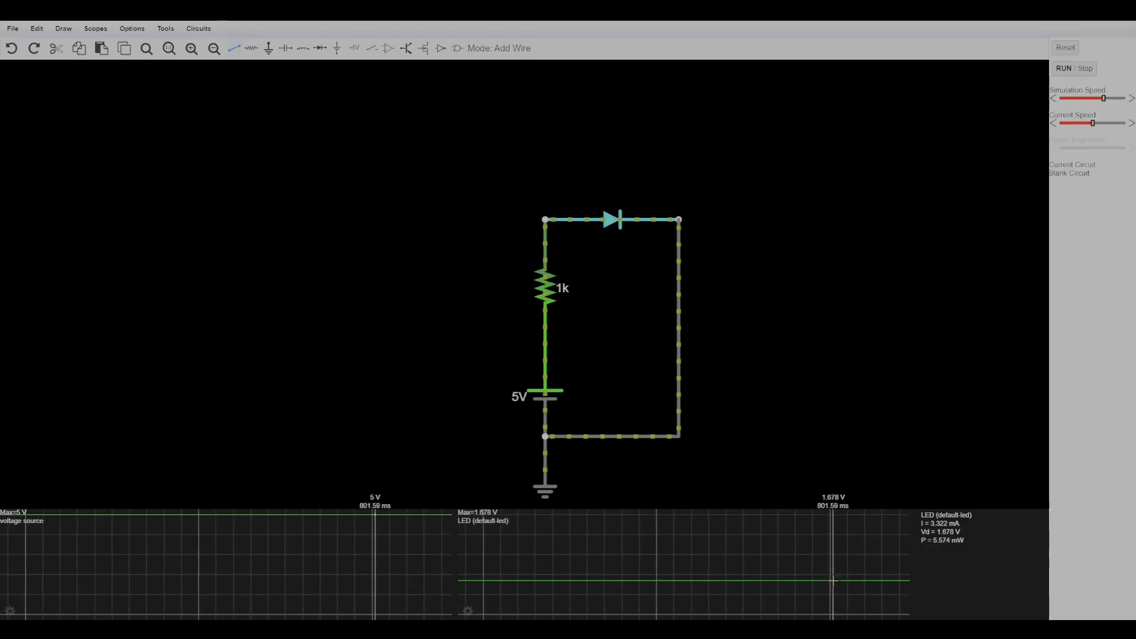
Remove the voltage source scope and the LED scope.
{"action": "right_click", "coordinate": [381, 561]}
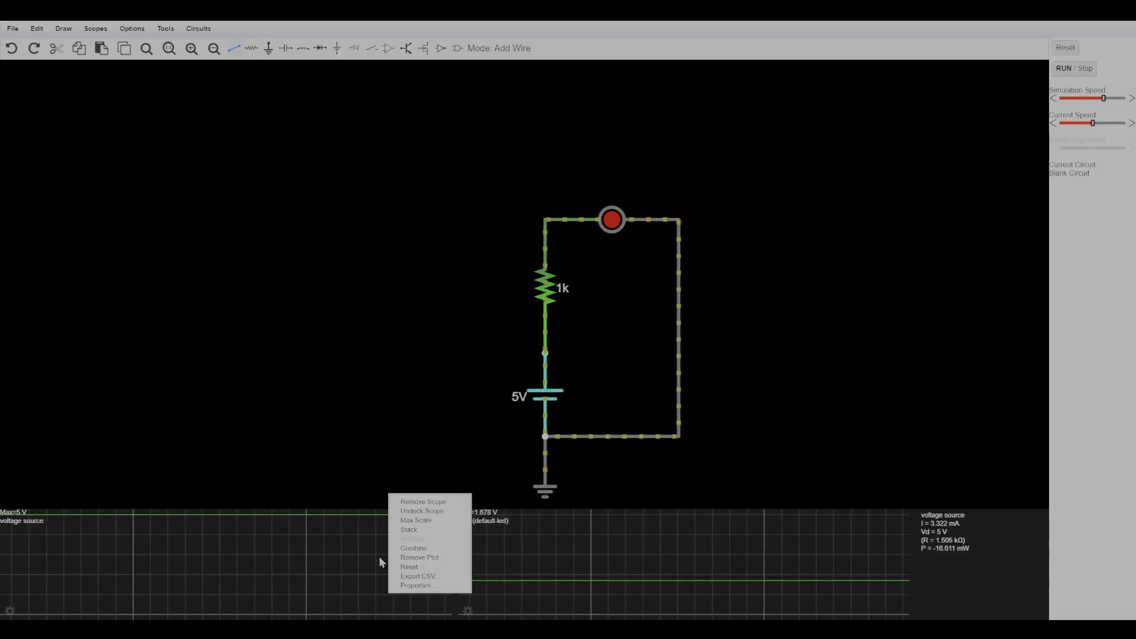
{"action": "left_click", "coordinate": [422, 502]}
{"action": "right_click", "coordinate": [524, 507]}
{"action": "left_click", "coordinate": [524, 503]}
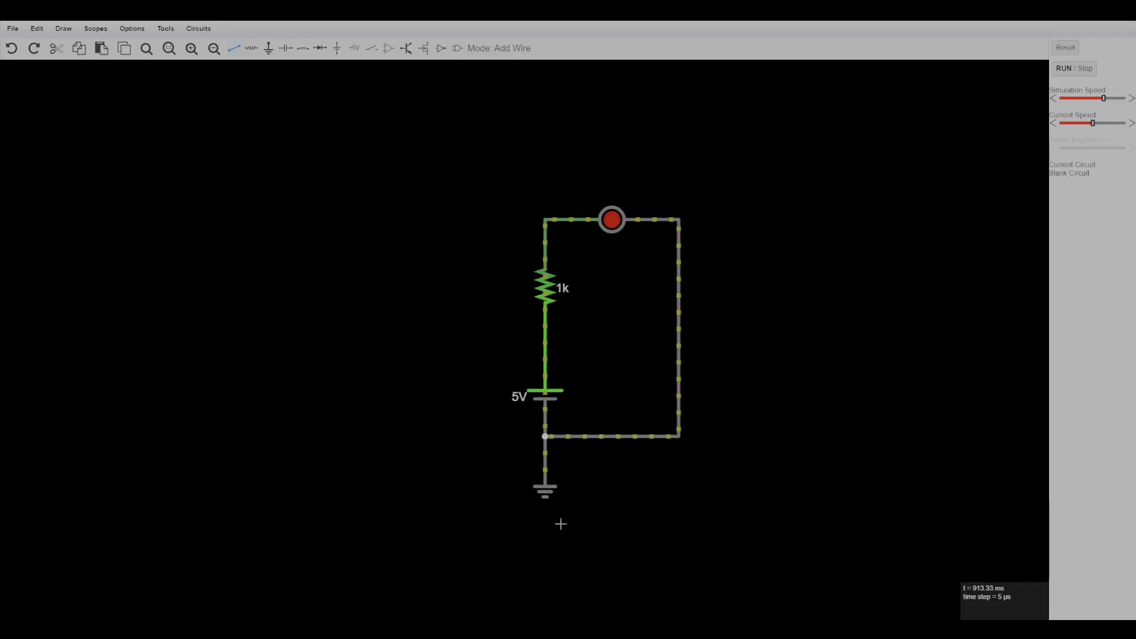
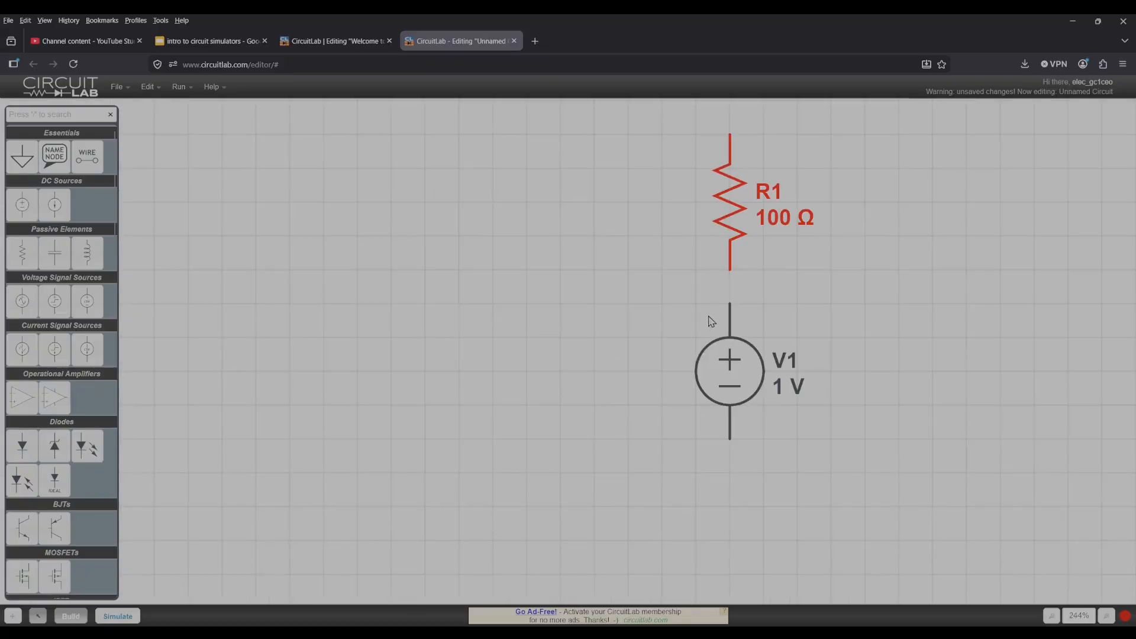
Wire the positive terminal of voltage source V1 to the lower end of resistor R1.
{"action": "left_click_drag", "start_coordinate": [729, 303], "coordinate": [730, 270]}
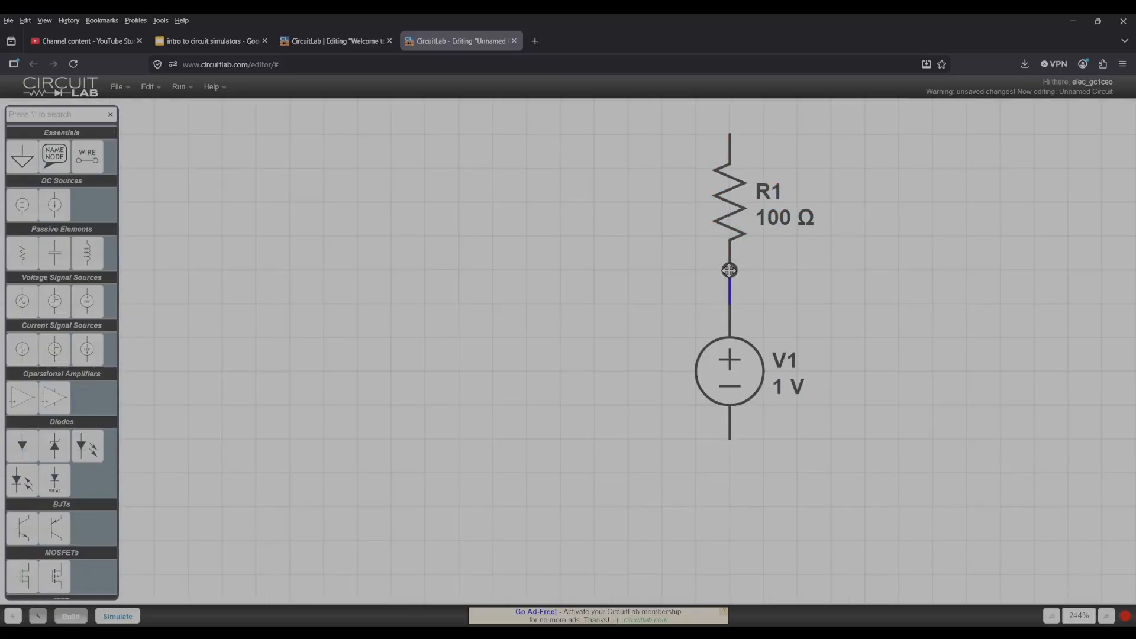
{"action": "left_click", "coordinate": [734, 230]}
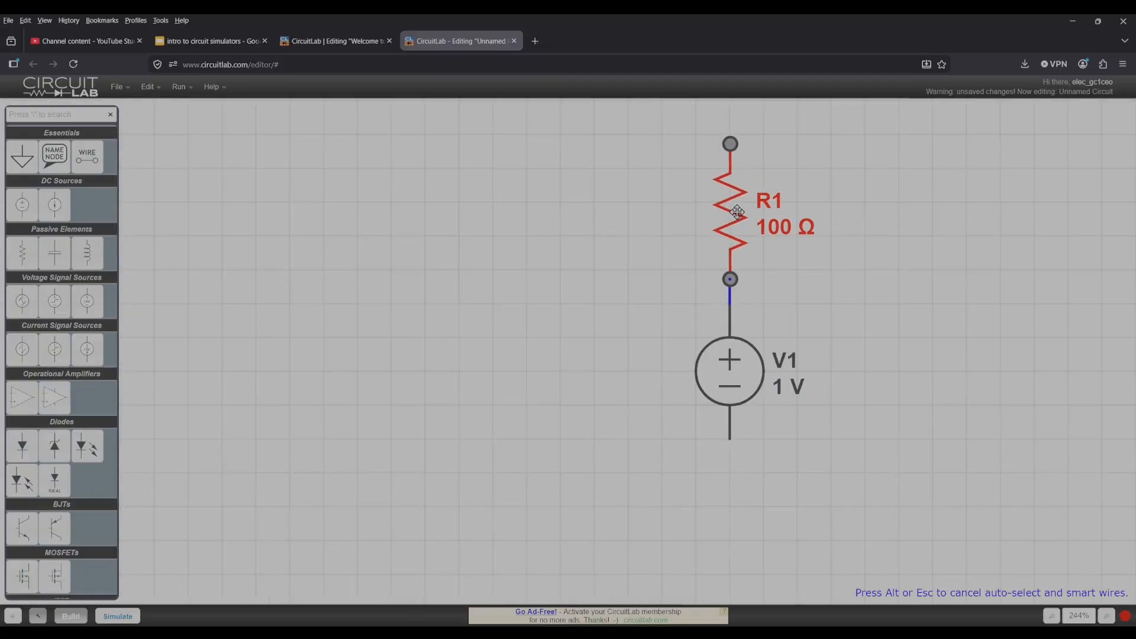
{"action": "scroll", "coordinate": [749, 275], "scroll_direction": "down", "scroll_amount": 3}
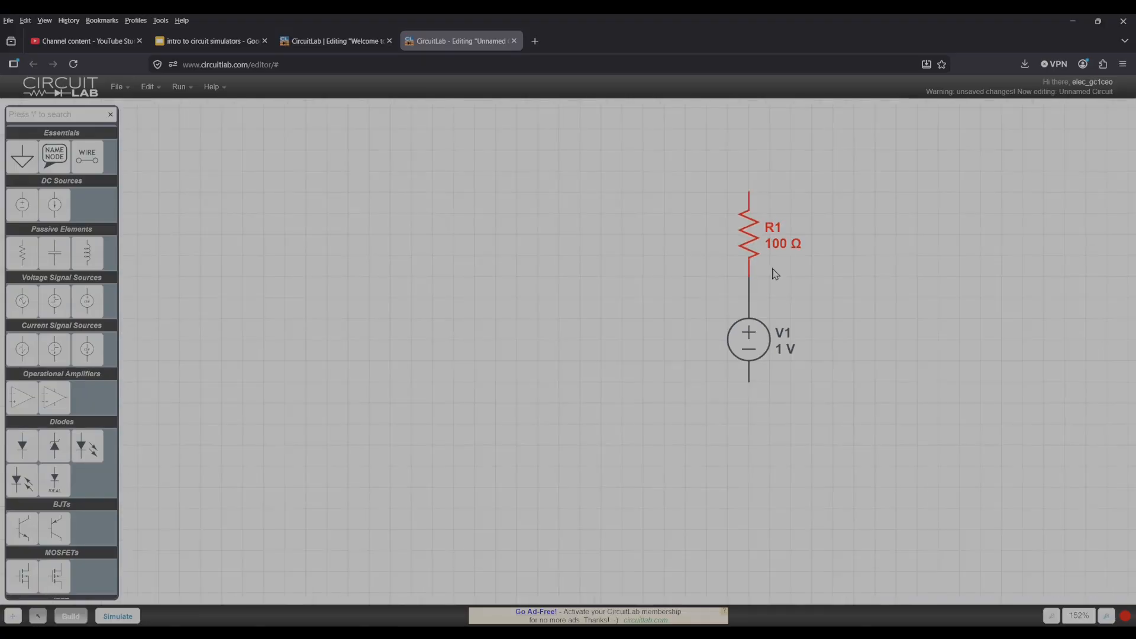
Set the resistance of R1 to 1 kΩ.
{"action": "right_click", "coordinate": [596, 296]}
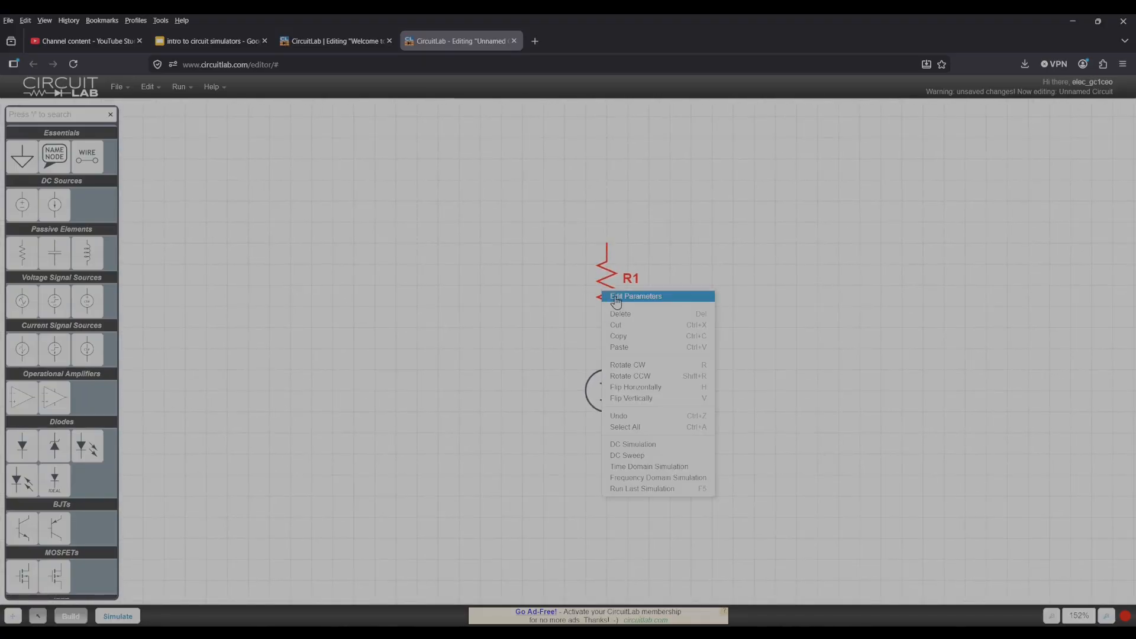
{"action": "left_click", "coordinate": [612, 294]}
{"action": "left_click", "coordinate": [733, 282]}
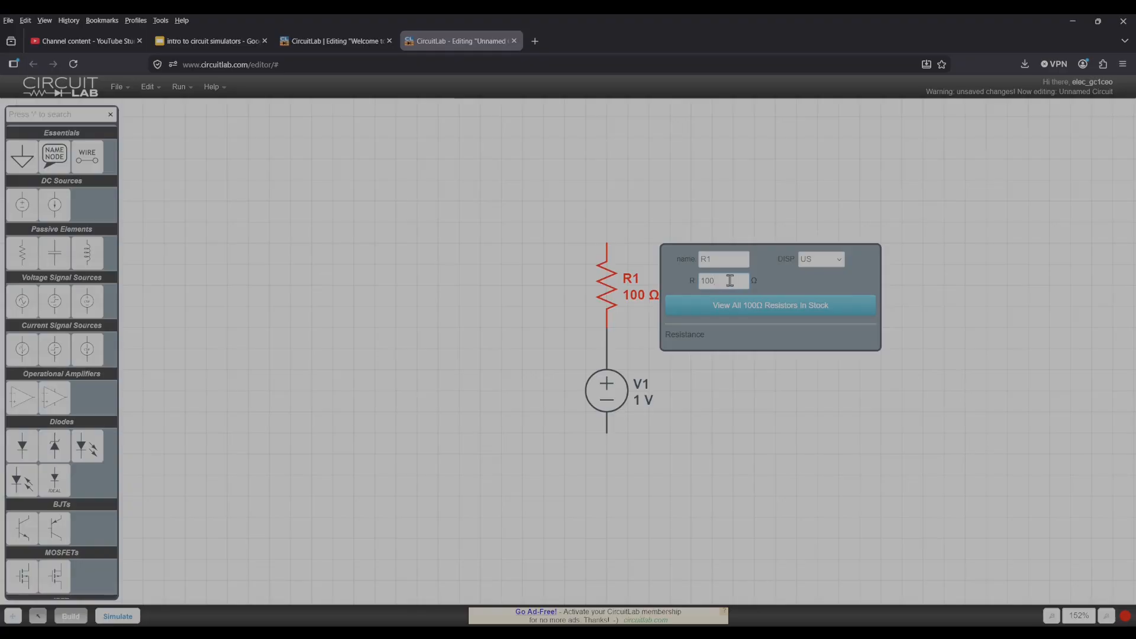
{"action": "key", "text": "Return"}
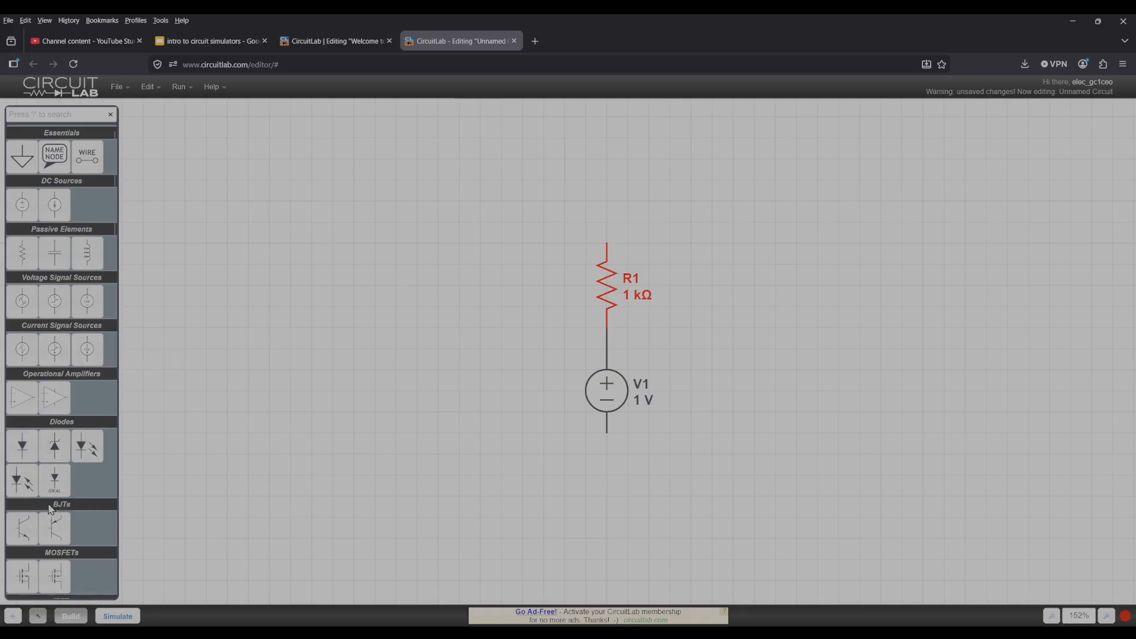
Place an LTL-307EE LED beside resistor R1, slightly above it.
{"action": "left_click", "coordinate": [89, 453]}
{"action": "left_click", "coordinate": [501, 243]}
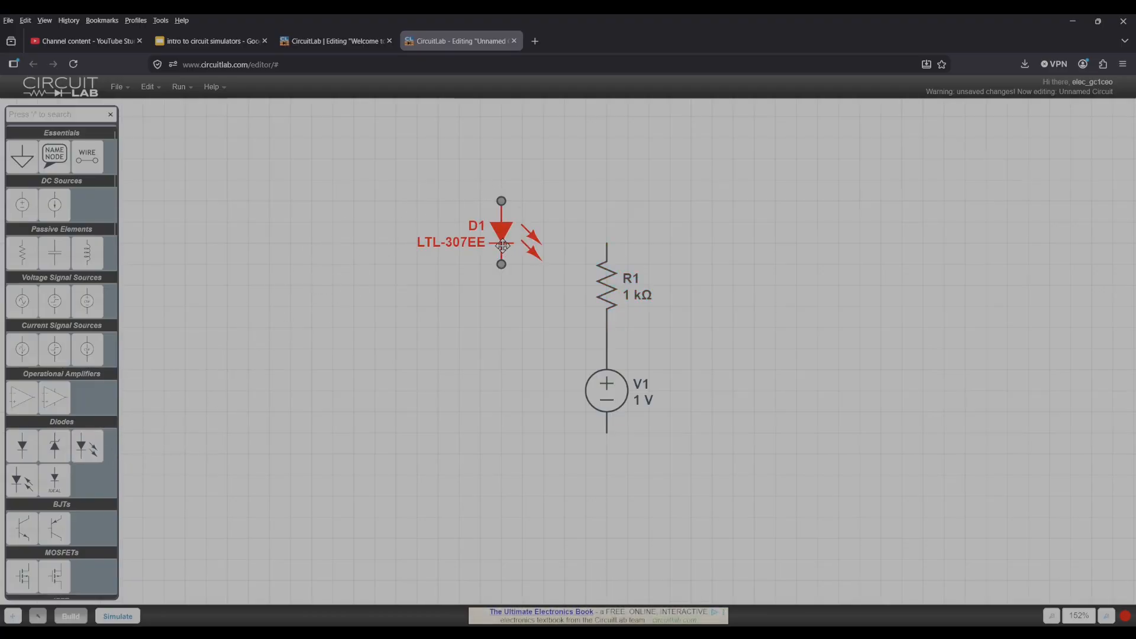
{"action": "key", "text": "ctrl+r"}
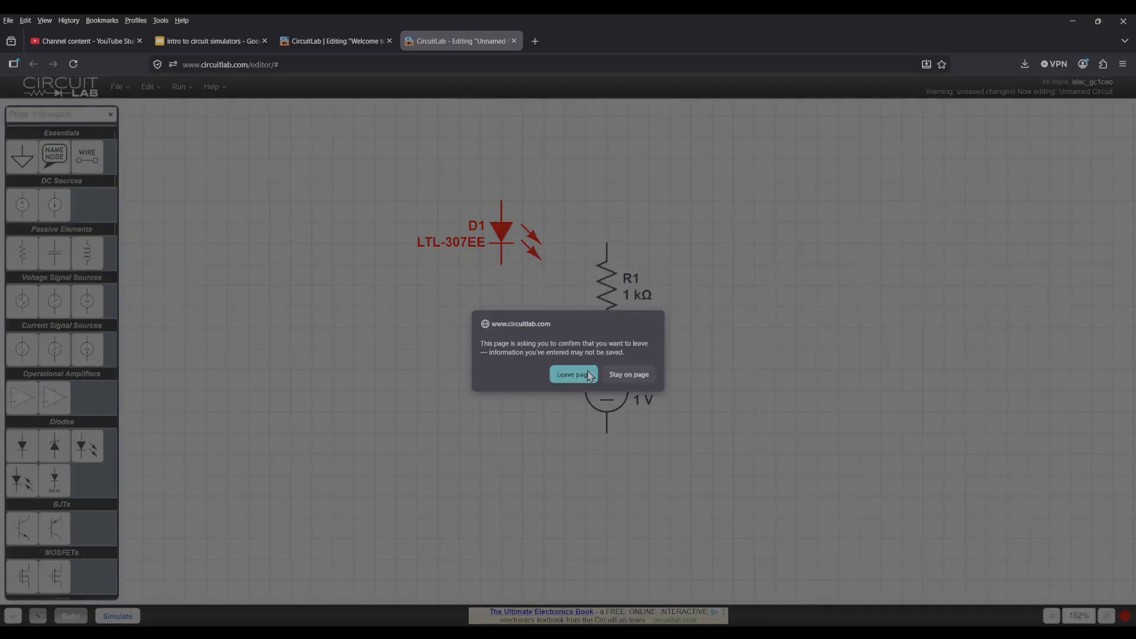
{"action": "key", "text": "Tab"}
{"action": "key", "text": "Return"}
Rotate the LED by 180 degrees so it points upward and move it directly above resistor R1.
{"action": "right_click", "coordinate": [499, 237]}
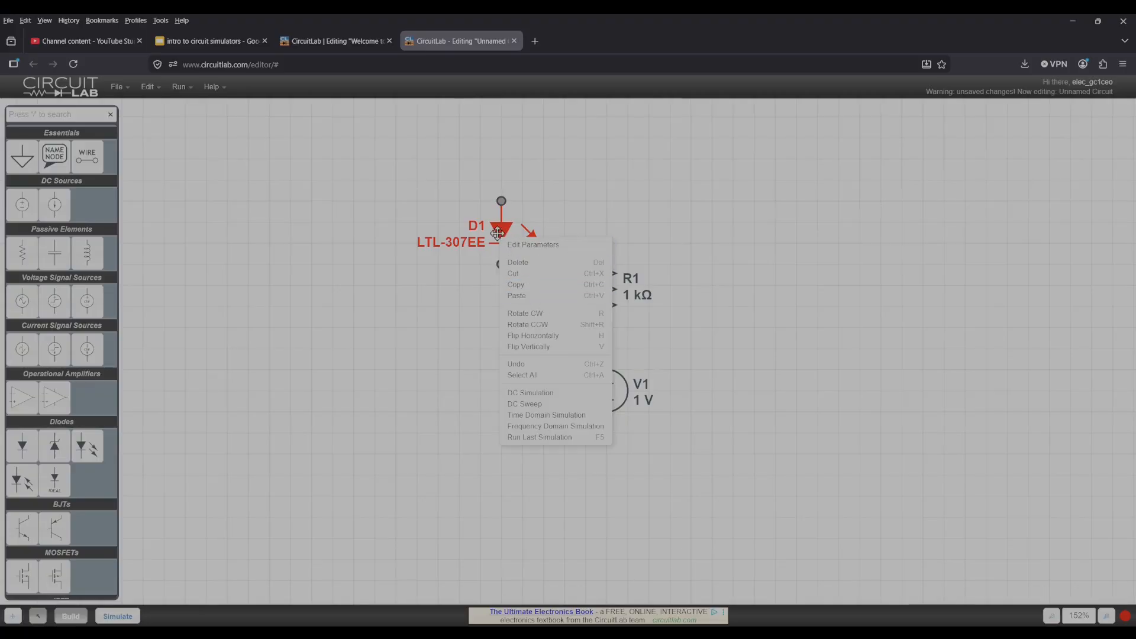
{"action": "left_click", "coordinate": [500, 226]}
{"action": "key", "text": "r"}
{"action": "key", "text": "r"}
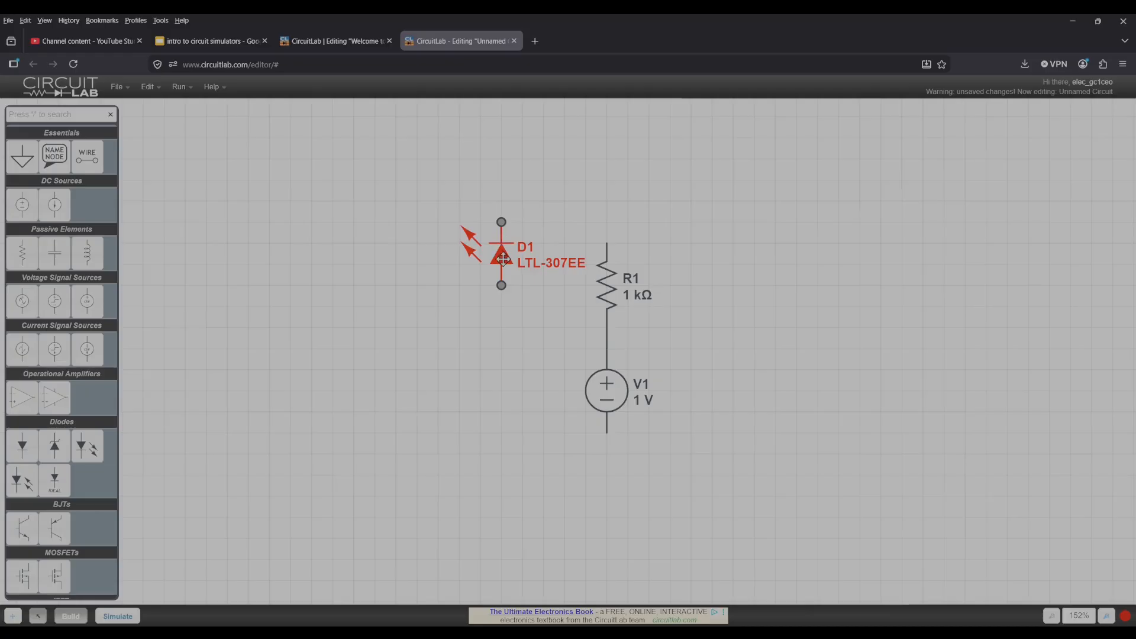
{"action": "left_click_drag", "start_coordinate": [504, 259], "coordinate": [608, 179]}
{"action": "left_click_drag", "start_coordinate": [688, 250], "coordinate": [650, 337]}
Examine the LED's parameters and its available device models.
{"action": "right_click", "coordinate": [569, 288]}
{"action": "left_click", "coordinate": [571, 272]}
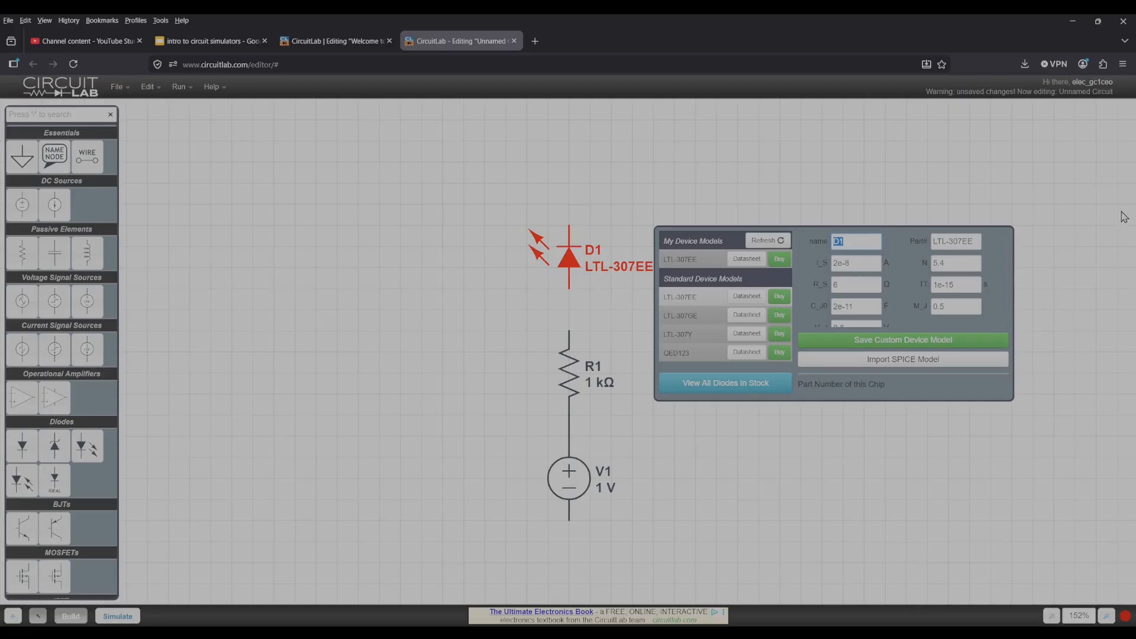
{"action": "left_click", "coordinate": [827, 210]}
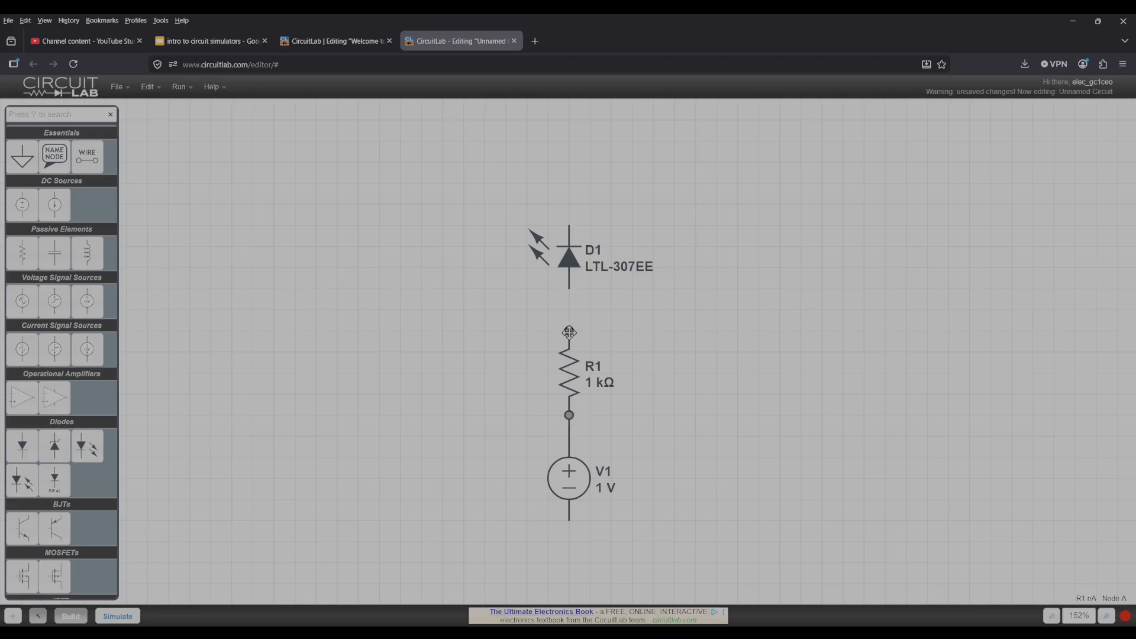
Lower the LED slightly and join its anode to the upper end of resistor R1.
{"action": "left_click_drag", "start_coordinate": [570, 262], "coordinate": [570, 287]}
{"action": "left_click", "coordinate": [677, 243]}
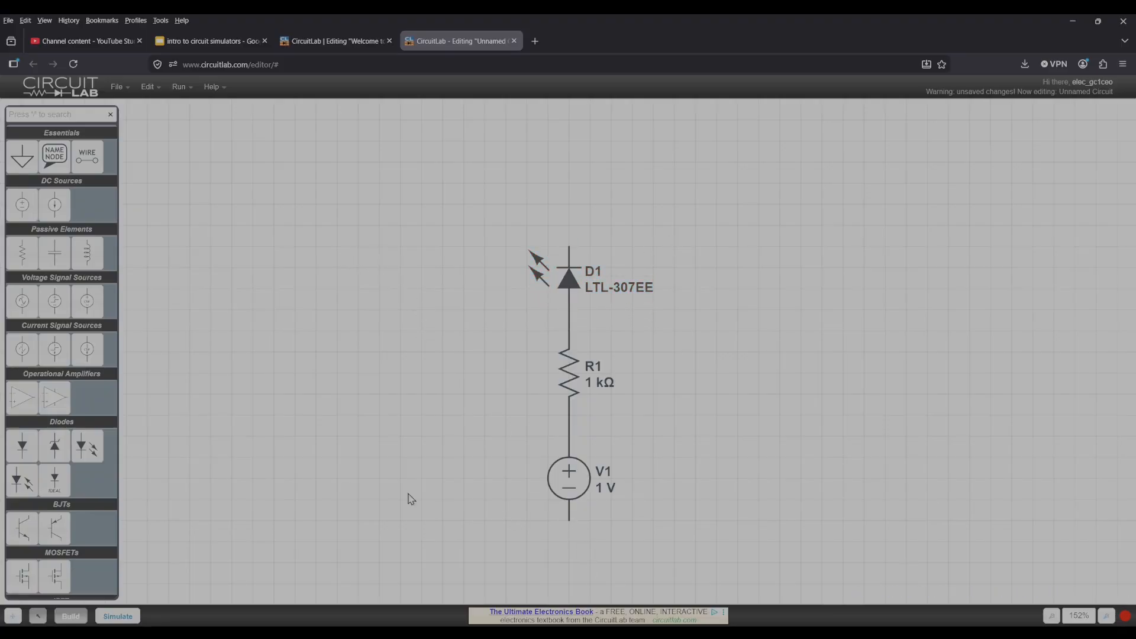
Place a ground symbol on the negative terminal of voltage source V1.
{"action": "scroll", "coordinate": [360, 414], "scroll_direction": "down", "scroll_amount": 3}
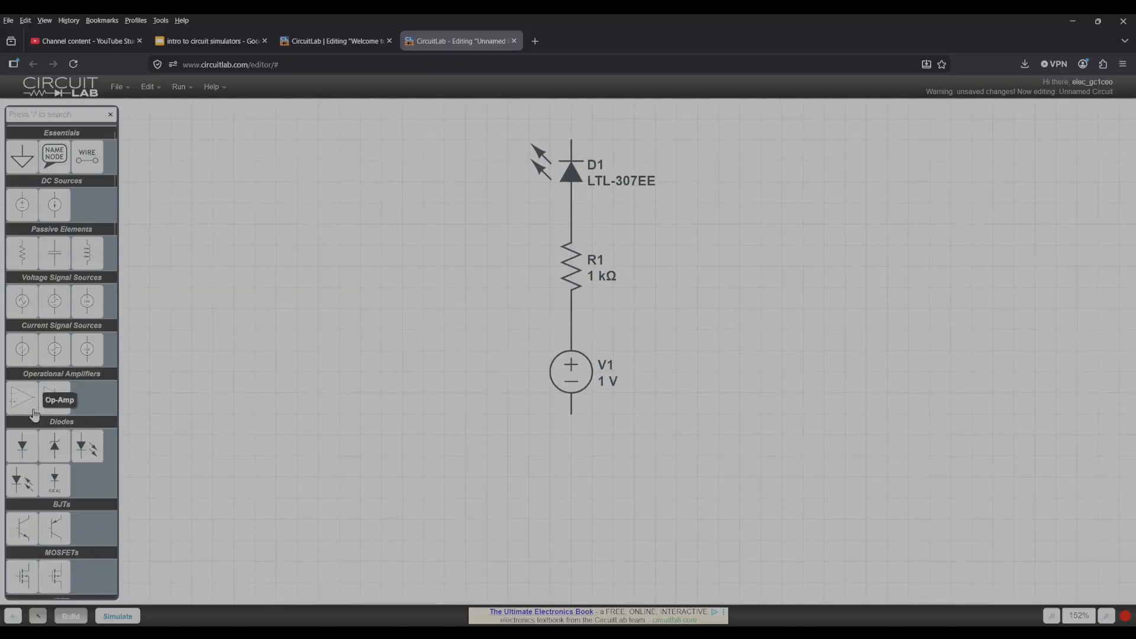
{"action": "left_click", "coordinate": [22, 157]}
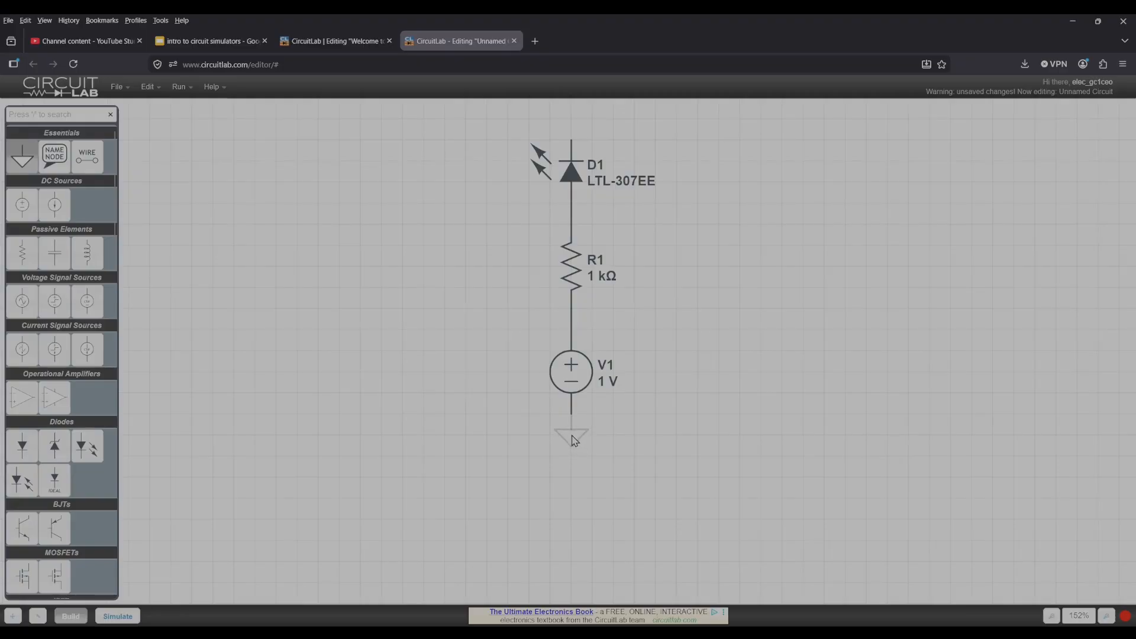
{"action": "left_click", "coordinate": [572, 437]}
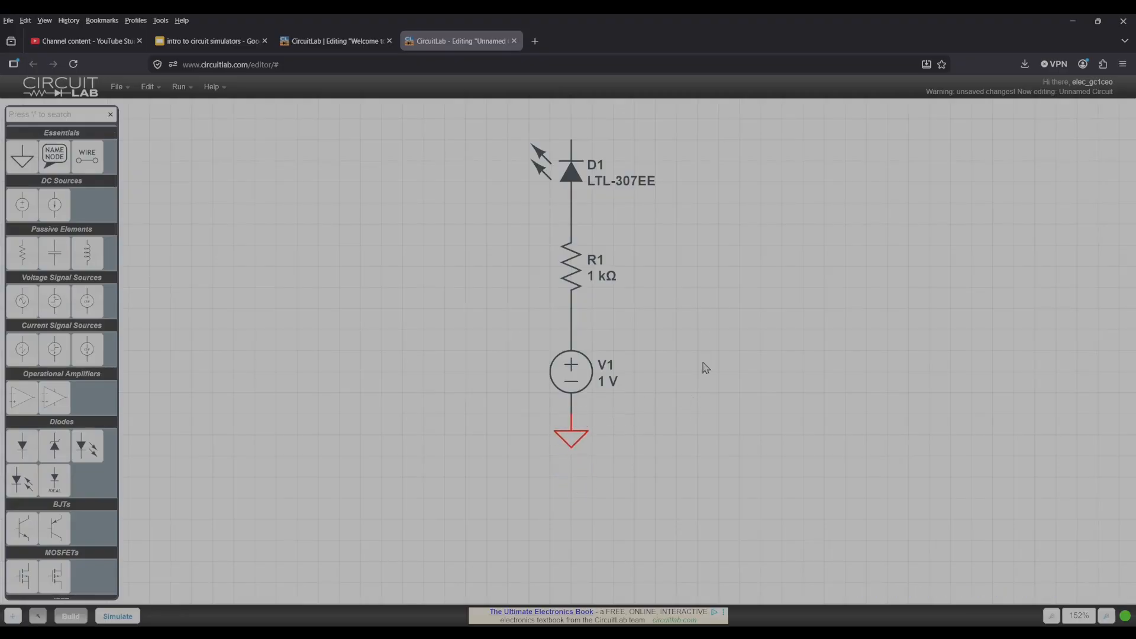
Wire the LED's cathode around to the negative terminal of V1 and set the ground a little lower.
{"action": "mouse_move", "coordinate": [572, 206]}
{"action": "left_click_drag", "start_coordinate": [571, 206], "coordinate": [614, 205]}
{"action": "right_click", "coordinate": [584, 204]}
{"action": "left_click", "coordinate": [603, 229]}
{"action": "mouse_move", "coordinate": [570, 140]}
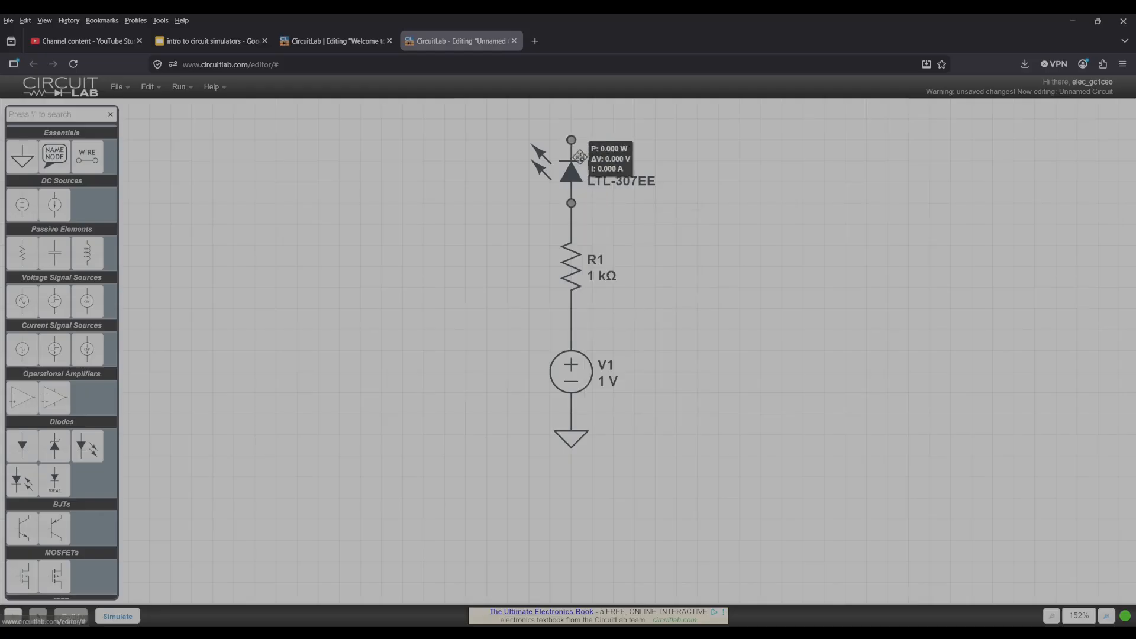
{"action": "left_click_drag", "start_coordinate": [570, 141], "coordinate": [571, 457]}
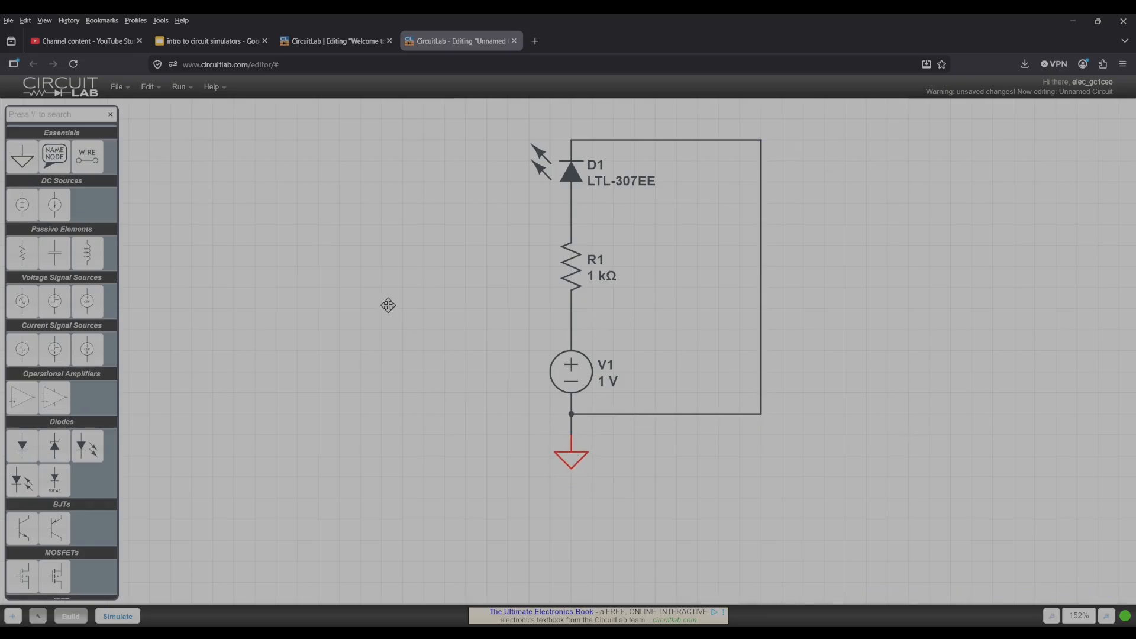
{"action": "left_click_drag", "start_coordinate": [388, 306], "coordinate": [371, 335]}
Set up a linear DC sweep simulation of parameter V1.V from 0 to 10 with step 1.
{"action": "left_click", "coordinate": [136, 621]}
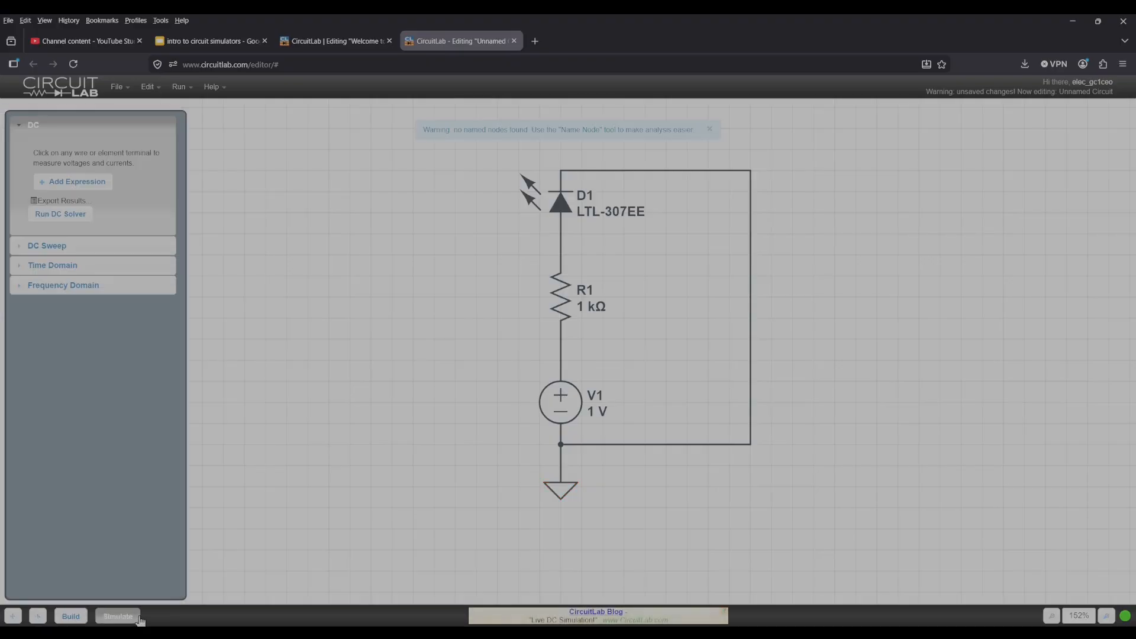
{"action": "left_click_drag", "start_coordinate": [473, 379], "coordinate": [398, 462]}
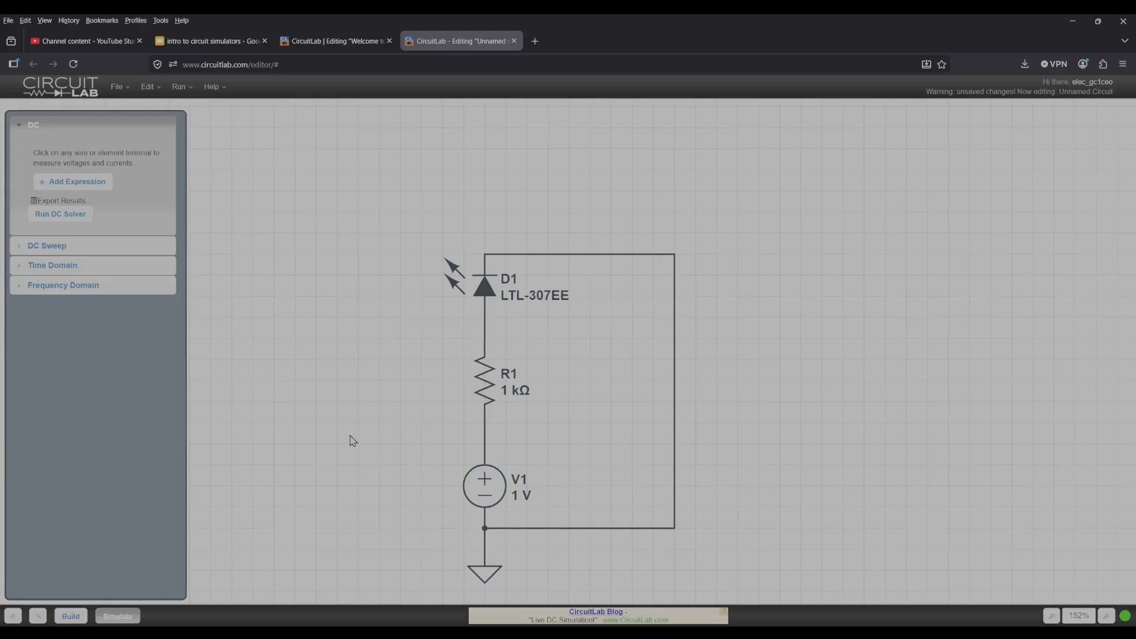
{"action": "left_click", "coordinate": [80, 251]}
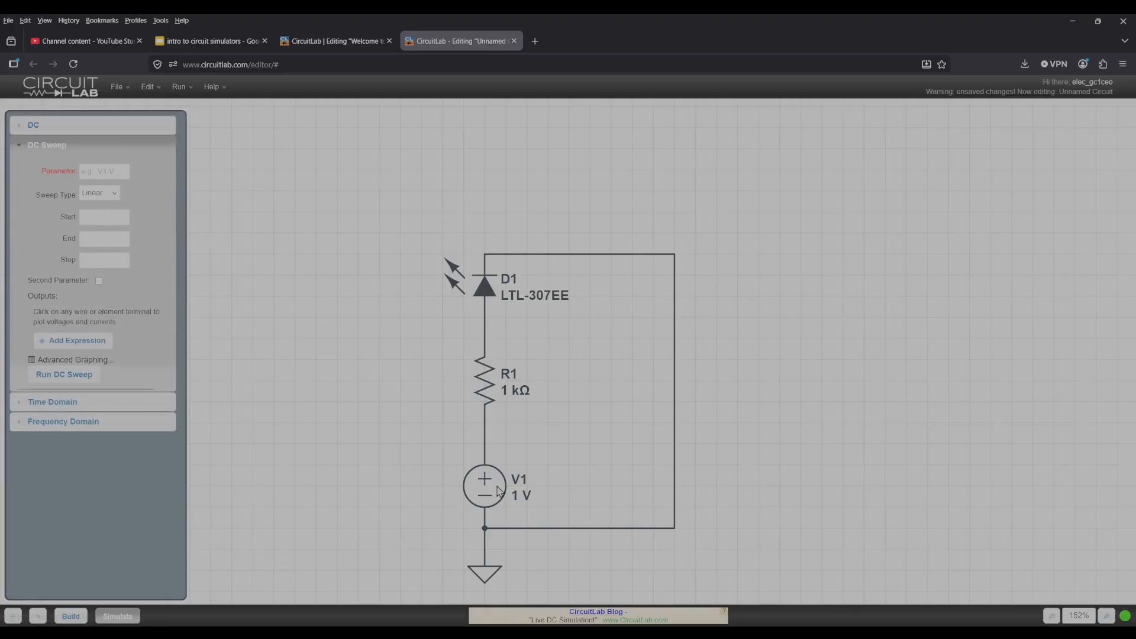
{"action": "left_click", "coordinate": [106, 171]}
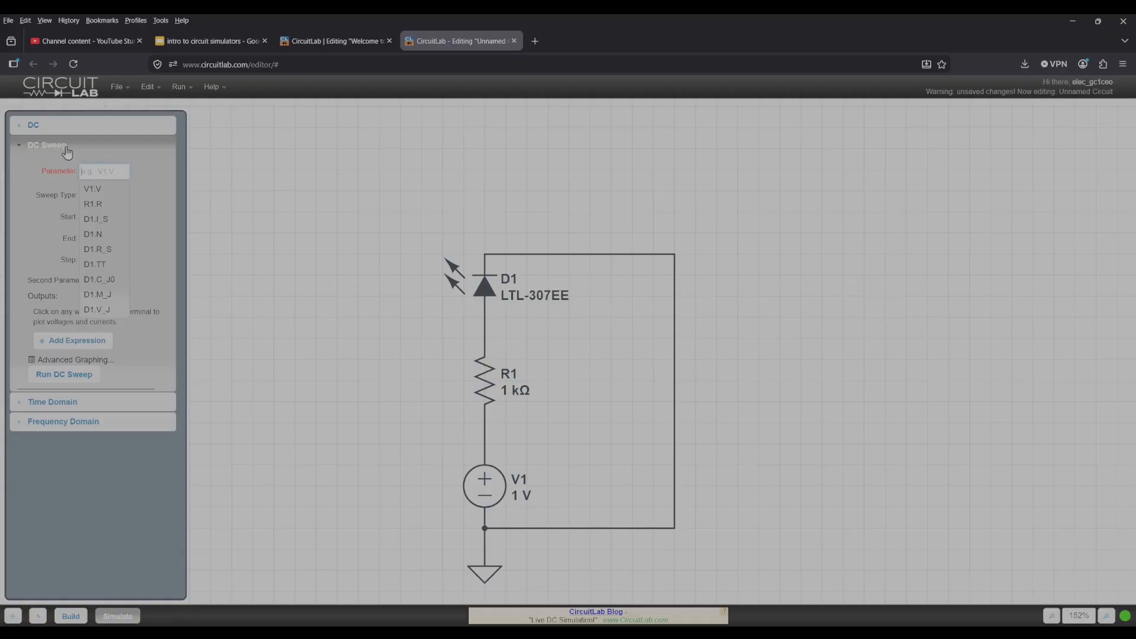
{"action": "left_click", "coordinate": [92, 189]}
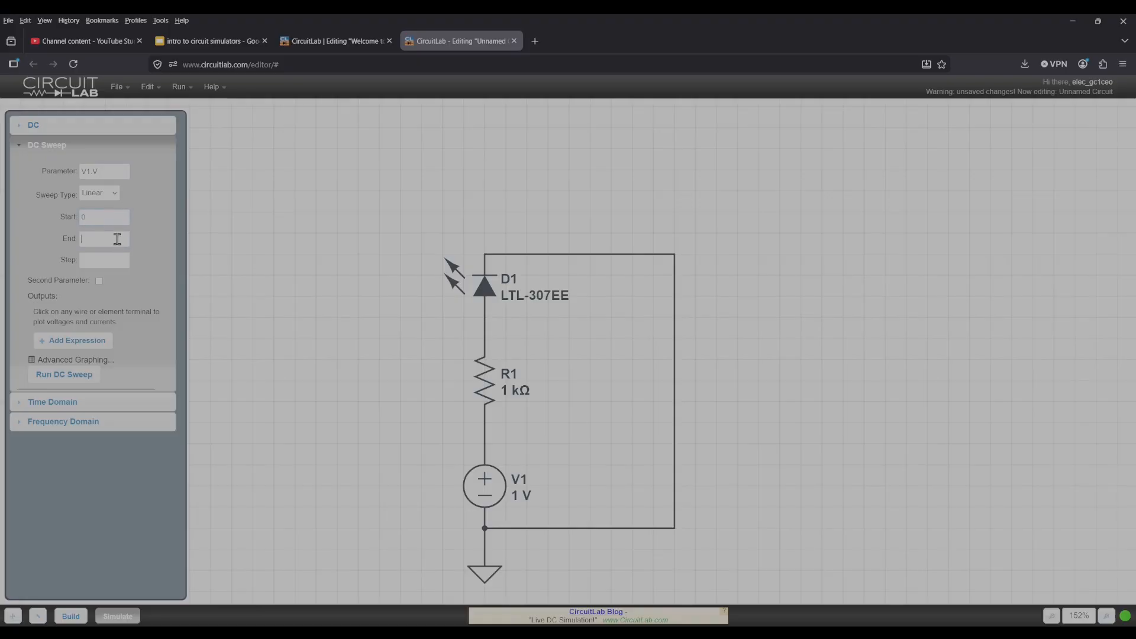
{"action": "left_click", "coordinate": [118, 259]}
{"action": "type", "text": "1"}
Try to run the DC sweep with the expression D1.V as output, and remove that expression.
{"action": "left_click", "coordinate": [80, 378]}
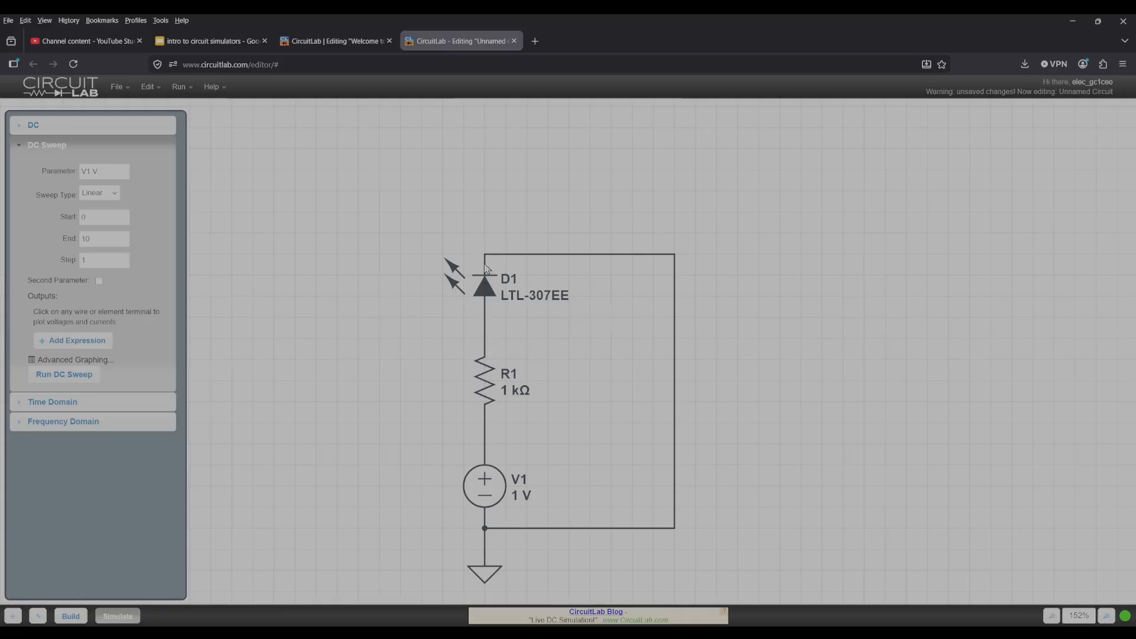
{"action": "left_click", "coordinate": [95, 342]}
{"action": "left_click", "coordinate": [493, 291]}
{"action": "left_click", "coordinate": [86, 346]}
{"action": "left_click", "coordinate": [140, 317]}
{"action": "left_click", "coordinate": [104, 343]}
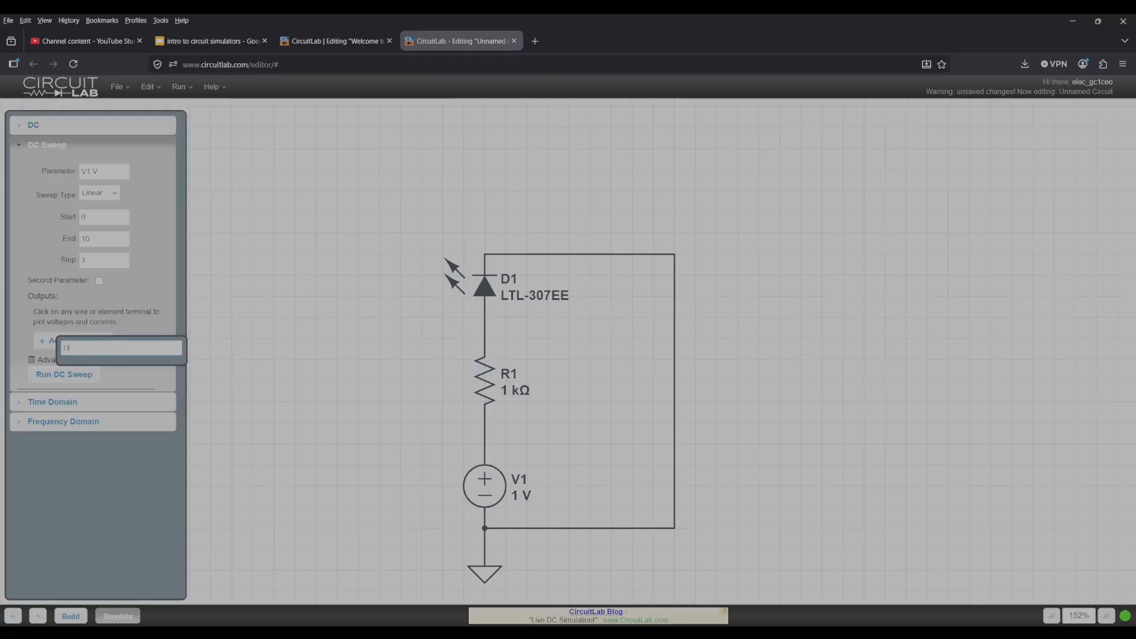
{"action": "key", "text": "Return"}
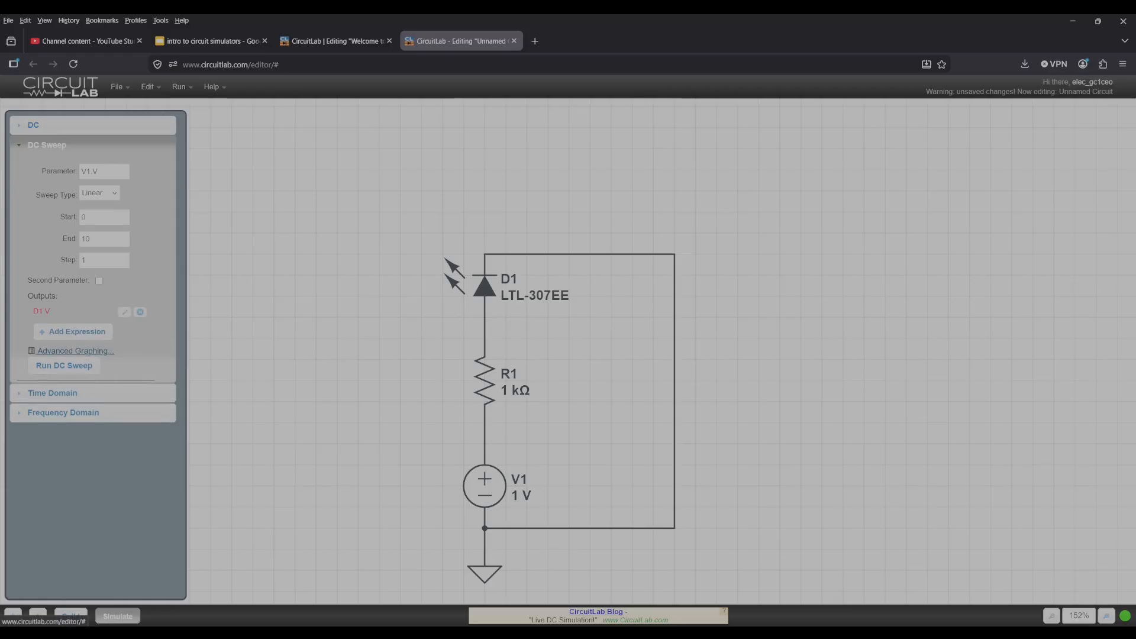
{"action": "left_click", "coordinate": [84, 370]}
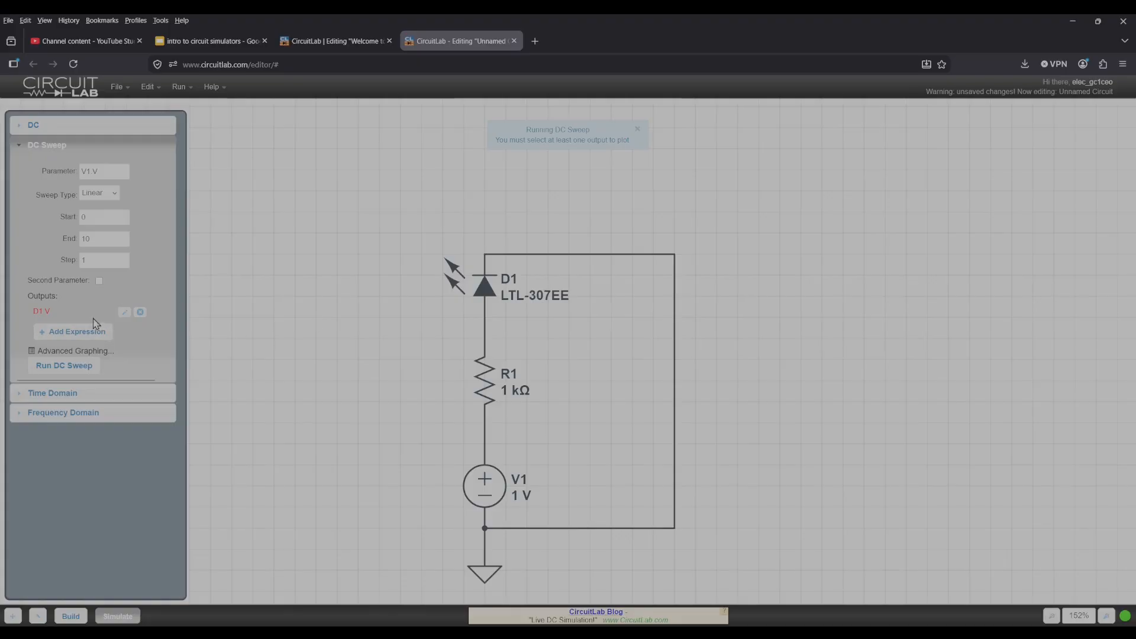
{"action": "left_click", "coordinate": [140, 312]}
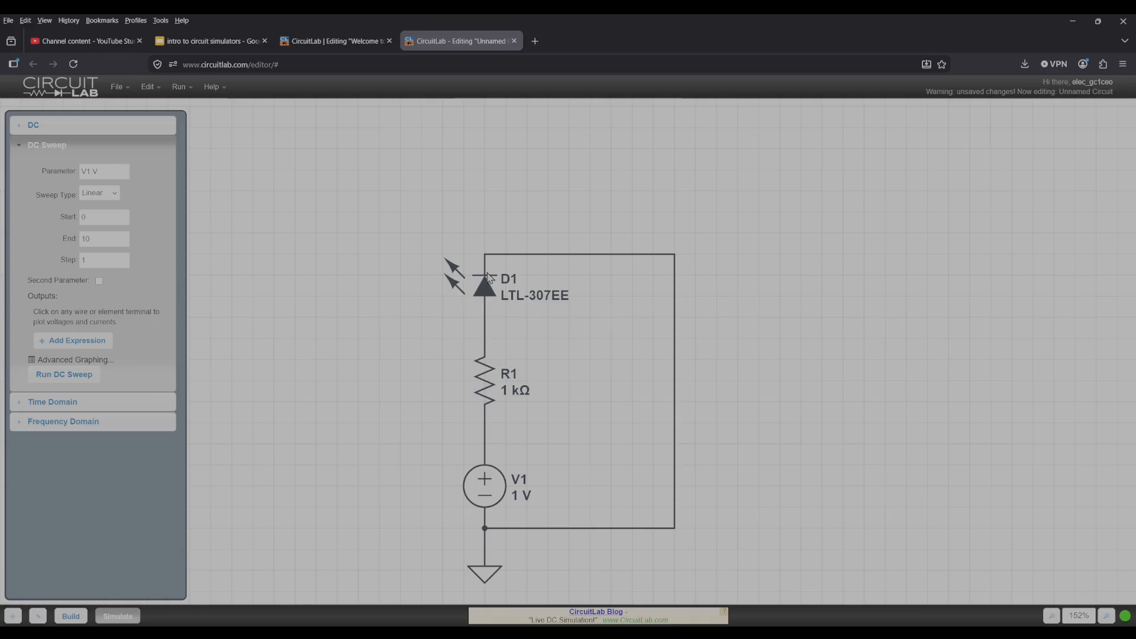
{"action": "double_click", "coordinate": [484, 291]}
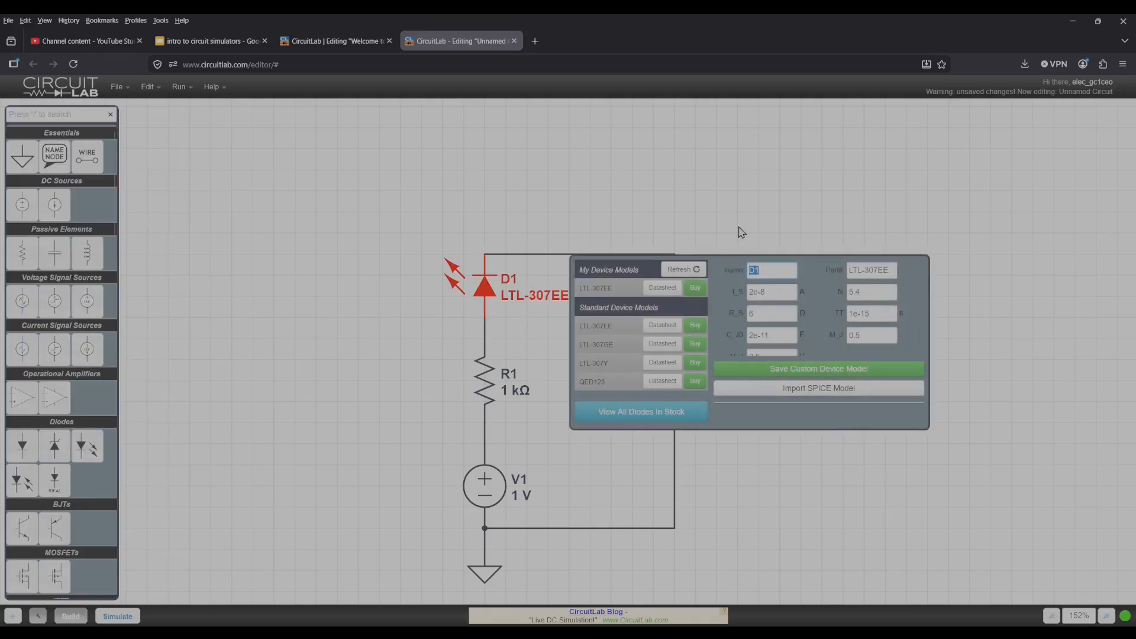
{"action": "left_click", "coordinate": [708, 213]}
{"action": "left_click", "coordinate": [115, 616]}
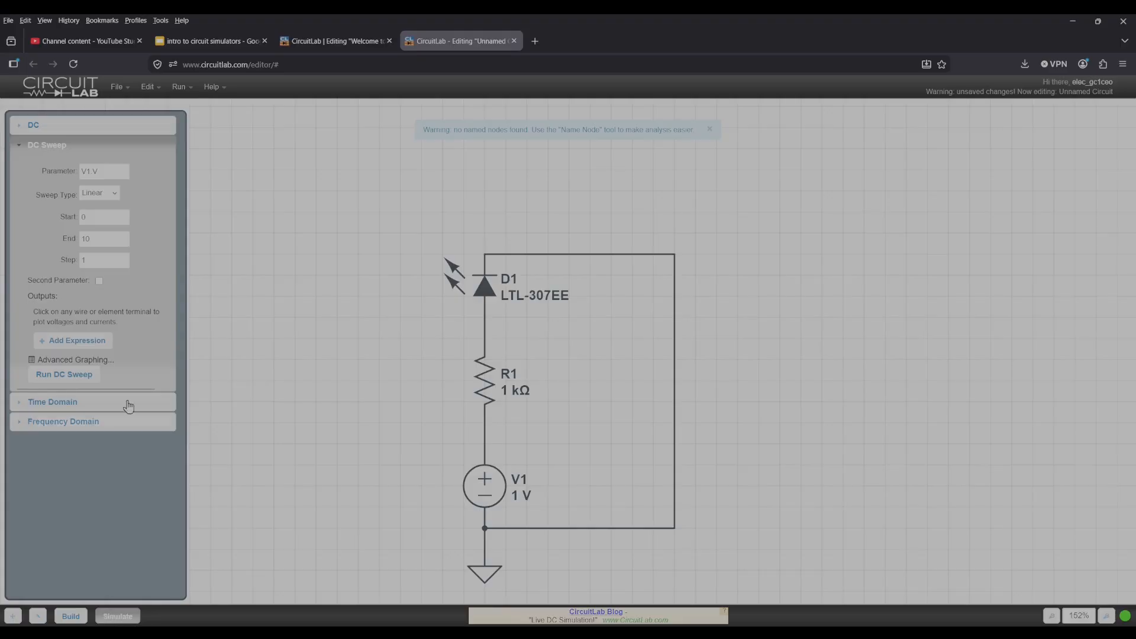
Add the LED anode's voltage V(D1.nA) and current I(D1.nA) as sweep outputs and run the DC sweep.
{"action": "left_click", "coordinate": [76, 341]}
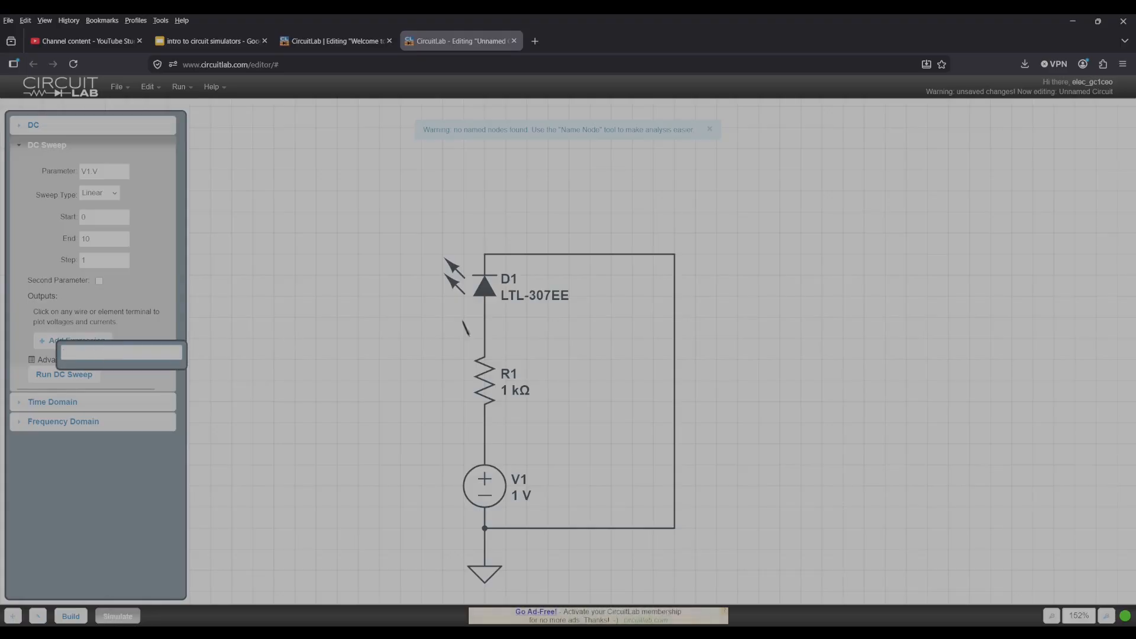
{"action": "left_click", "coordinate": [491, 289]}
{"action": "left_click", "coordinate": [100, 346]}
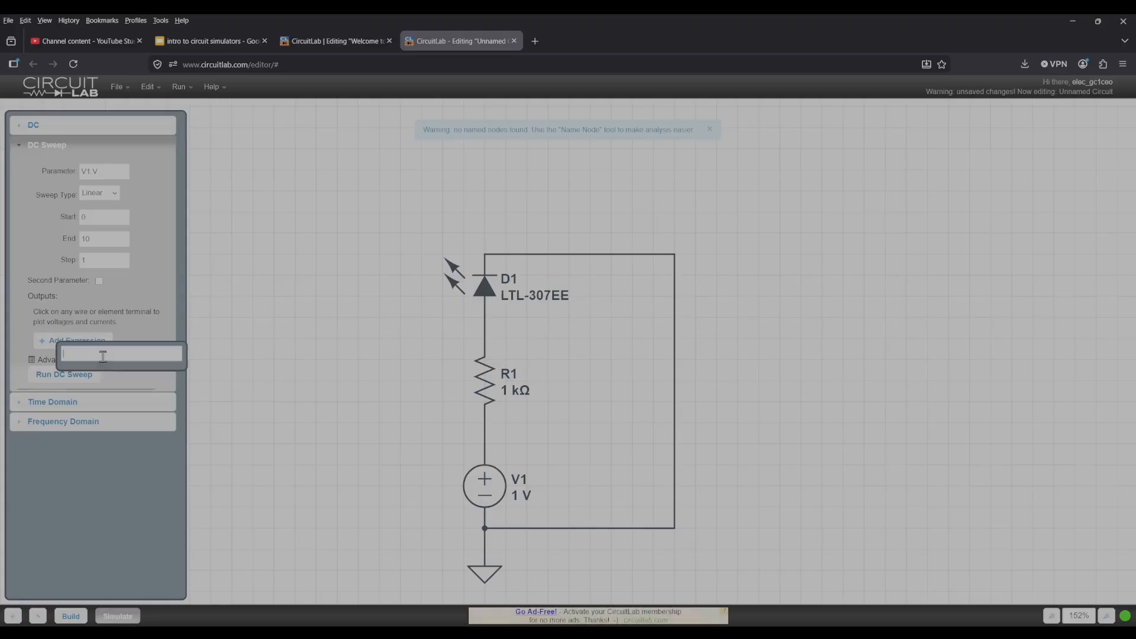
{"action": "left_click", "coordinate": [530, 280]}
{"action": "left_click", "coordinate": [109, 345]}
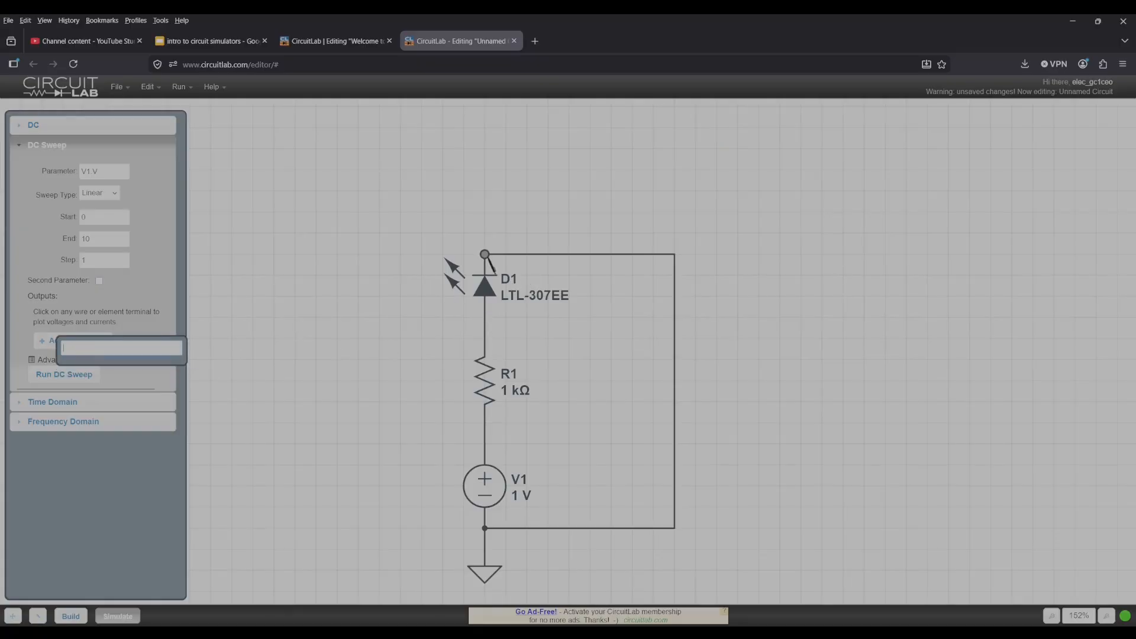
{"action": "left_click", "coordinate": [486, 324]}
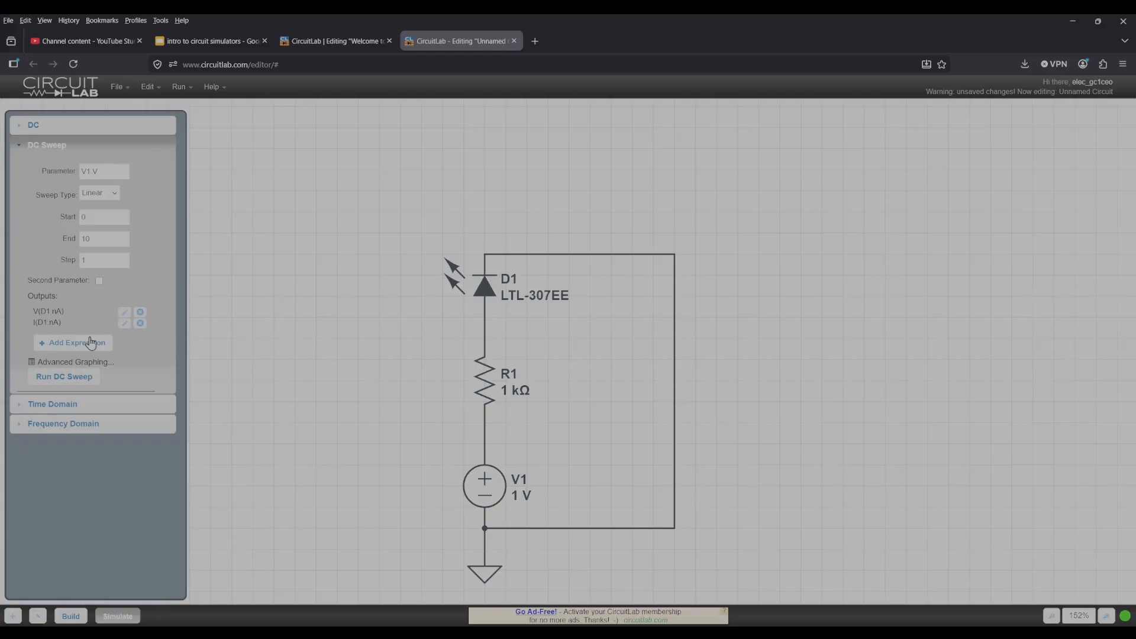
{"action": "left_click", "coordinate": [75, 380]}
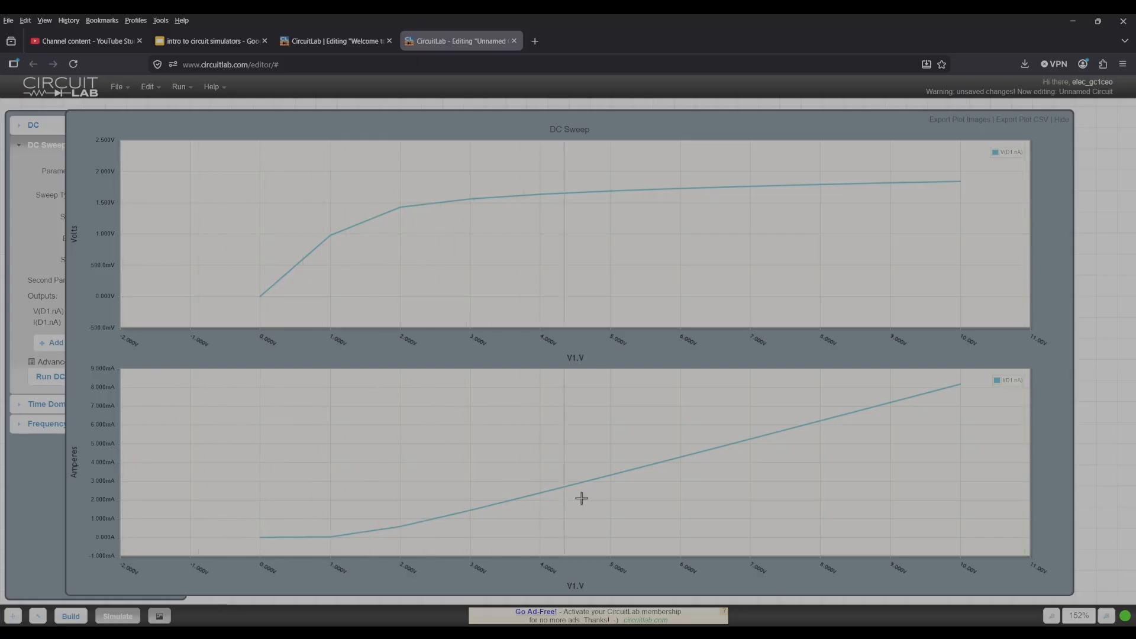
Examine the LED's voltage and current at several source voltages on the DC sweep curves, and close the plot.
{"action": "mouse_move", "coordinate": [960, 386]}
{"action": "mouse_move", "coordinate": [332, 233]}
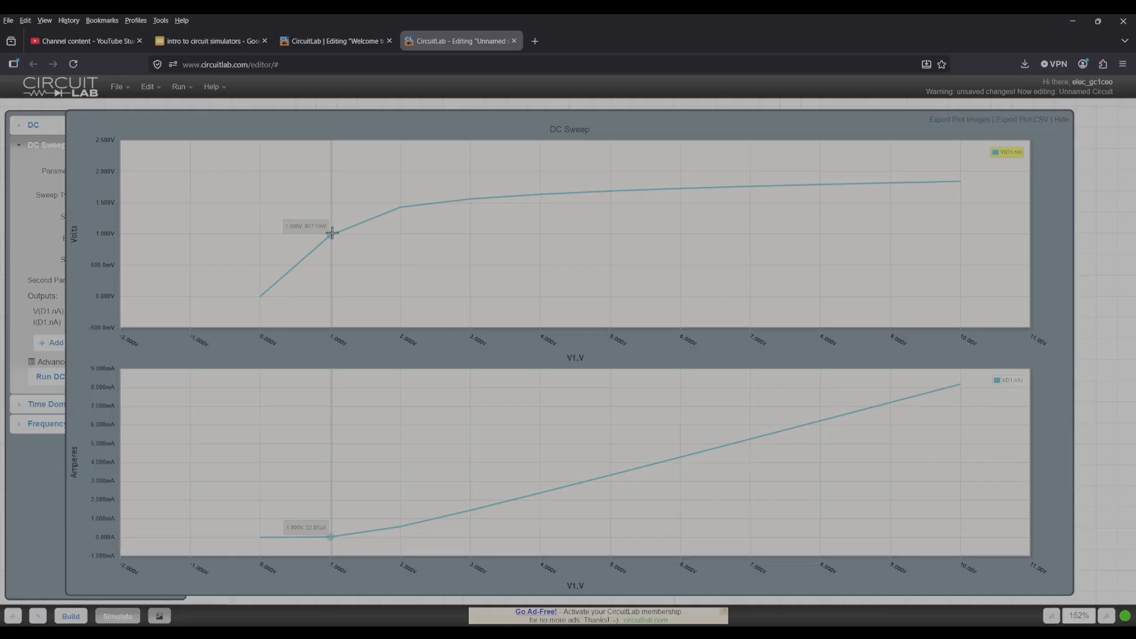
{"action": "mouse_move", "coordinate": [401, 208]}
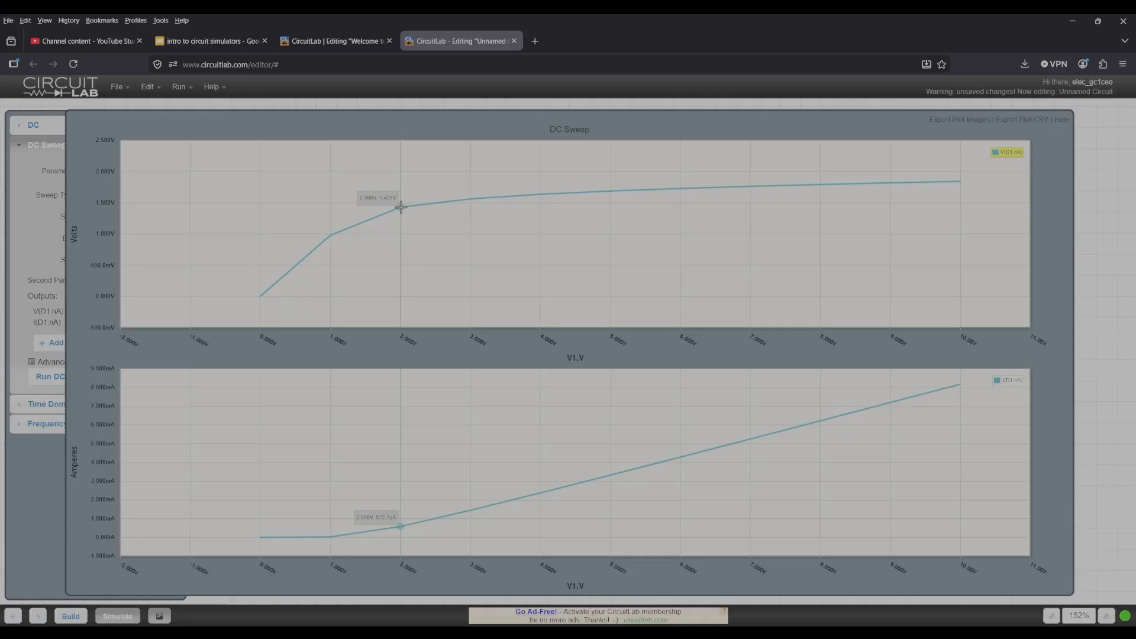
{"action": "mouse_move", "coordinate": [261, 296]}
{"action": "mouse_move", "coordinate": [471, 199]}
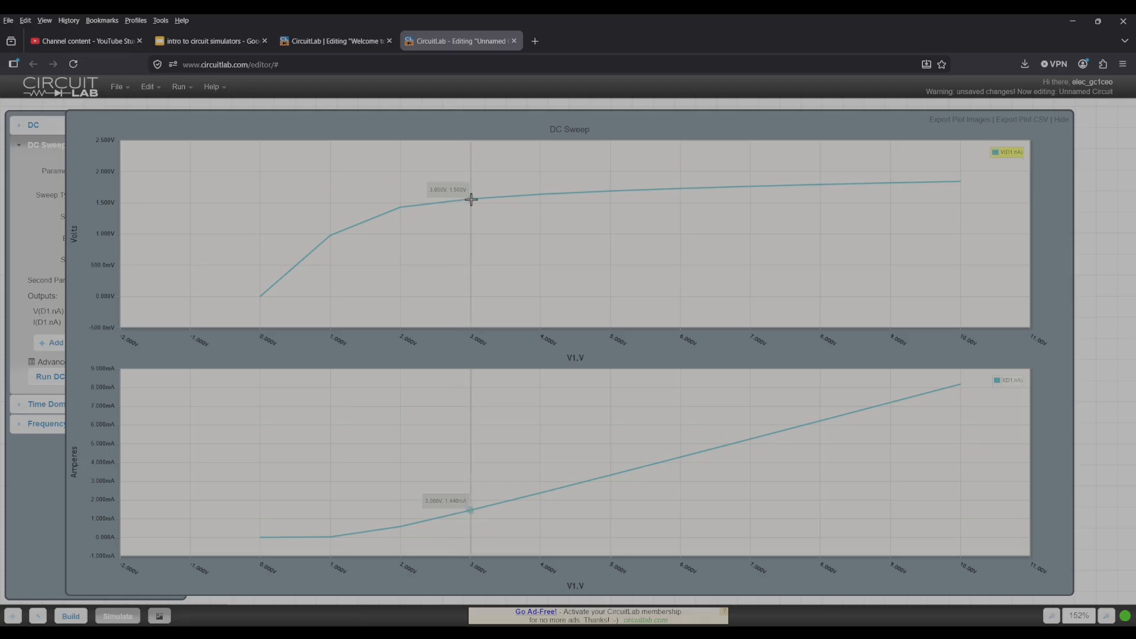
{"action": "mouse_move", "coordinate": [608, 191]}
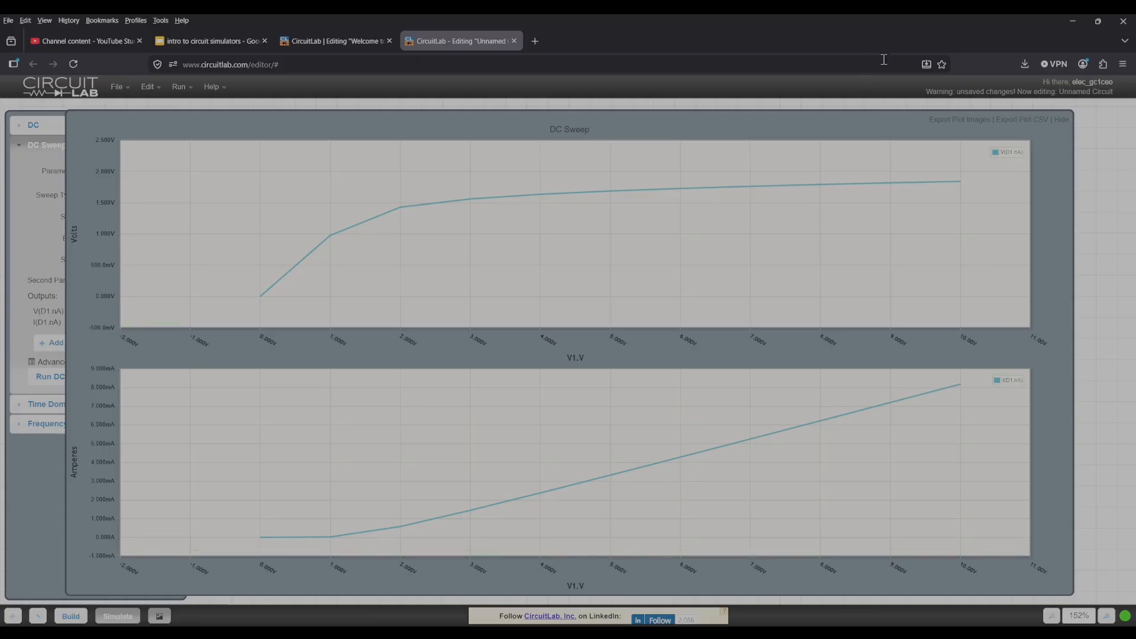
{"action": "left_click", "coordinate": [1090, 177]}
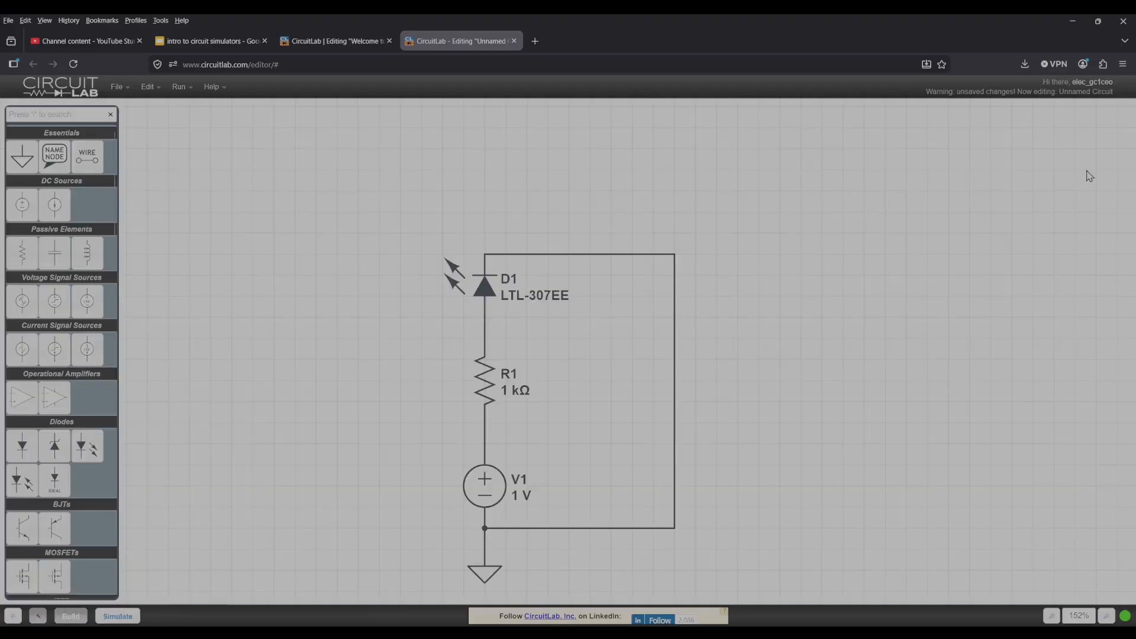
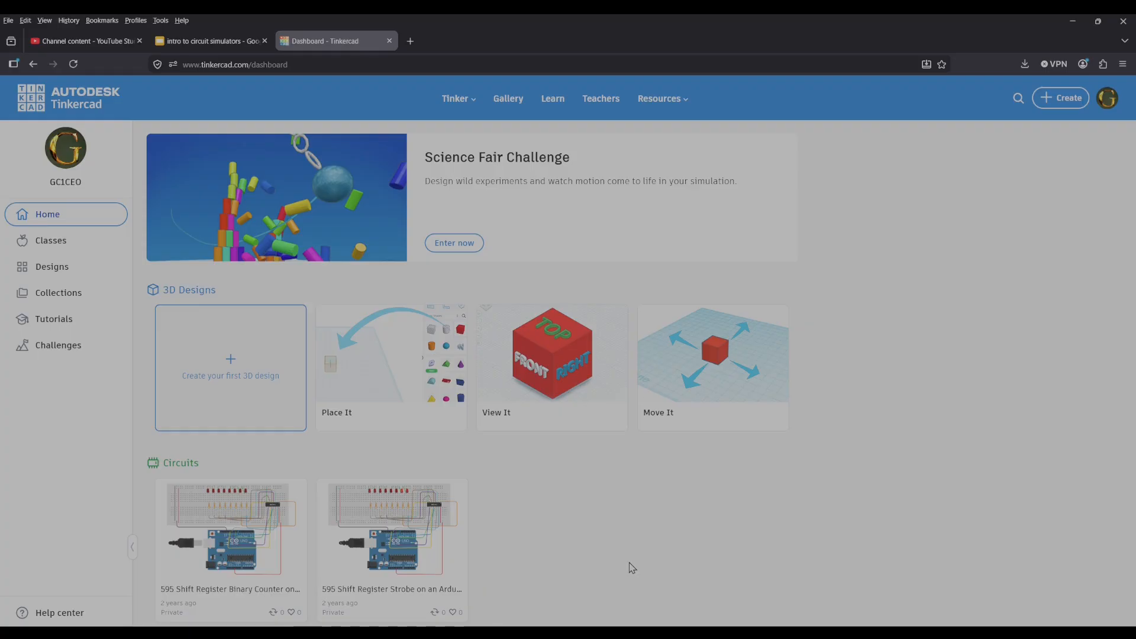
Create a new circuit design from the Tinkercad dashboard and dismiss the starters tip.
{"action": "scroll", "coordinate": [632, 568], "scroll_direction": "down", "scroll_amount": 3}
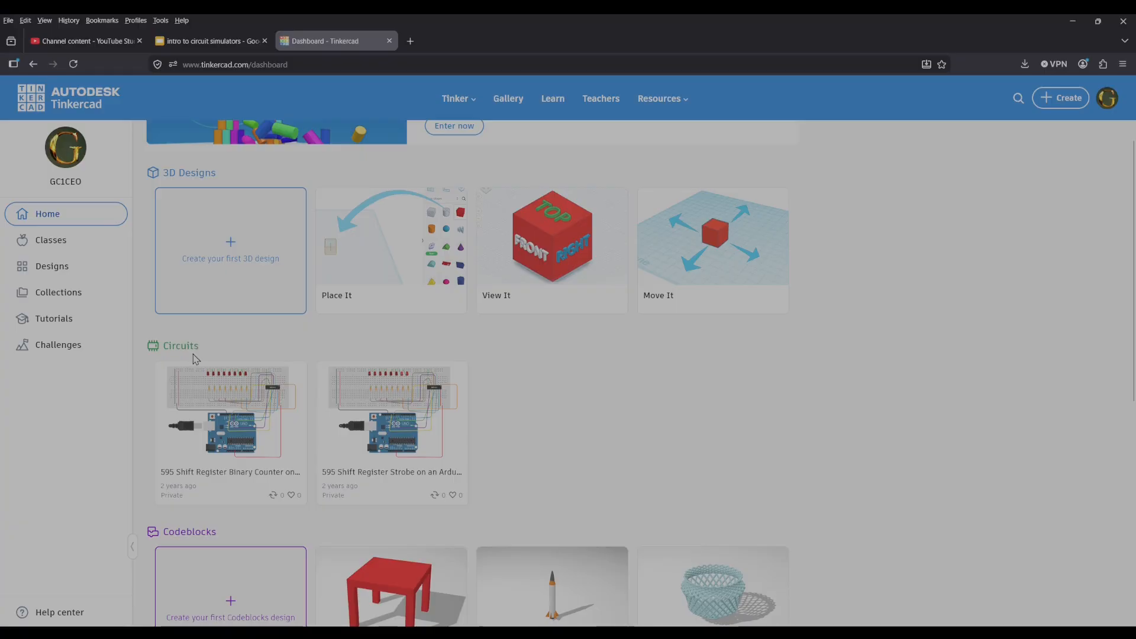
{"action": "scroll", "coordinate": [301, 442], "scroll_direction": "down", "scroll_amount": 3}
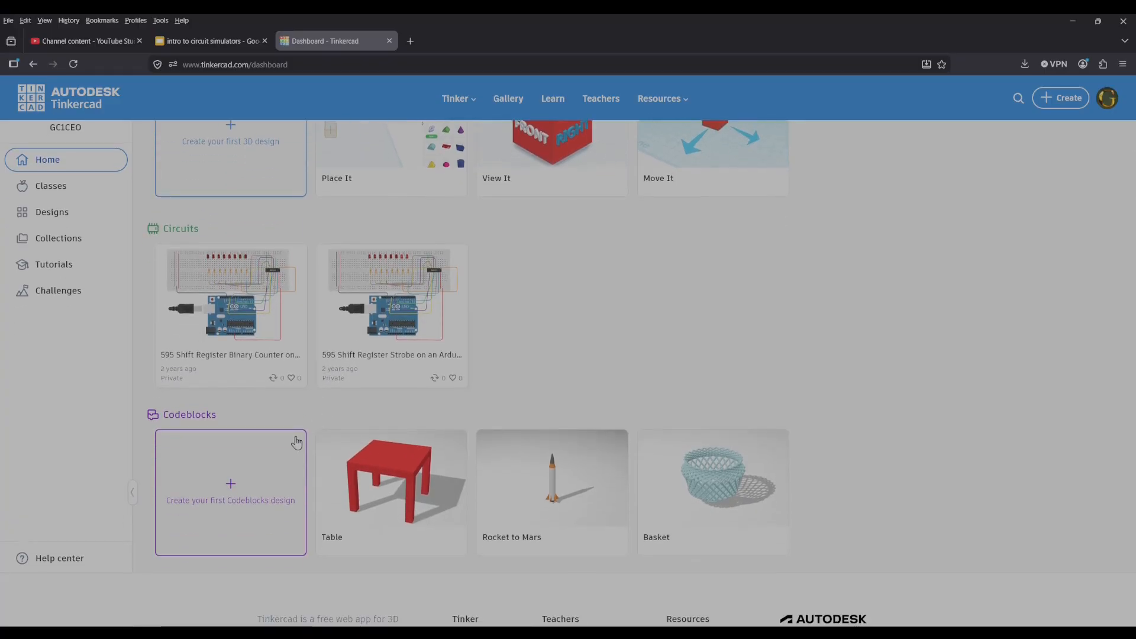
{"action": "scroll", "coordinate": [329, 398], "scroll_direction": "up", "scroll_amount": 3}
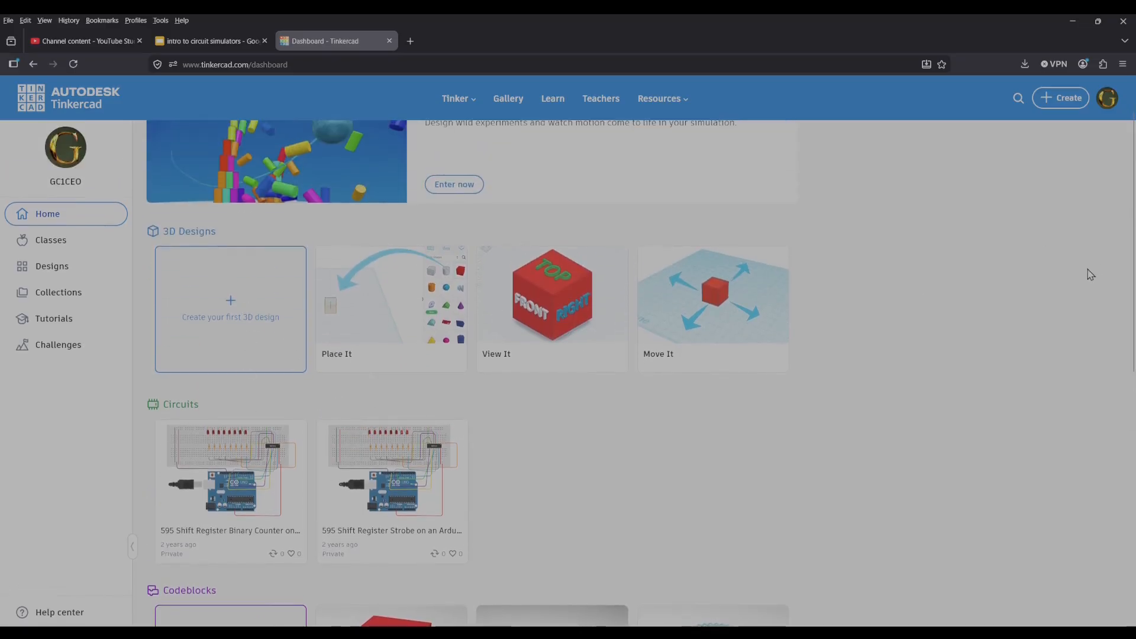
{"action": "left_click", "coordinate": [1060, 97]}
{"action": "left_click", "coordinate": [1033, 161]}
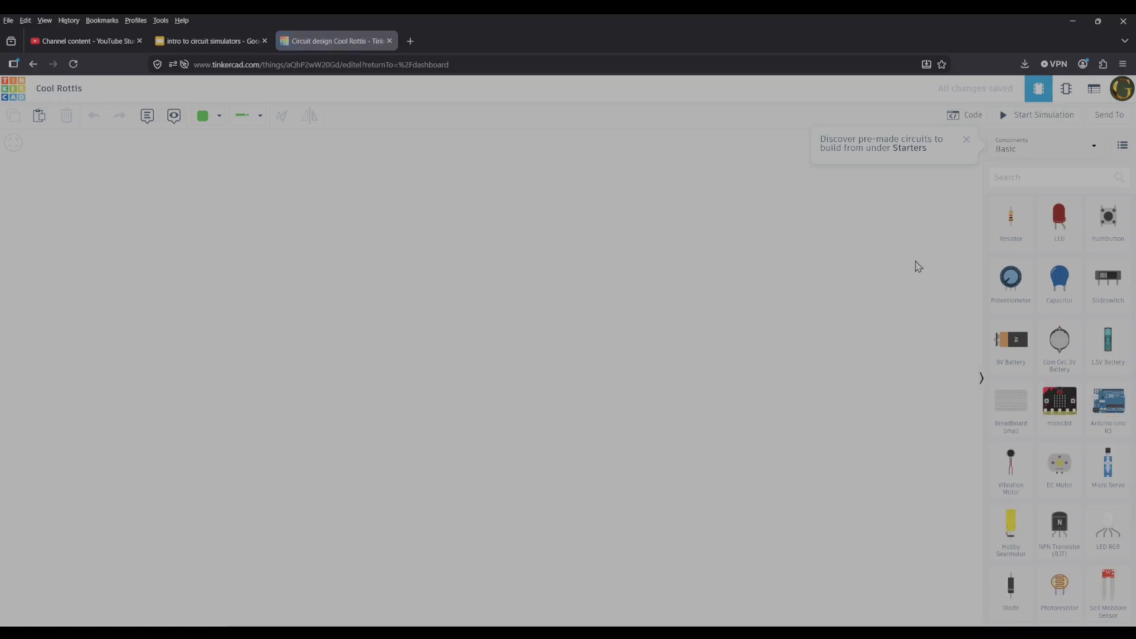
{"action": "left_click", "coordinate": [963, 140]}
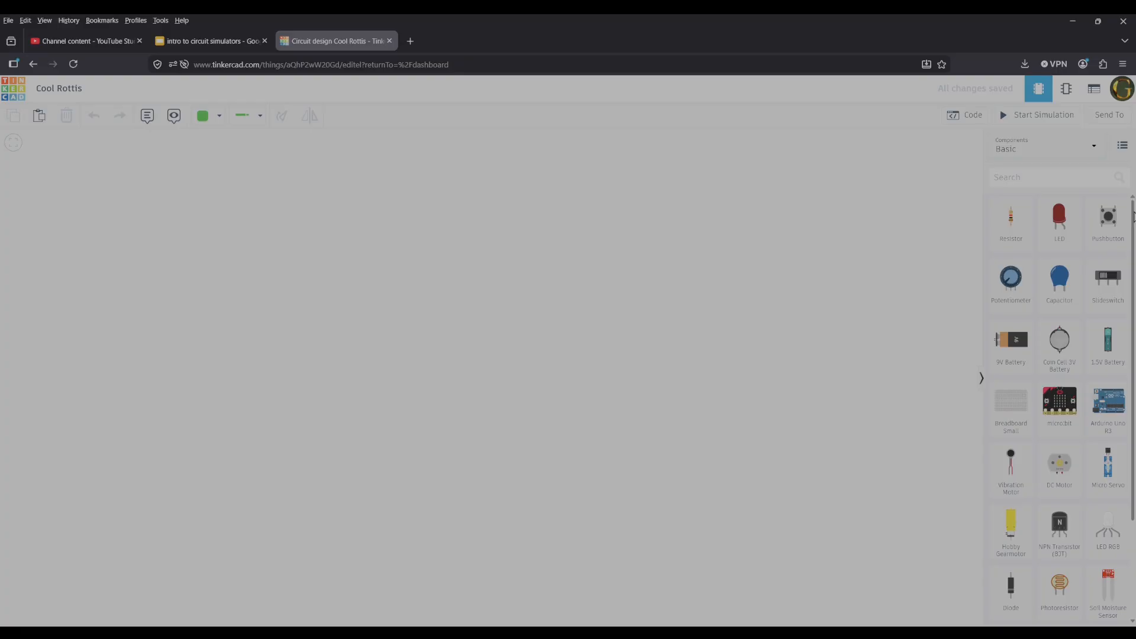
Place a small breadboard in the middle of the empty workspace.
{"action": "scroll", "coordinate": [1134, 216], "scroll_direction": "down", "scroll_amount": 1}
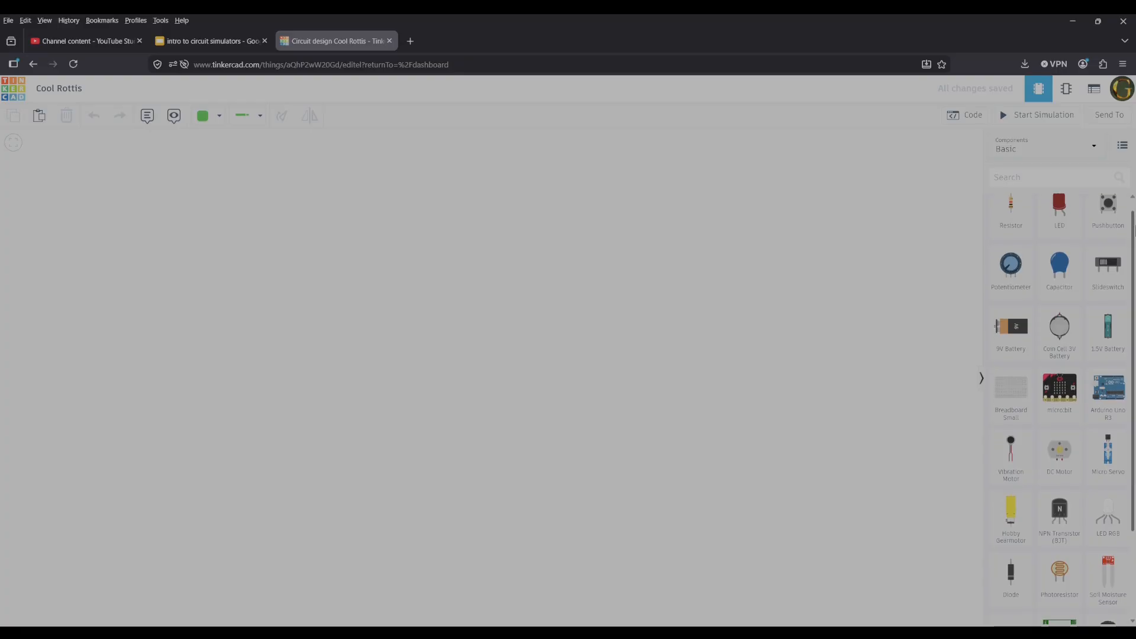
{"action": "left_click", "coordinate": [1024, 395]}
{"action": "left_click_drag", "start_coordinate": [1024, 395], "coordinate": [557, 379]}
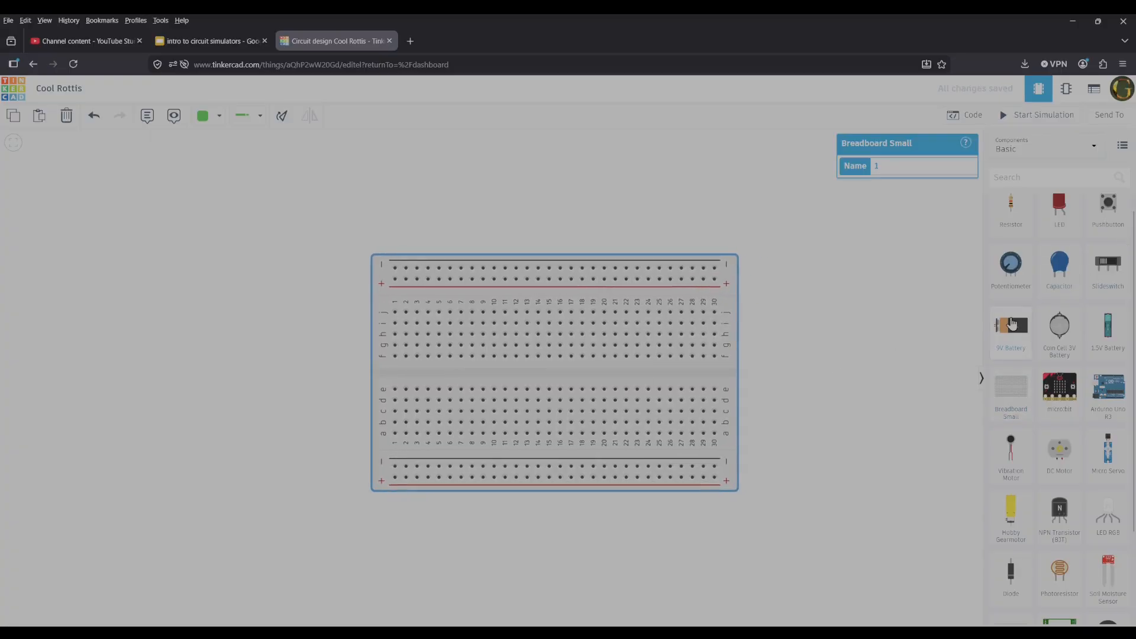
Show all starter circuits in the library and look through the basic, Arduino, micro:bit, assembly and miscellaneous groups.
{"action": "scroll", "coordinate": [1060, 379], "scroll_direction": "down", "scroll_amount": 1}
{"action": "scroll", "coordinate": [1059, 378], "scroll_direction": "up", "scroll_amount": 1}
{"action": "mouse_move", "coordinate": [1135, 253]}
{"action": "left_mouse_down"}
{"action": "mouse_move", "coordinate": [1135, 345]}
{"action": "mouse_move", "coordinate": [1135, 249]}
{"action": "left_mouse_up"}
{"action": "left_click", "coordinate": [1033, 149]}
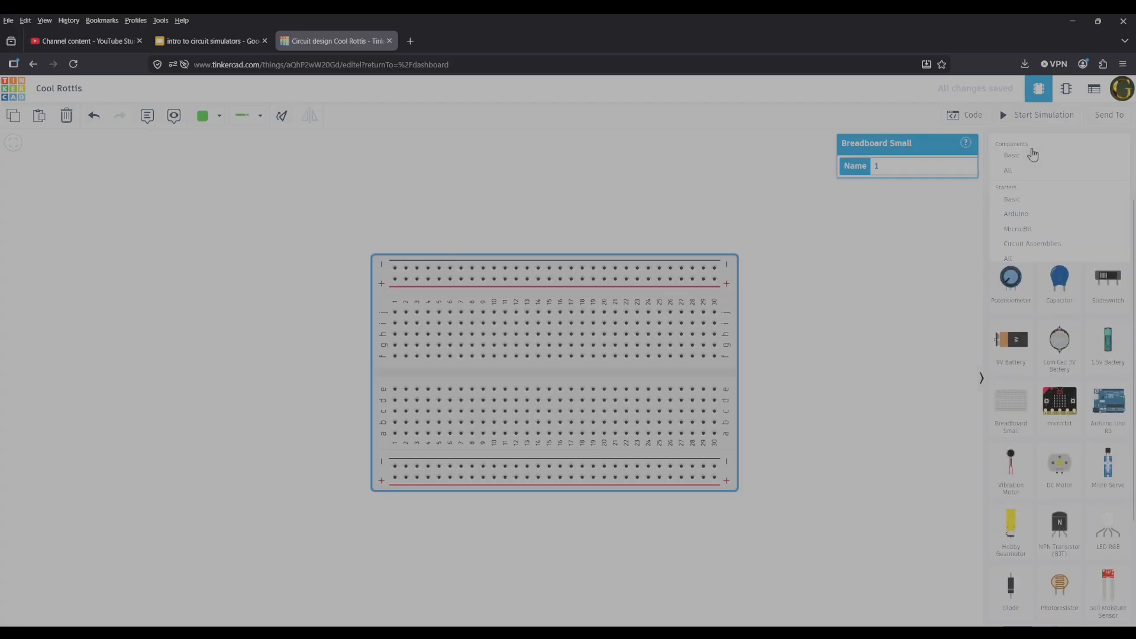
{"action": "left_click", "coordinate": [1030, 260]}
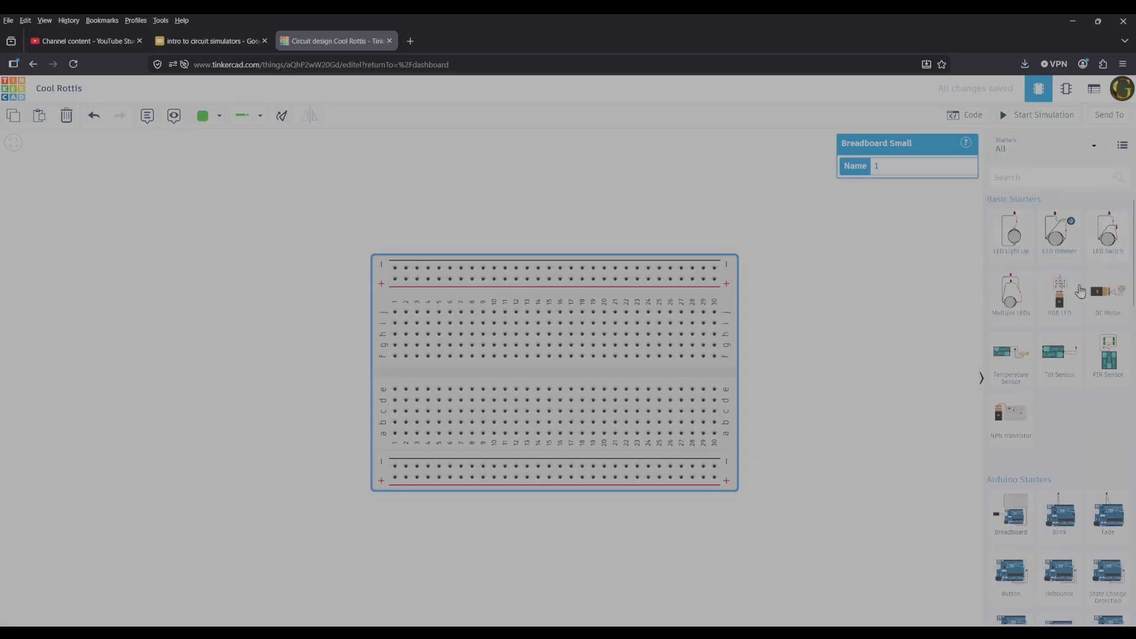
{"action": "scroll", "coordinate": [1078, 286], "scroll_direction": "down", "scroll_amount": 15}
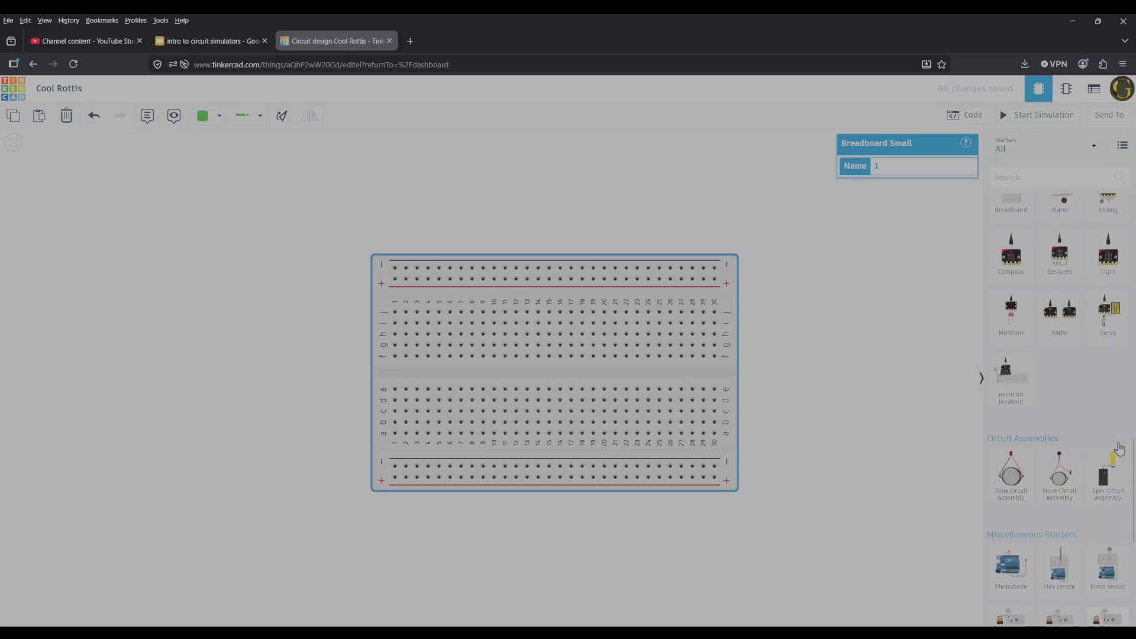
{"action": "scroll", "coordinate": [1003, 491], "scroll_direction": "down", "scroll_amount": 2}
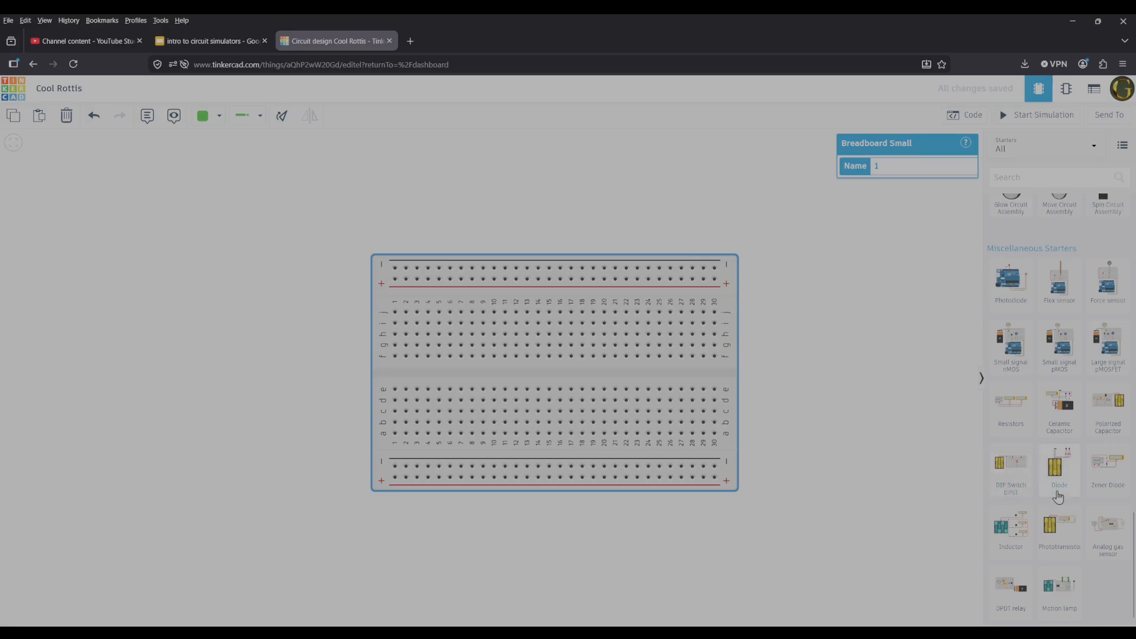
{"action": "scroll", "coordinate": [1094, 520], "scroll_direction": "down", "scroll_amount": 10}
{"action": "scroll", "coordinate": [1094, 521], "scroll_direction": "up", "scroll_amount": 20}
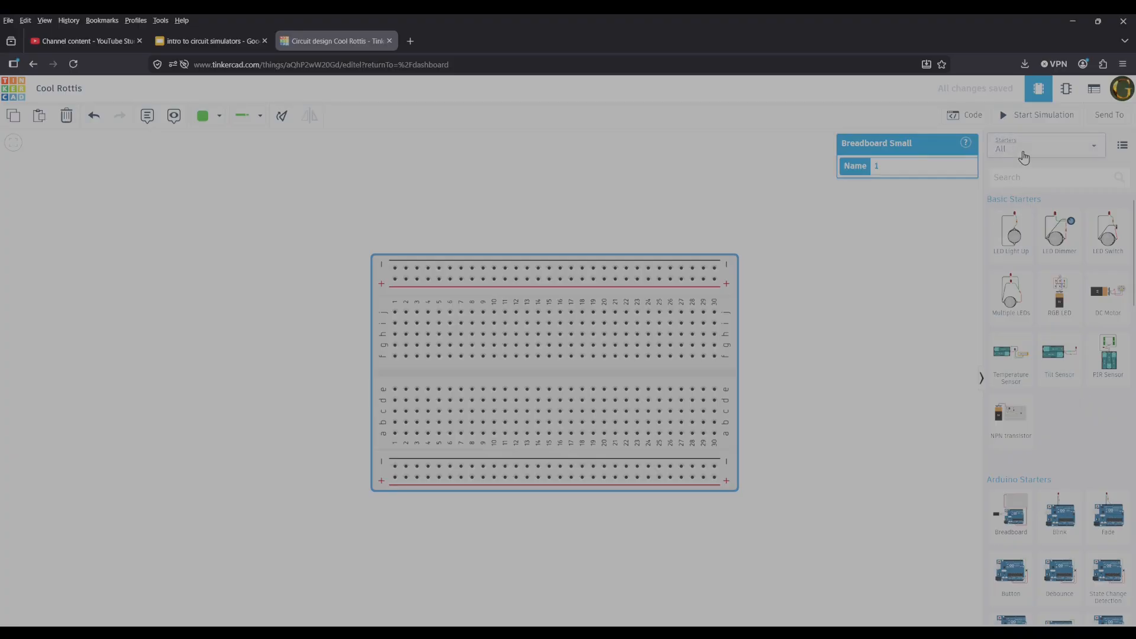
Search the component library for "battery" and place a 9V battery beside the breadboard's column 1 end.
{"action": "left_click", "coordinate": [1021, 174]}
{"action": "type", "text": "battery"}
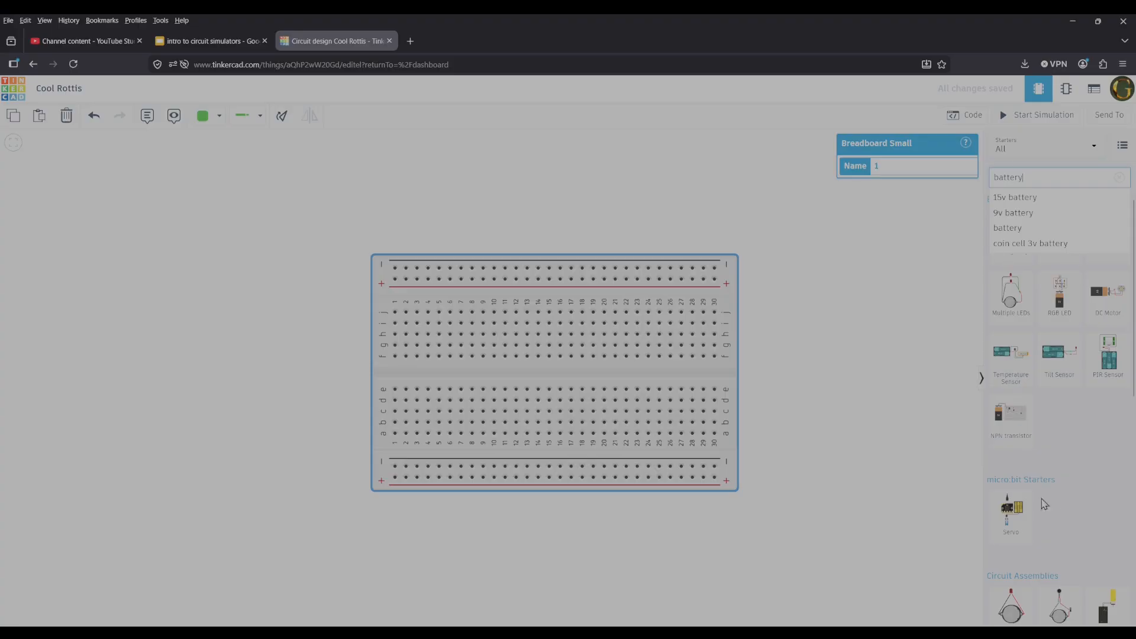
{"action": "scroll", "coordinate": [1041, 501], "scroll_direction": "down", "scroll_amount": 5}
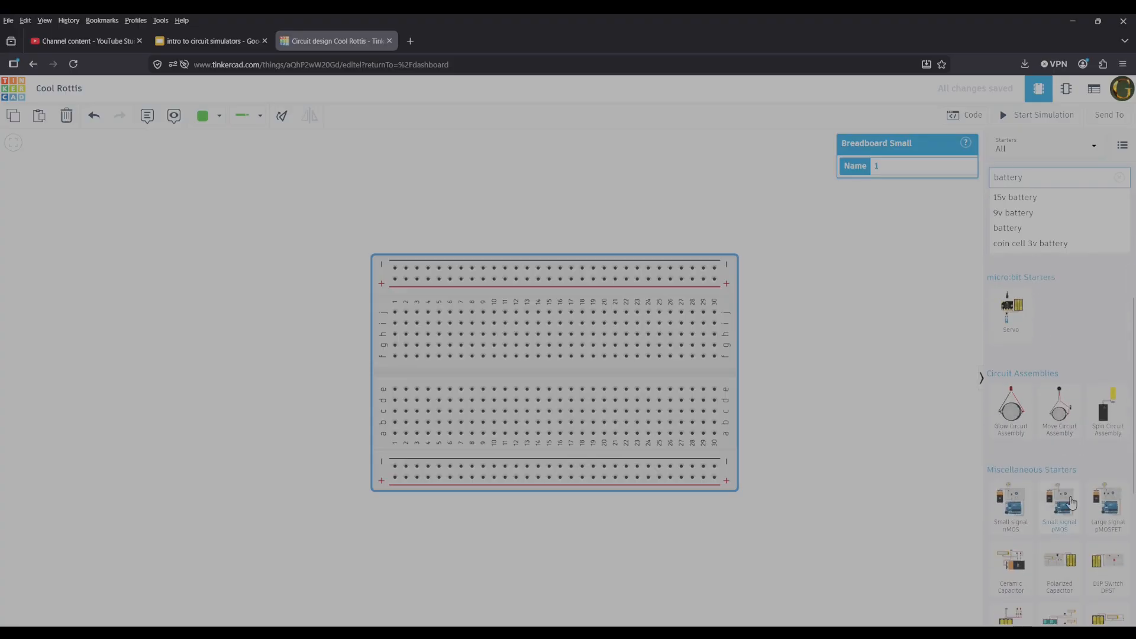
{"action": "left_click", "coordinate": [899, 424]}
{"action": "scroll", "coordinate": [1065, 409], "scroll_direction": "down", "scroll_amount": 4}
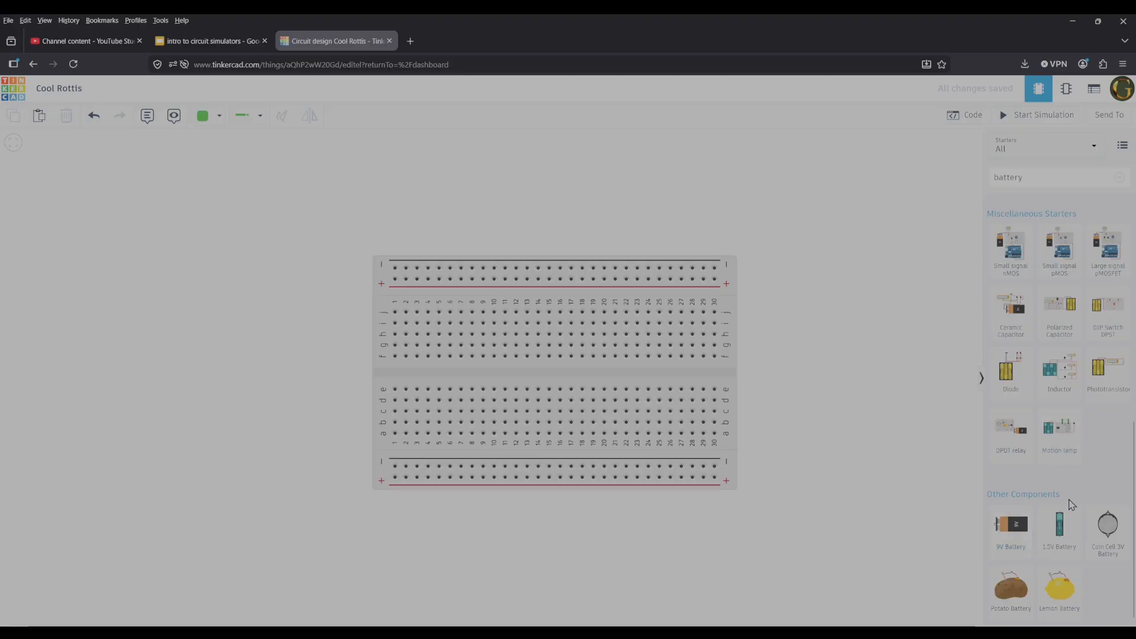
{"action": "left_click_drag", "start_coordinate": [1026, 525], "coordinate": [318, 346]}
Wire the battery's positive terminal to the breadboard's upper + rail and its negative terminal to the lower − rail.
{"action": "left_click", "coordinate": [318, 347]}
{"action": "left_click", "coordinate": [395, 279]}
{"action": "left_click", "coordinate": [317, 355]}
{"action": "left_click", "coordinate": [396, 268]}
{"action": "left_click_drag", "start_coordinate": [396, 268], "coordinate": [395, 465]}
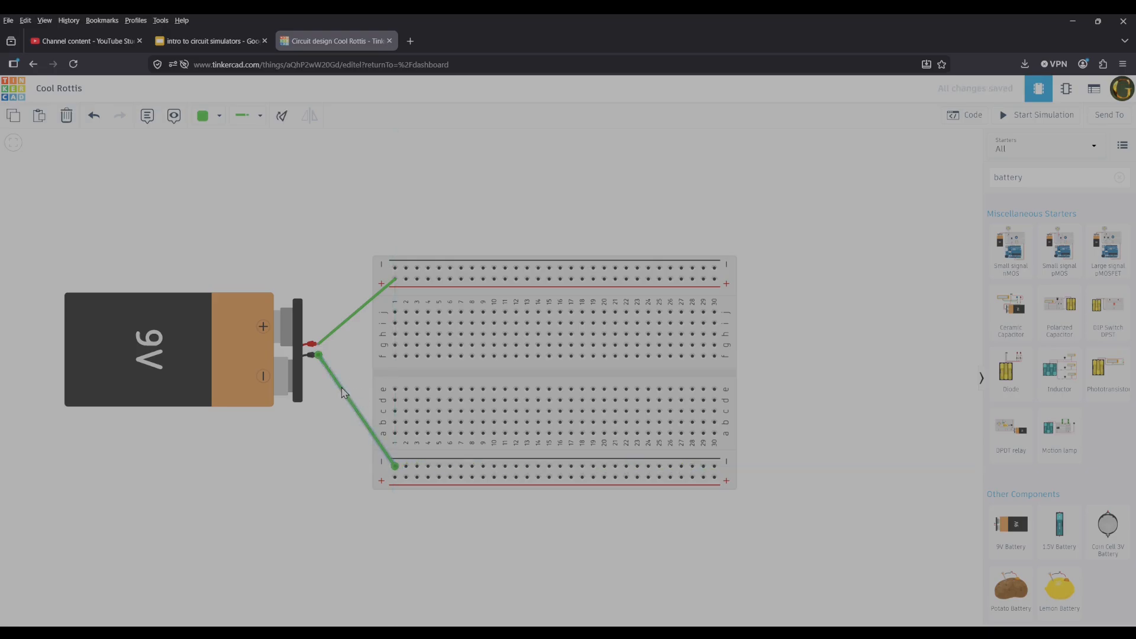
Colour the battery's negative wire red and its positive wire black.
{"action": "left_click", "coordinate": [218, 116]}
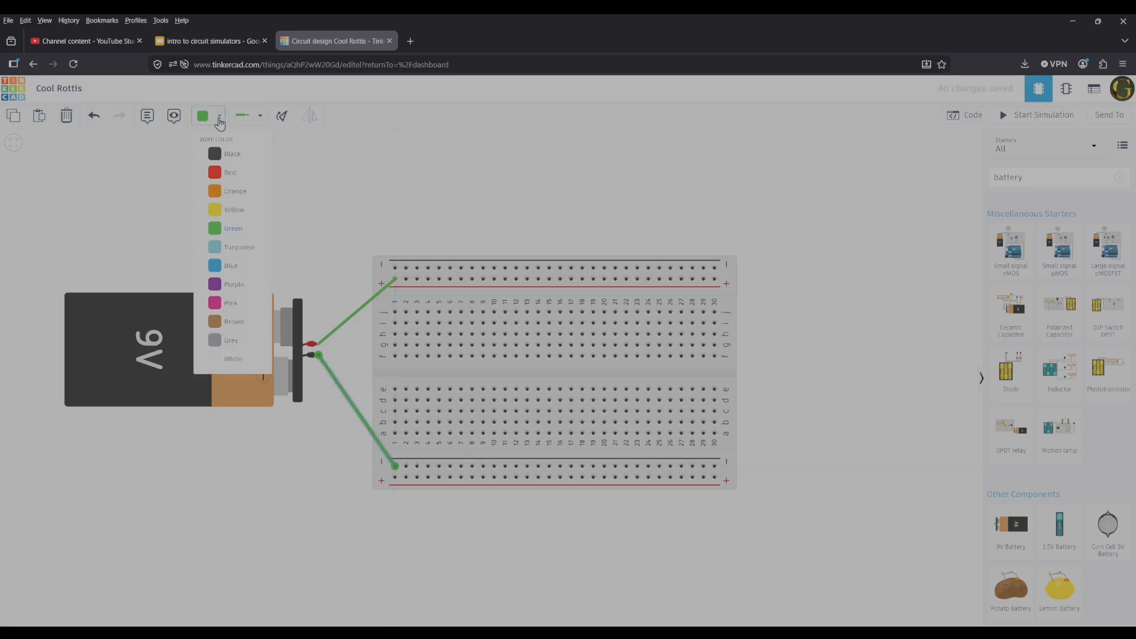
{"action": "left_click", "coordinate": [231, 170]}
{"action": "left_click", "coordinate": [335, 335]}
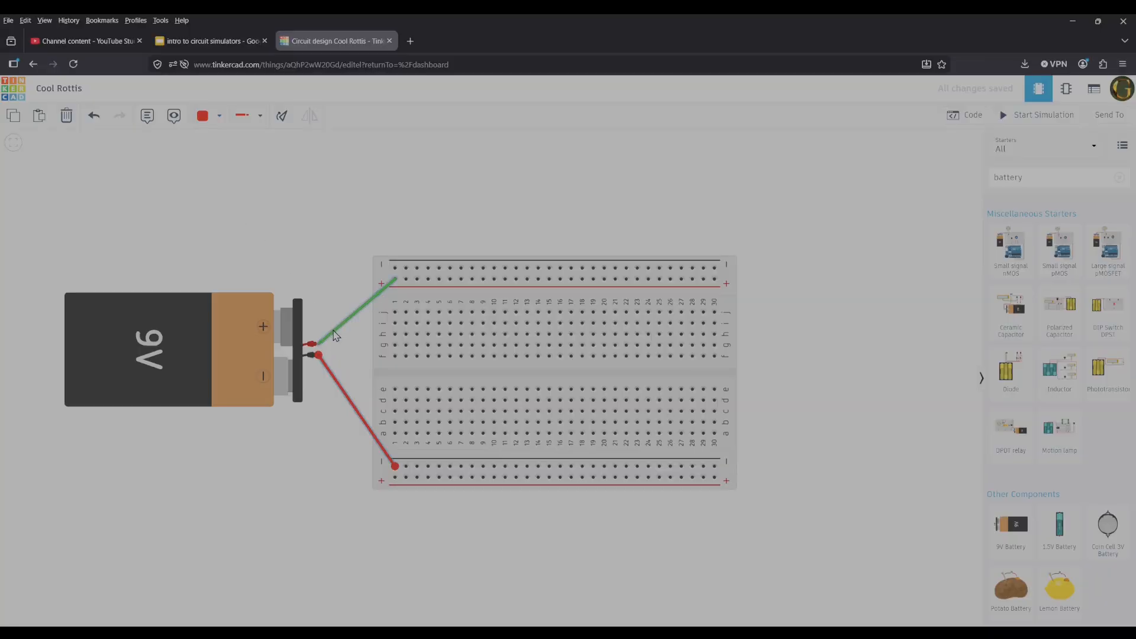
{"action": "left_click", "coordinate": [204, 118]}
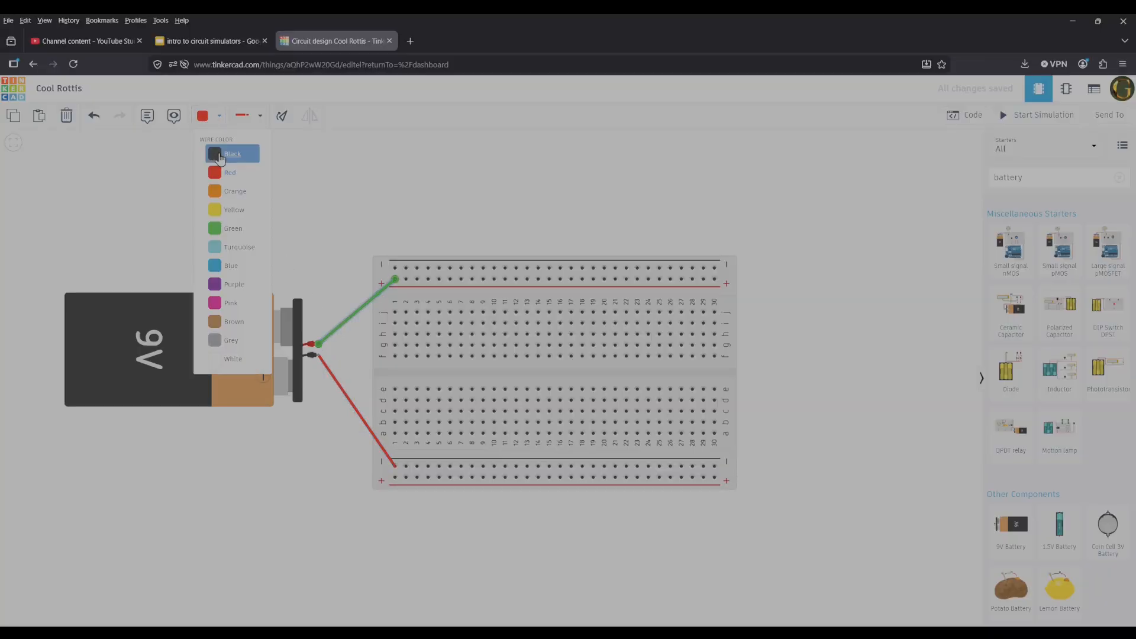
{"action": "left_click", "coordinate": [217, 155]}
Colour the battery's positive wire red and its negative wire black.
{"action": "left_click", "coordinate": [218, 116]}
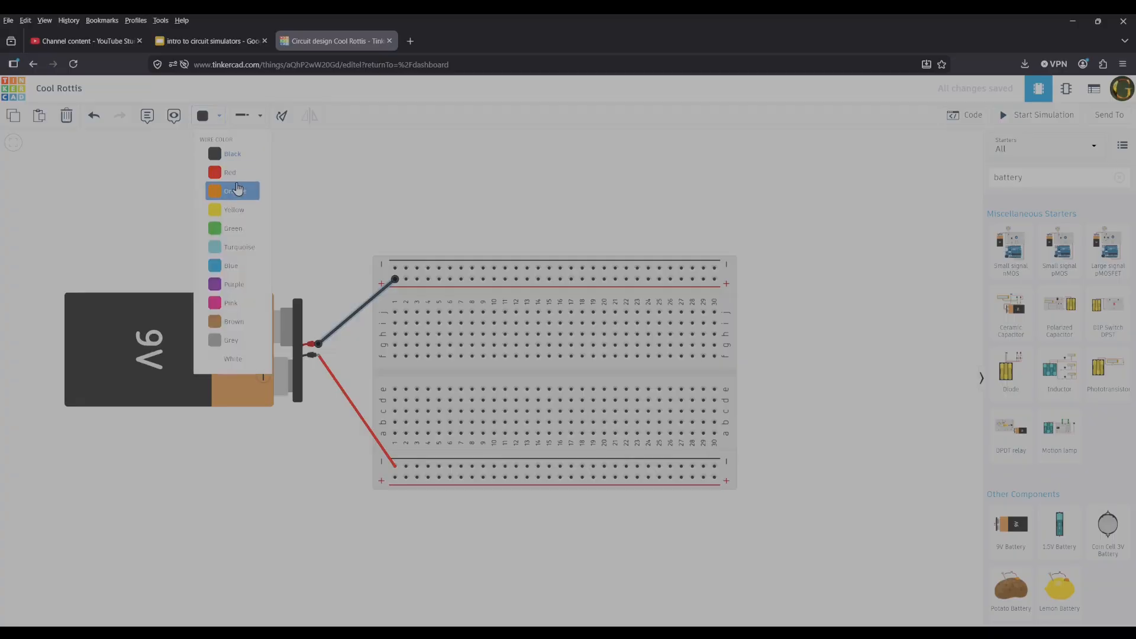
{"action": "left_click", "coordinate": [231, 171]}
{"action": "left_click", "coordinate": [337, 385]}
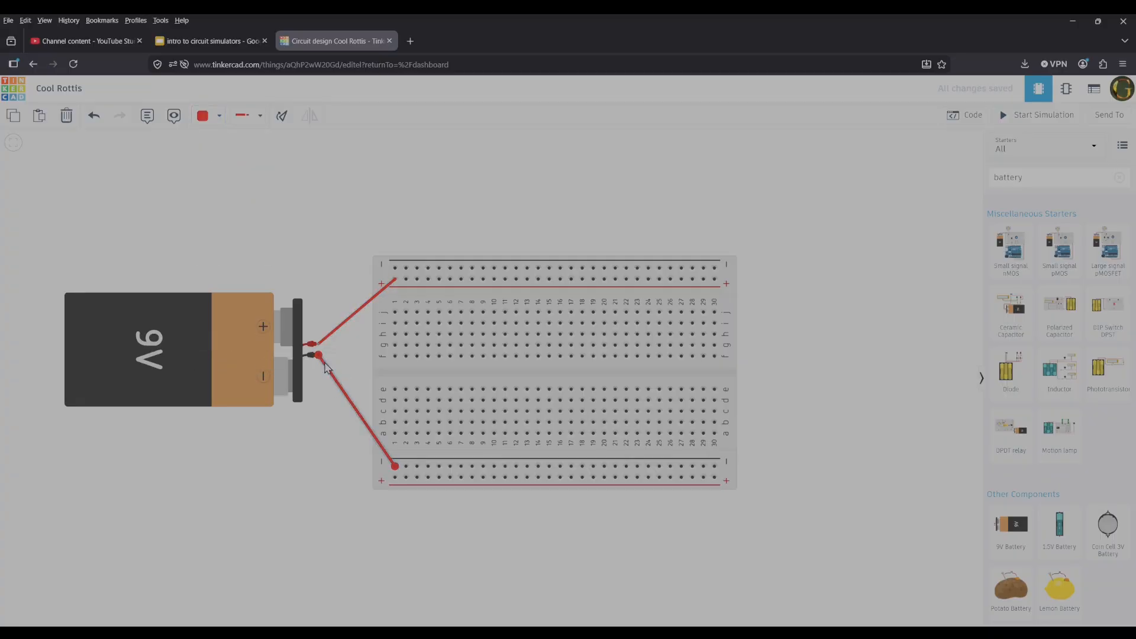
{"action": "left_click", "coordinate": [214, 127]}
{"action": "left_click", "coordinate": [217, 151]}
{"action": "left_click", "coordinate": [357, 194]}
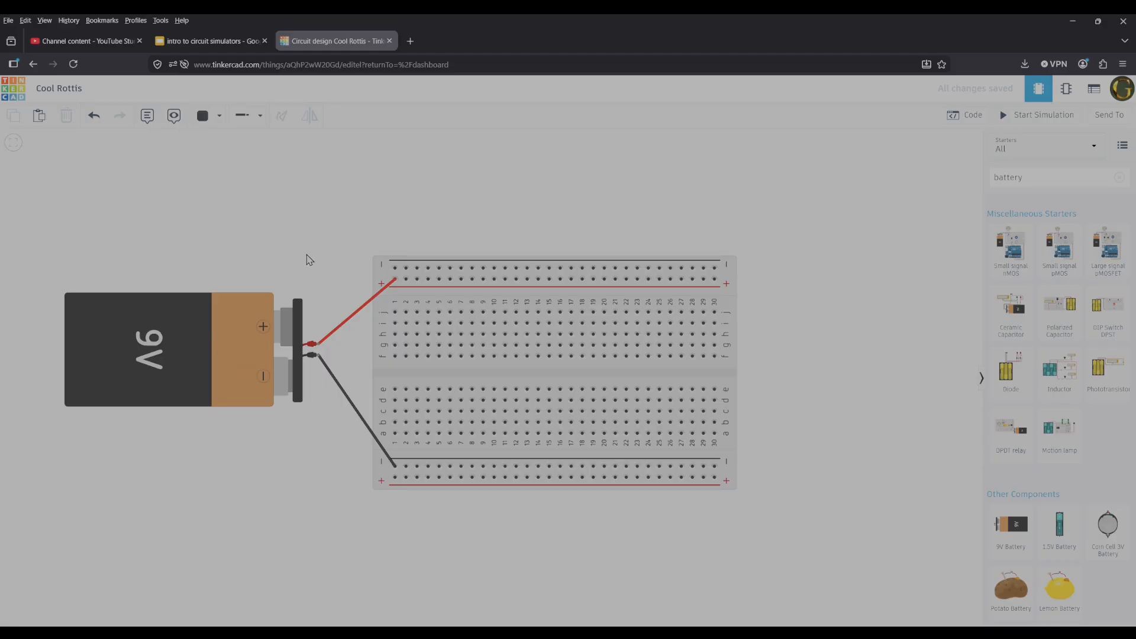
Search the component library for "multi" and place a multimeter above the battery and breadboard.
{"action": "scroll", "coordinate": [331, 246], "scroll_direction": "down", "scroll_amount": 1}
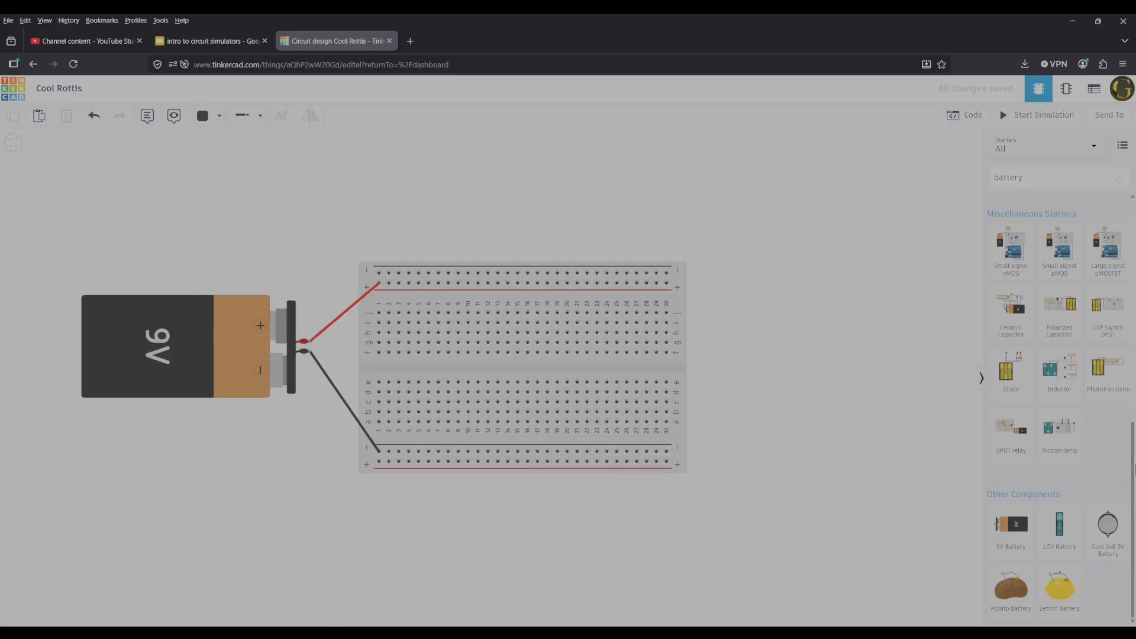
{"action": "scroll", "coordinate": [1085, 490], "scroll_direction": "up", "scroll_amount": 10}
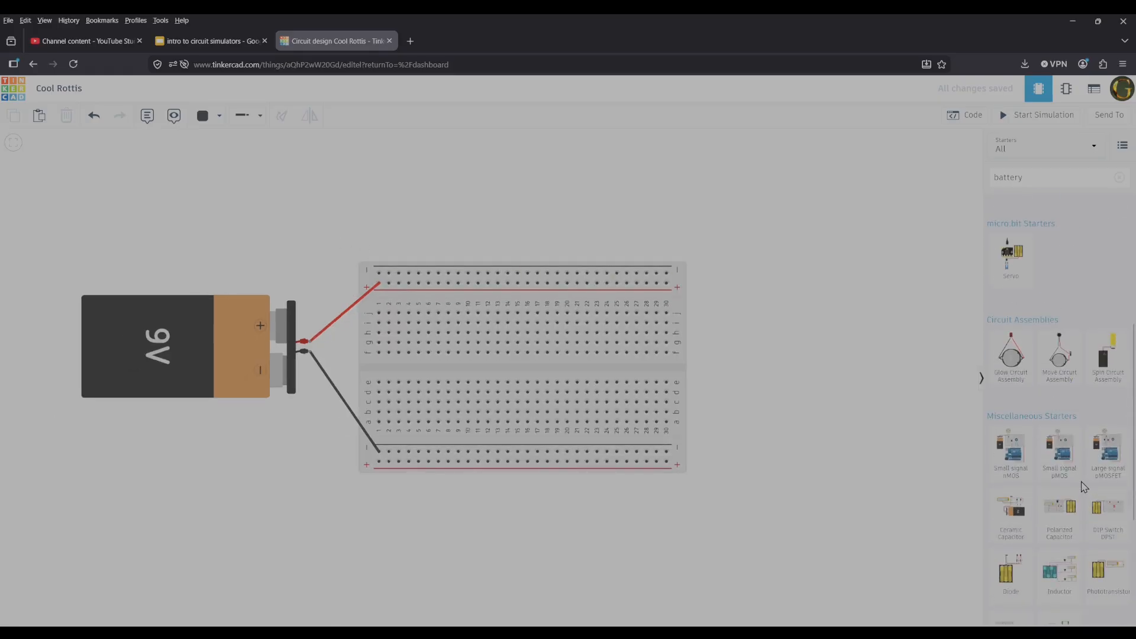
{"action": "mouse_move", "coordinate": [1135, 236]}
{"action": "left_mouse_down"}
{"action": "mouse_move", "coordinate": [1135, 250]}
{"action": "mouse_move", "coordinate": [1135, 239]}
{"action": "left_mouse_up"}
{"action": "left_click_drag", "start_coordinate": [1036, 176], "coordinate": [938, 172]}
{"action": "type", "text": "multi"}
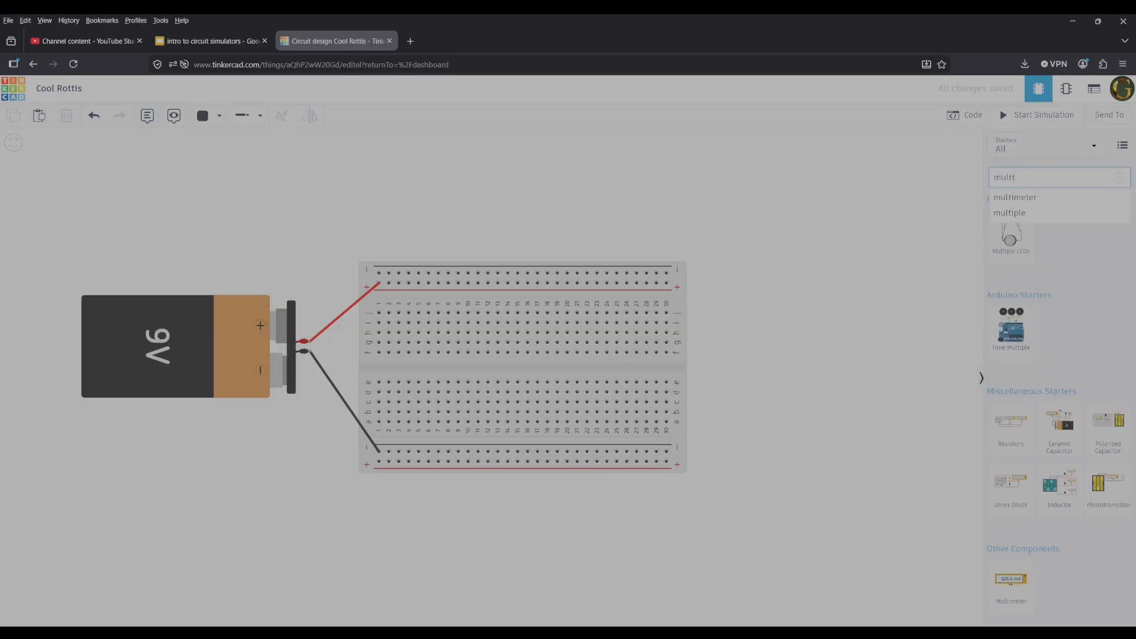
{"action": "left_click_drag", "start_coordinate": [1011, 579], "coordinate": [371, 204]}
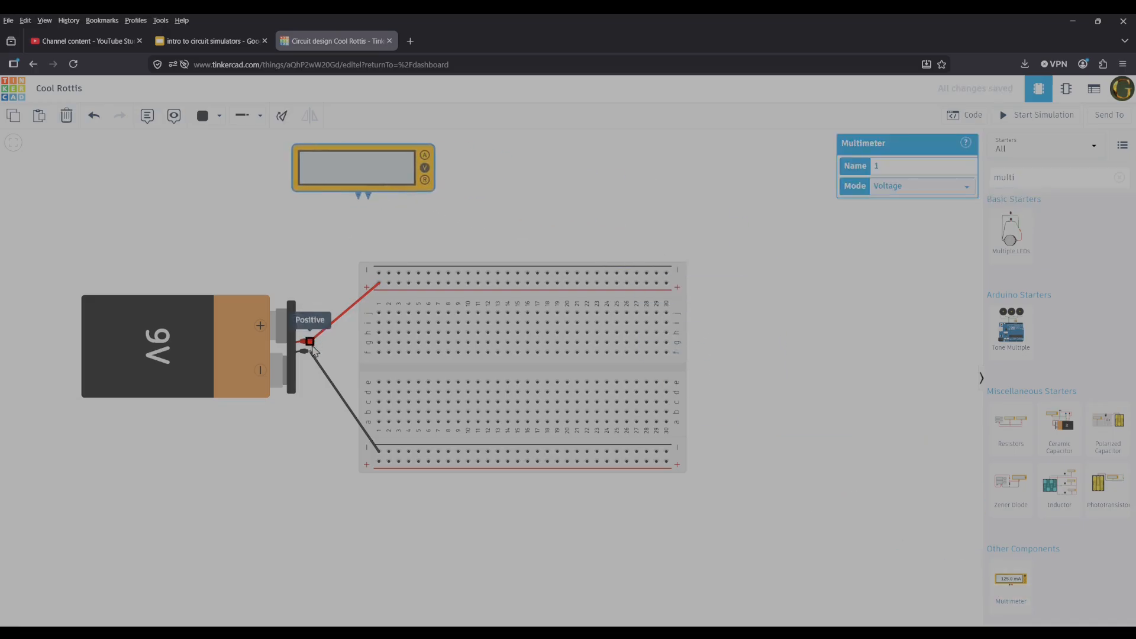
Wire the breadboard's upper + rail to the multimeter's positive lead and the lower − rail to its negative lead.
{"action": "left_click", "coordinate": [310, 342]}
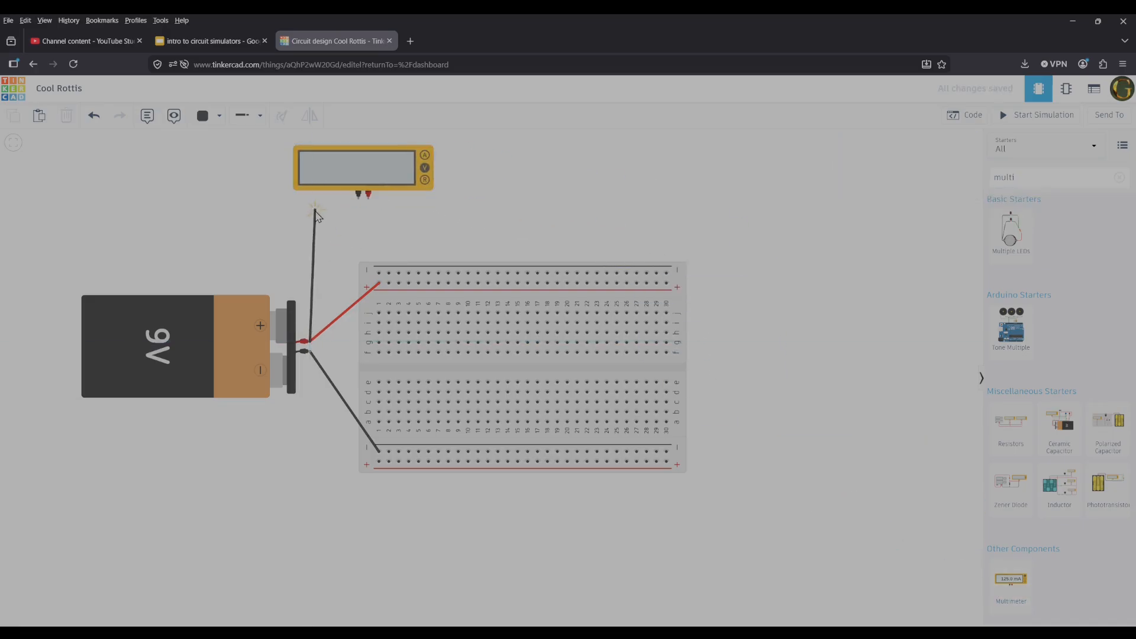
{"action": "left_click", "coordinate": [389, 283]}
{"action": "left_click", "coordinate": [389, 283]}
{"action": "left_click", "coordinate": [368, 195]}
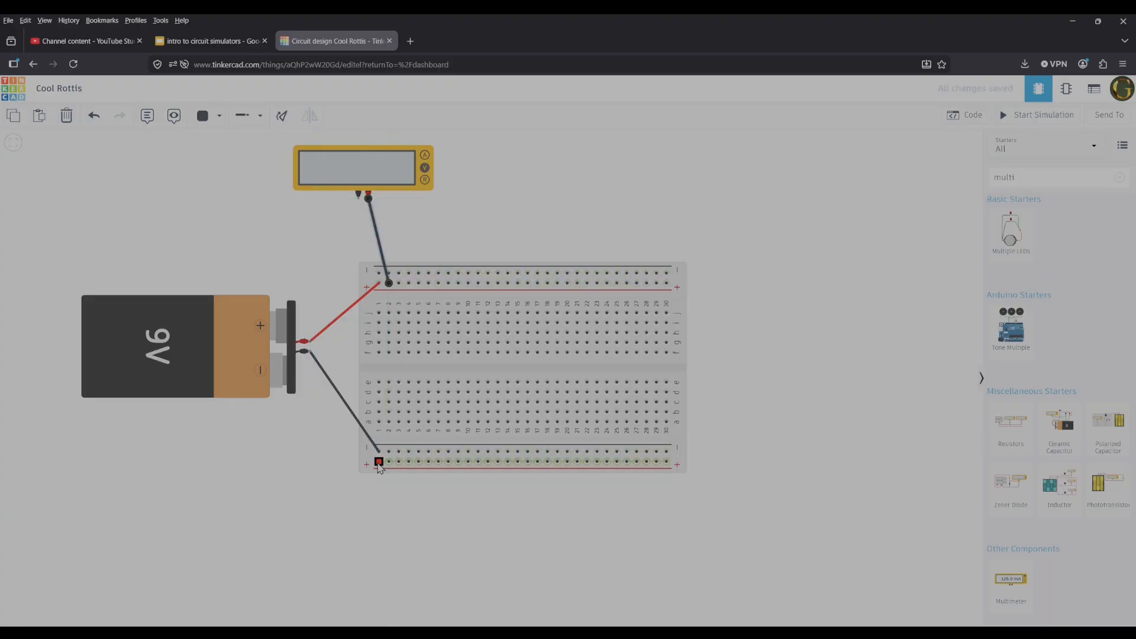
{"action": "left_click", "coordinate": [389, 452]}
{"action": "left_click", "coordinate": [359, 197]}
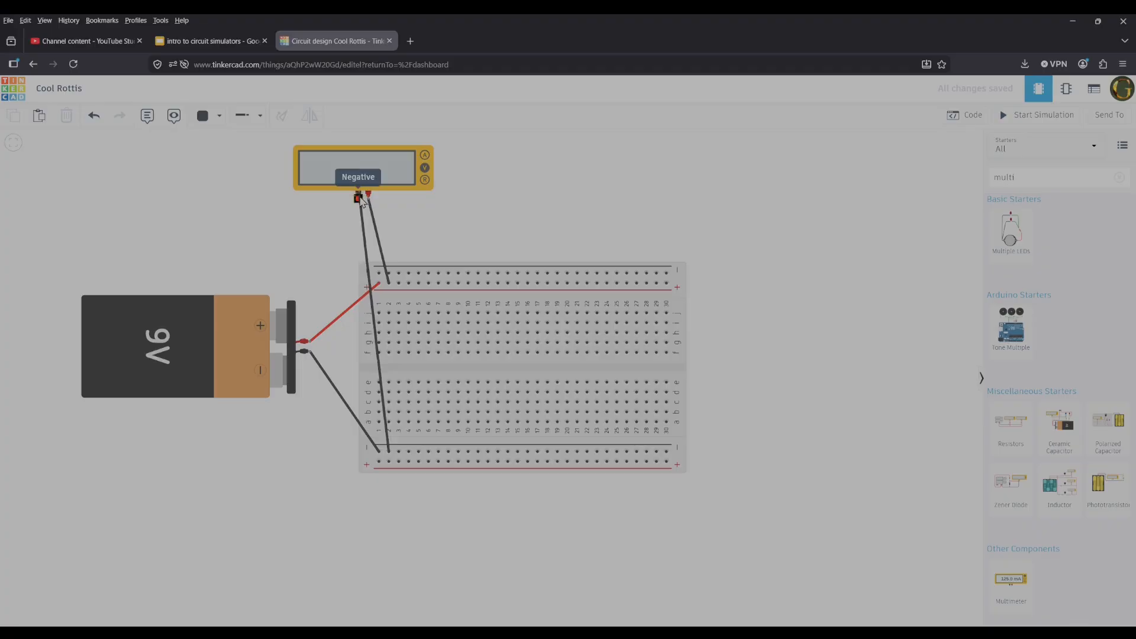
Simulate the circuit to measure the voltage across the rails, stop the simulation and delete the multimeter.
{"action": "left_click", "coordinate": [427, 160]}
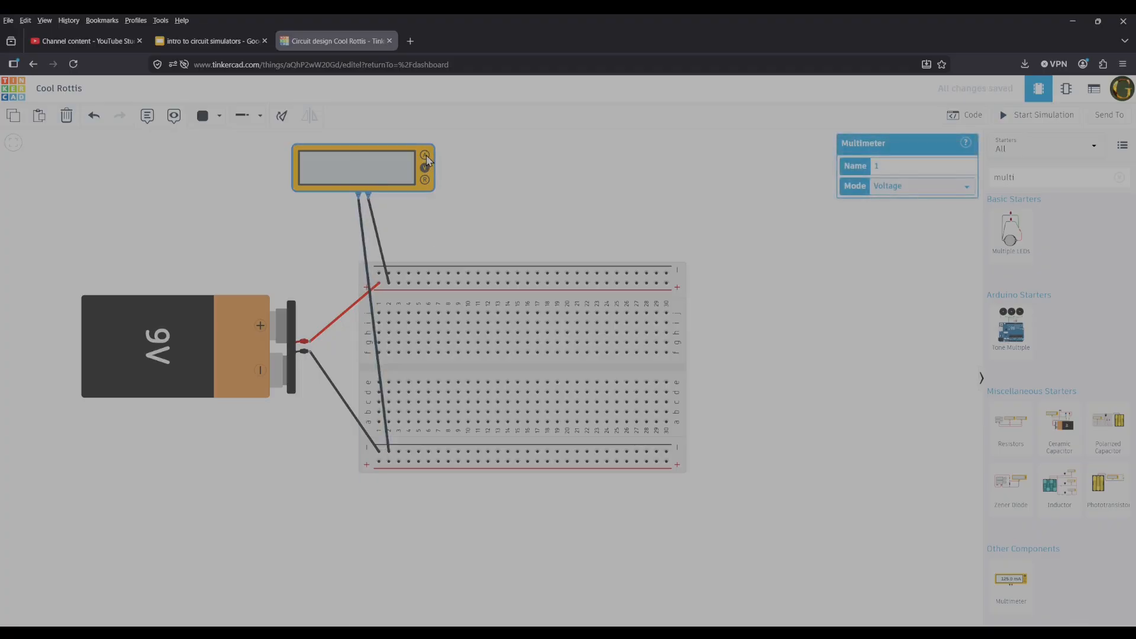
{"action": "left_click", "coordinate": [1068, 115]}
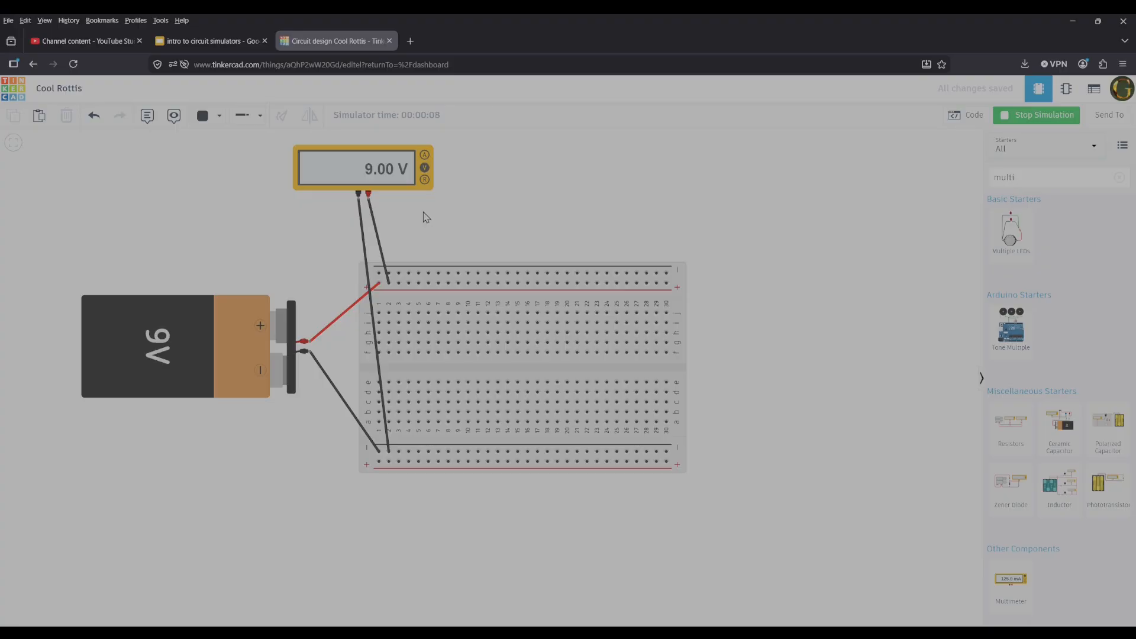
{"action": "left_click", "coordinate": [1043, 116]}
{"action": "left_click", "coordinate": [322, 170]}
{"action": "key", "text": "Delete"}
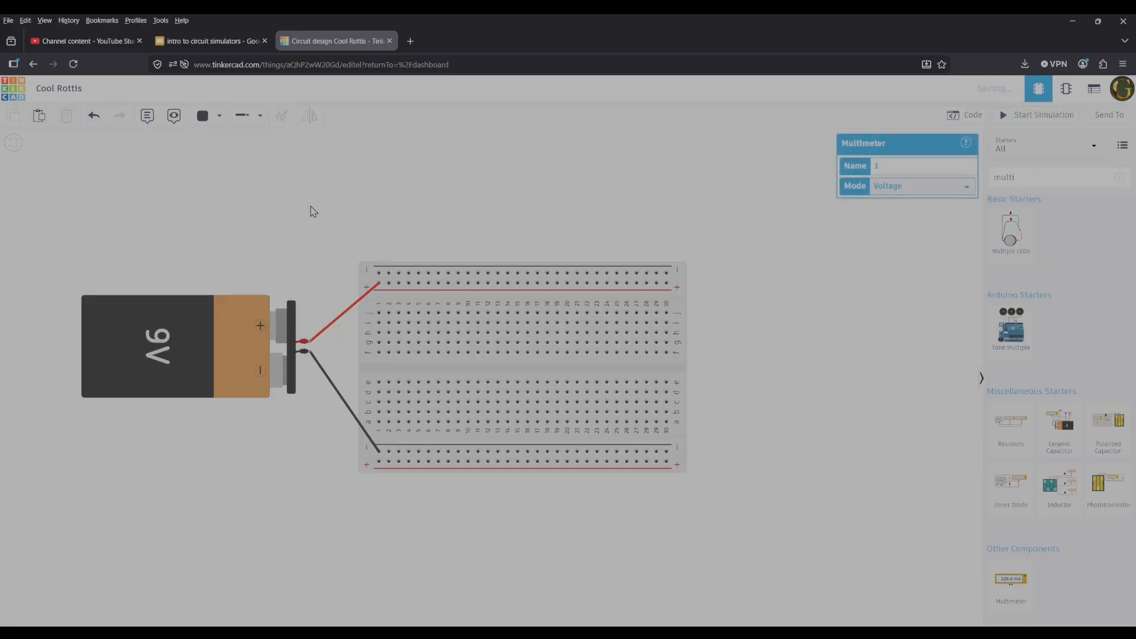
Search the component library for "resistor" and place a resistor from the breadboard's upper + rail into column 2.
{"action": "left_click", "coordinate": [1000, 177]}
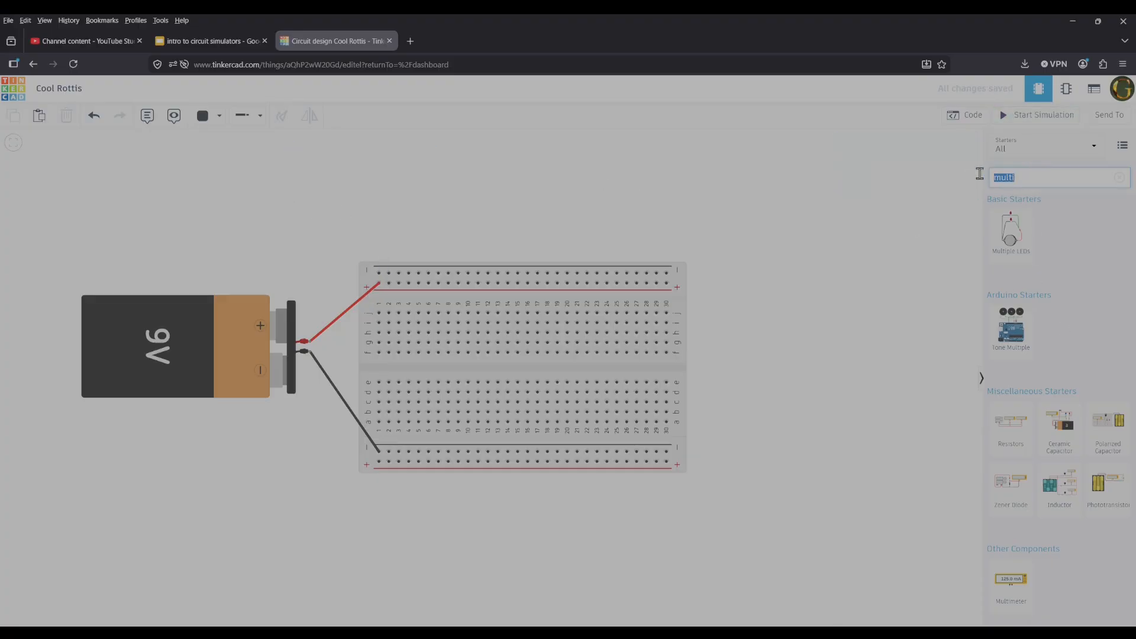
{"action": "type", "text": "resistor"}
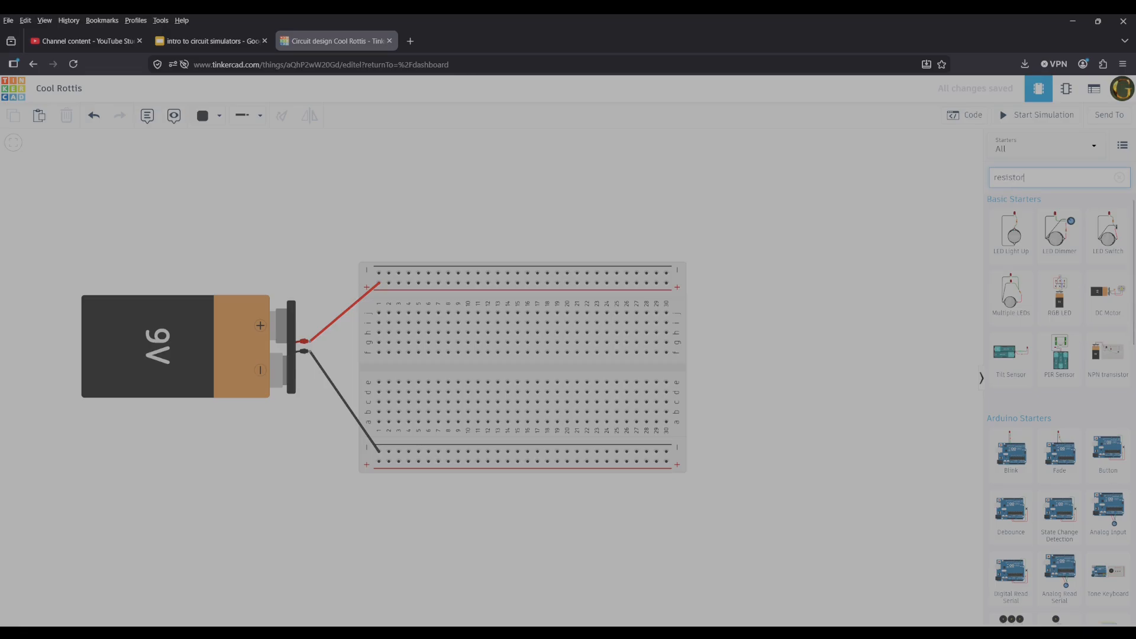
{"action": "scroll", "coordinate": [1059, 385], "scroll_direction": "down", "scroll_amount": 10}
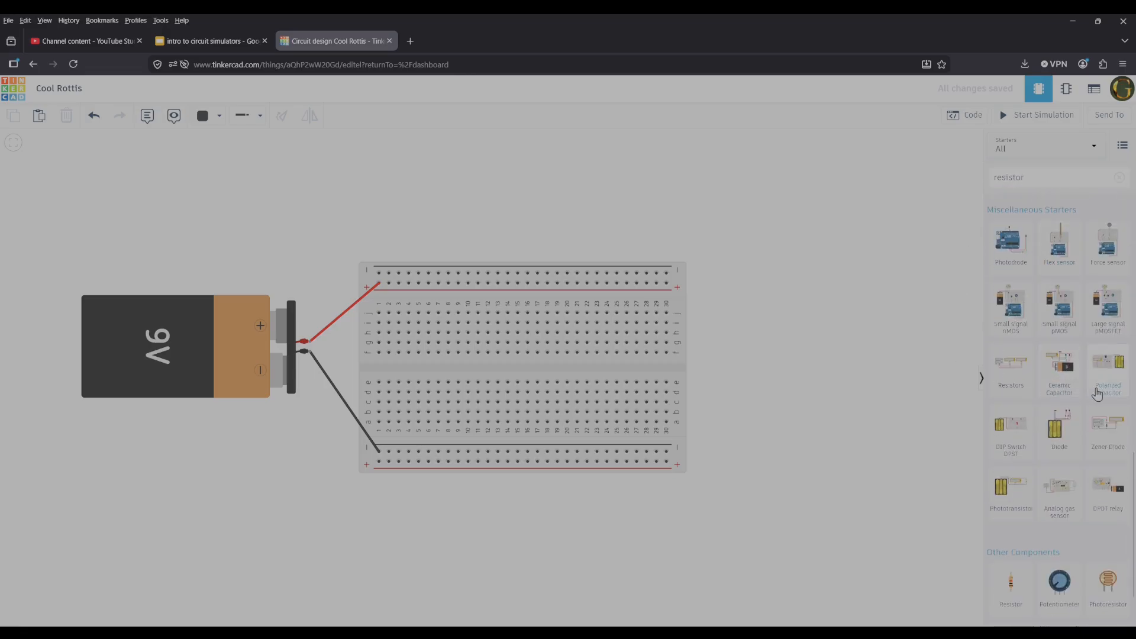
{"action": "left_click_drag", "start_coordinate": [1012, 372], "coordinate": [925, 393]}
{"action": "scroll", "coordinate": [1033, 568], "scroll_direction": "down", "scroll_amount": 1}
{"action": "left_click_drag", "start_coordinate": [1024, 558], "coordinate": [396, 307]}
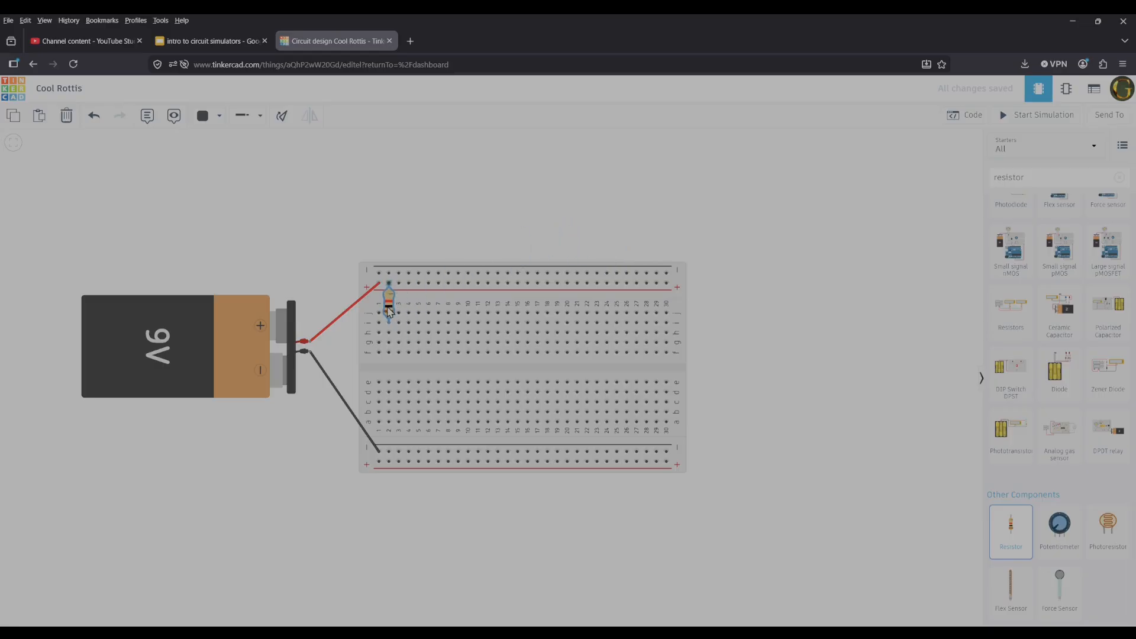
{"action": "left_click", "coordinate": [390, 311]}
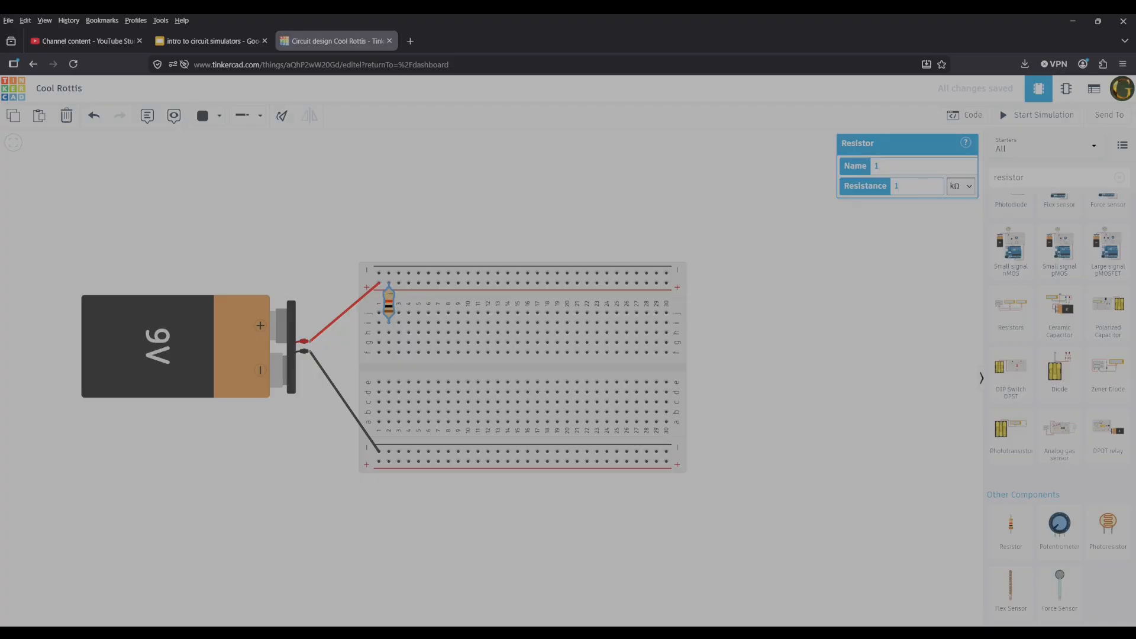
{"action": "left_click", "coordinate": [875, 278]}
Search the component library for "led" and place a red LED above the breadboard.
{"action": "left_click_drag", "start_coordinate": [791, 298], "coordinate": [884, 315]}
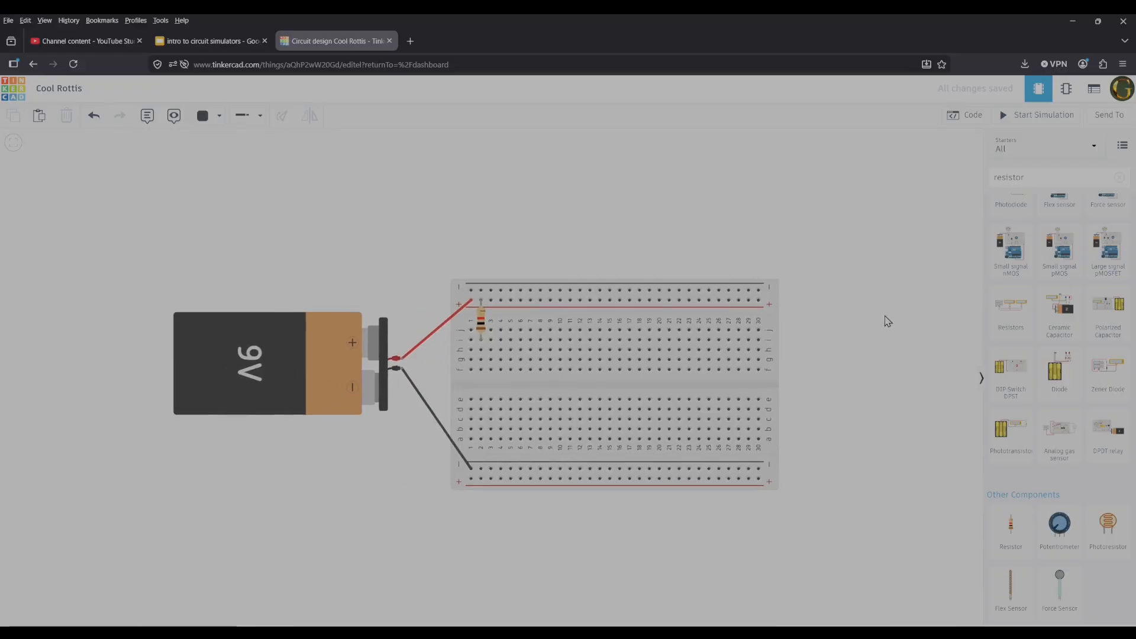
{"action": "scroll", "coordinate": [883, 315], "scroll_direction": "up", "scroll_amount": 2}
{"action": "double_click", "coordinate": [1009, 178]}
{"action": "type", "text": "led"}
{"action": "key", "text": "Return"}
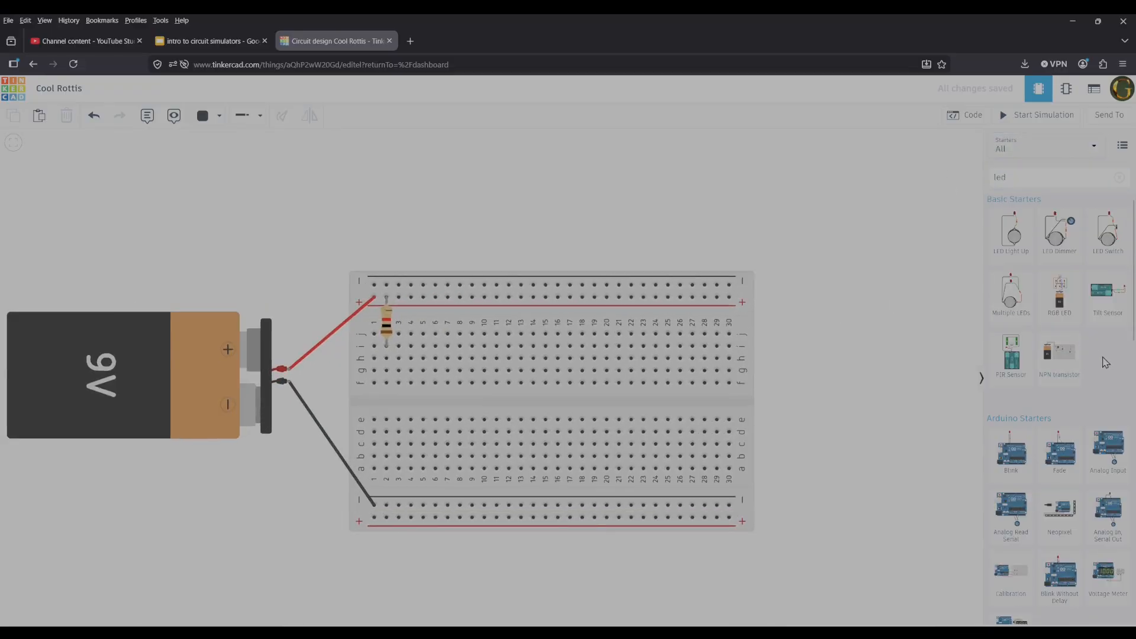
{"action": "scroll", "coordinate": [1105, 362], "scroll_direction": "down", "scroll_amount": 10}
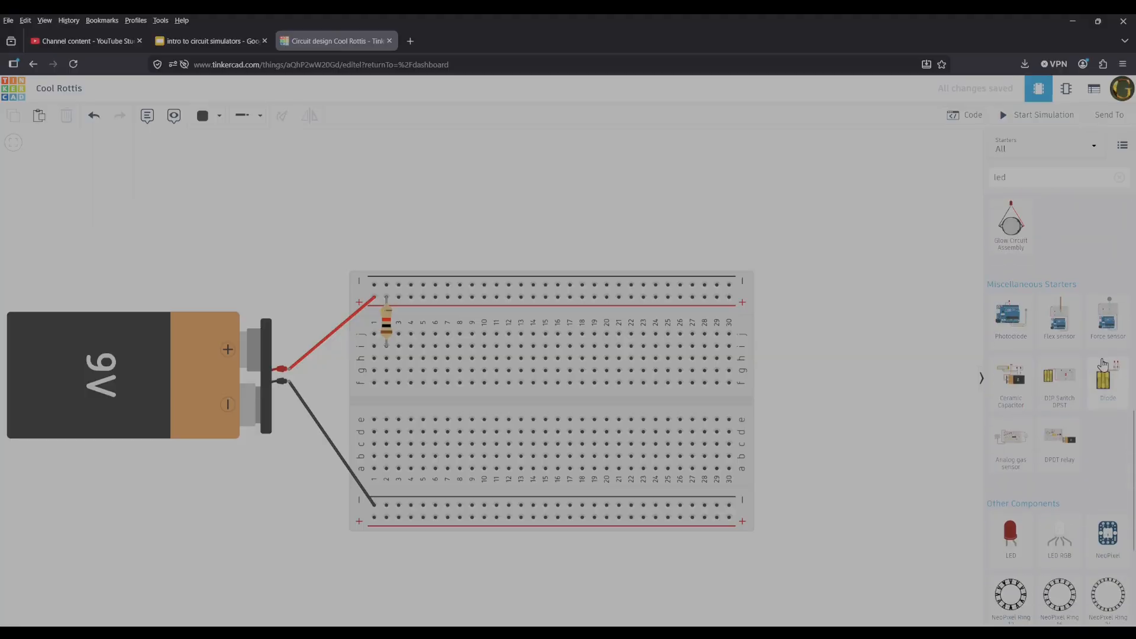
{"action": "scroll", "coordinate": [1104, 363], "scroll_direction": "down", "scroll_amount": 3}
{"action": "left_click_drag", "start_coordinate": [1011, 343], "coordinate": [543, 244]}
Mirror the LED and seat its legs in row f at columns 2 and 3, below the resistor.
{"action": "key", "text": "r"}
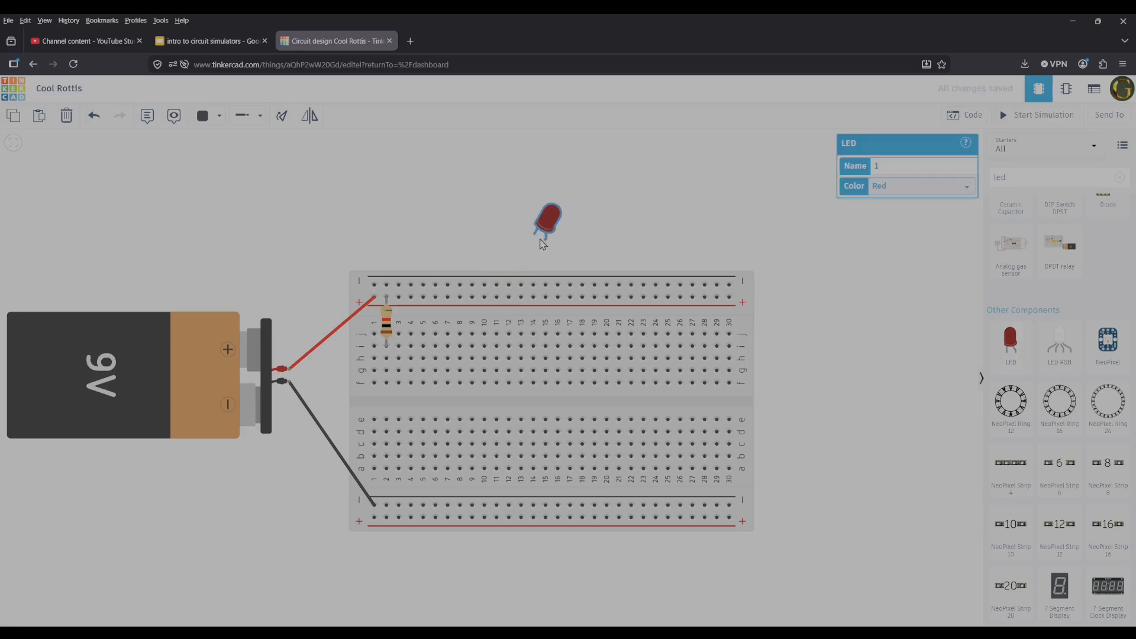
{"action": "key", "text": "ctrl+z"}
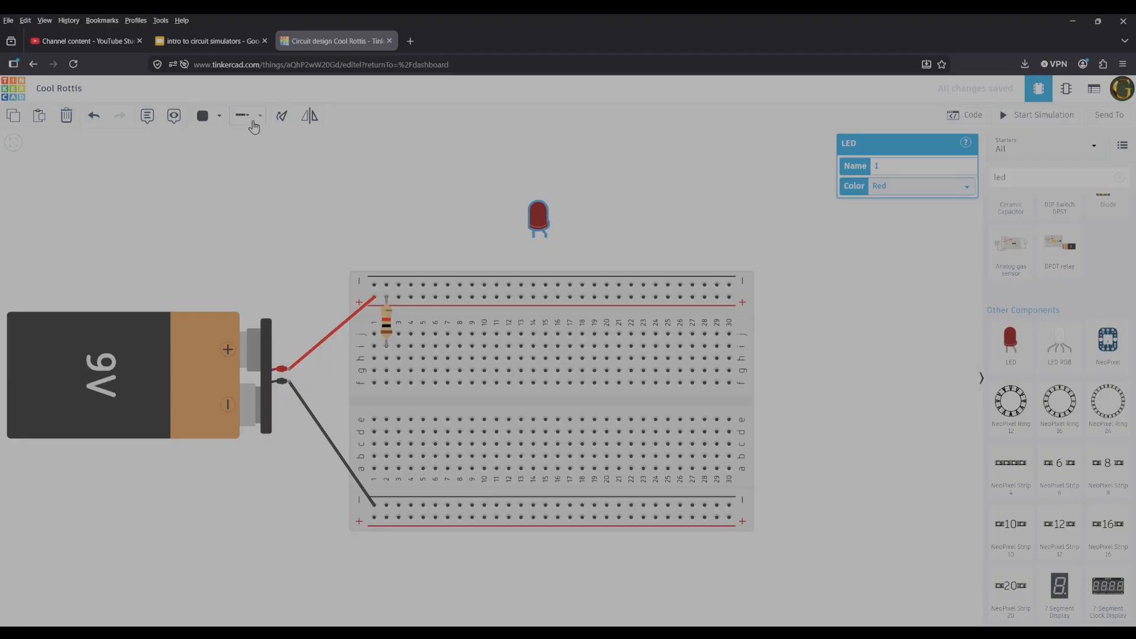
{"action": "left_click", "coordinate": [310, 117]}
{"action": "left_click_drag", "start_coordinate": [546, 216], "coordinate": [406, 360]}
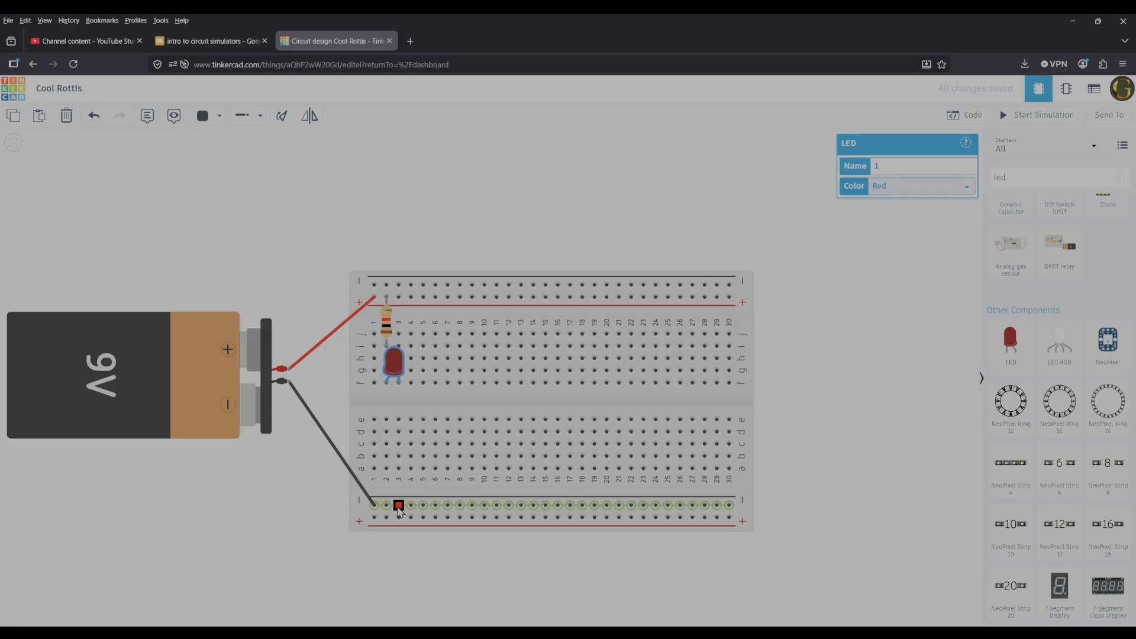
Wire the lower − rail to the LED's leg in column 3 and colour the wire black.
{"action": "left_click", "coordinate": [399, 506]}
{"action": "left_click", "coordinate": [399, 383]}
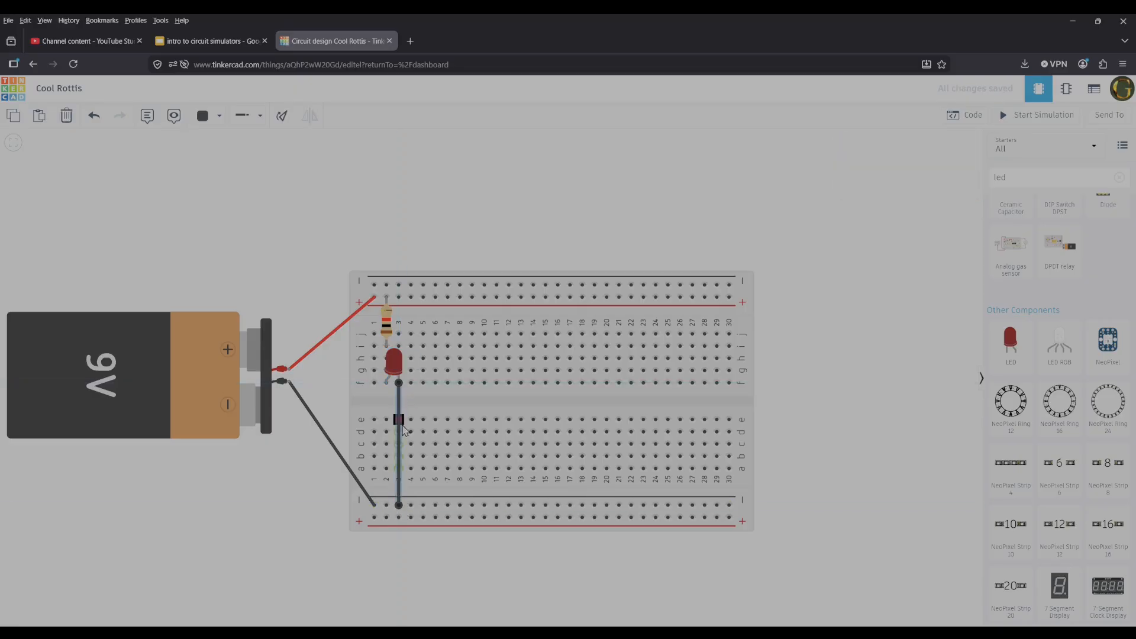
{"action": "left_click", "coordinate": [214, 119]}
{"action": "left_click", "coordinate": [235, 155]}
{"action": "left_click", "coordinate": [310, 180]}
Simulate the breadboard circuit to check the LED, and stop the simulation.
{"action": "left_click", "coordinate": [1034, 117]}
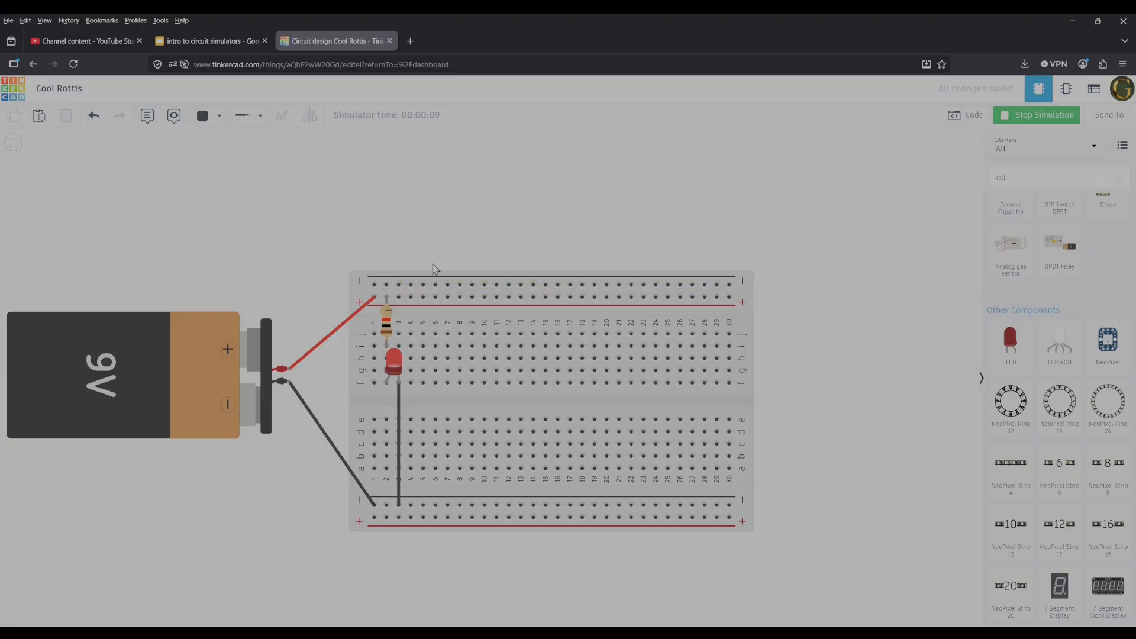
{"action": "left_click", "coordinate": [1052, 122]}
{"action": "left_click", "coordinate": [1052, 122]}
{"action": "left_click", "coordinate": [1052, 121]}
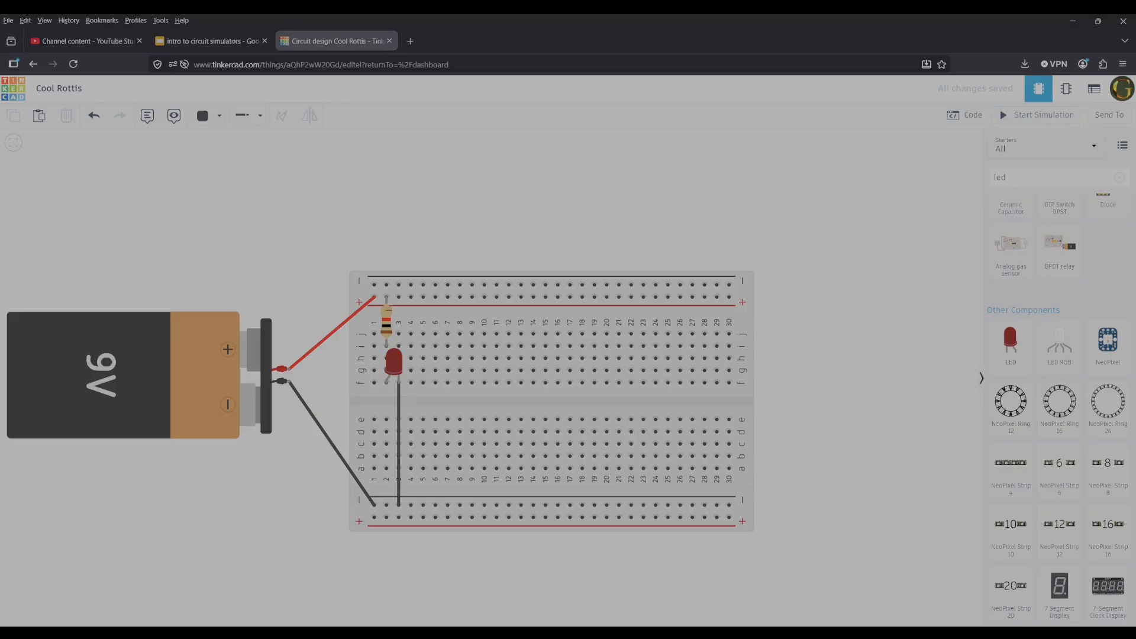
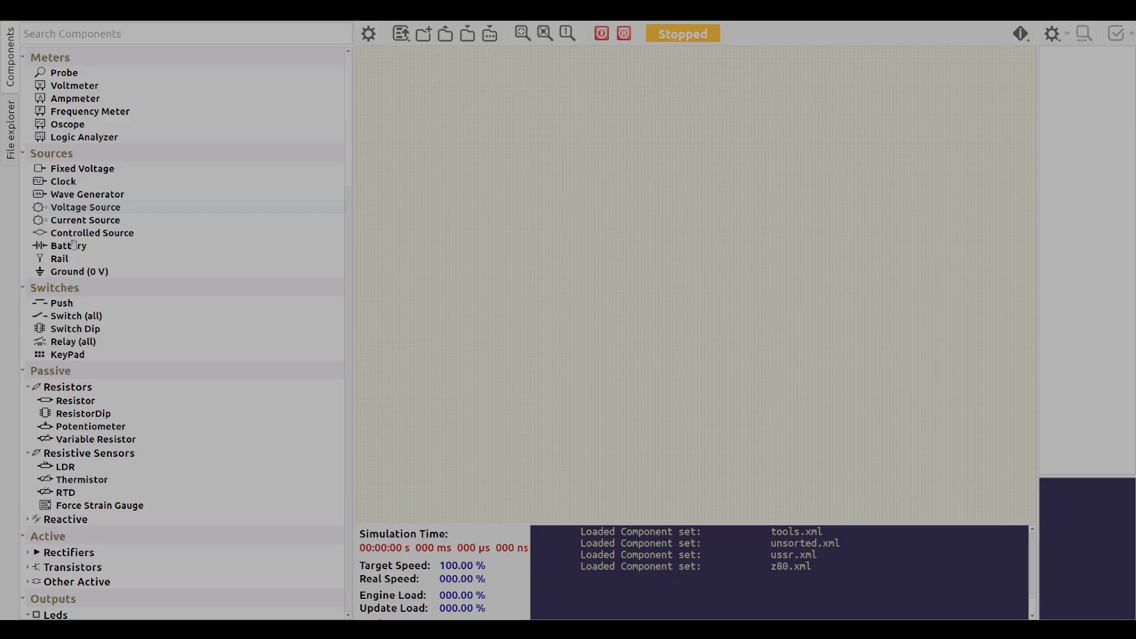
{"action": "left_click_drag", "start_coordinate": [73, 255], "coordinate": [629, 279]}
{"action": "scroll", "coordinate": [639, 320], "scroll_direction": "up", "scroll_amount": 6}
{"action": "left_click_drag", "start_coordinate": [590, 157], "coordinate": [621, 244]}
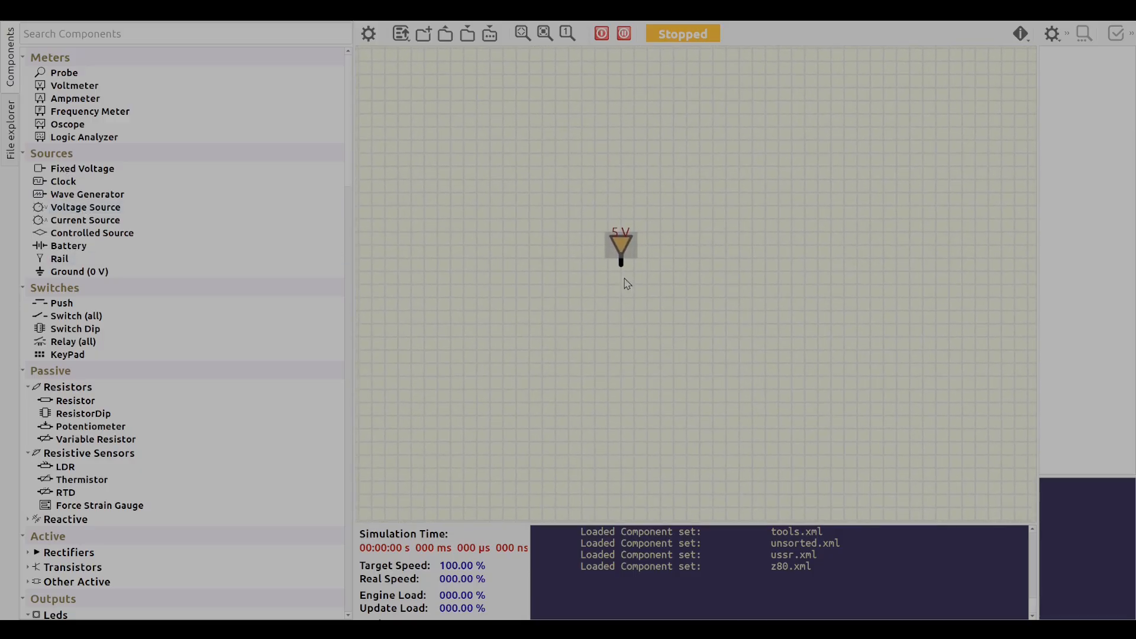
{"action": "key", "text": "Delete"}
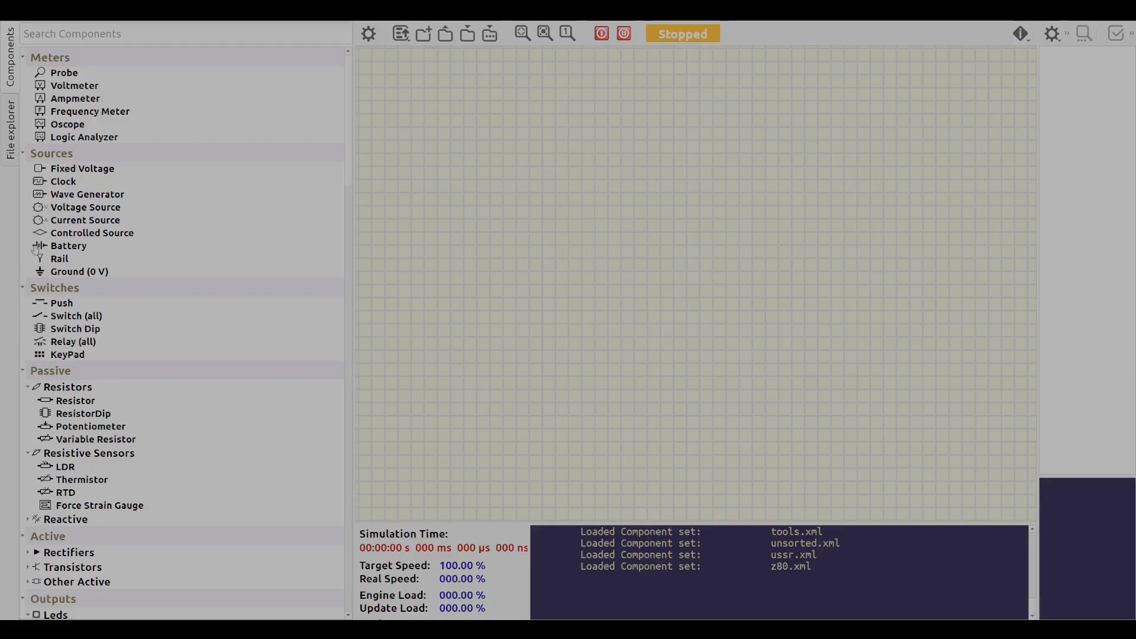
Place a battery near the middle of the empty schematic.
{"action": "left_click_drag", "start_coordinate": [59, 246], "coordinate": [635, 258]}
{"action": "left_click", "coordinate": [575, 322]}
{"action": "left_click_drag", "start_coordinate": [574, 320], "coordinate": [597, 372]}
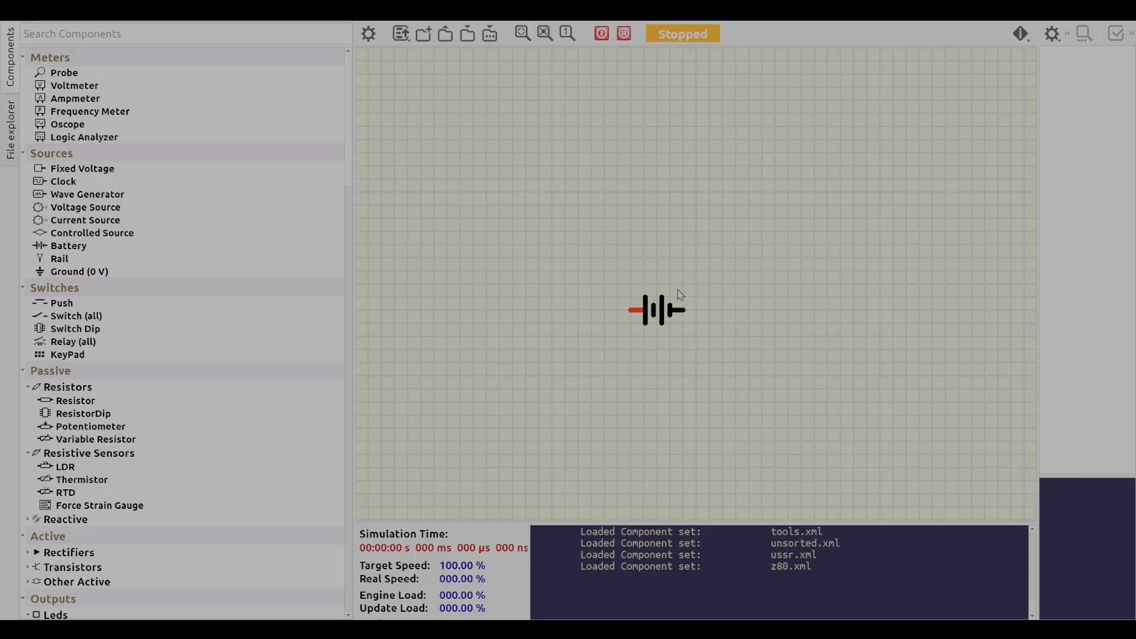
{"action": "scroll", "coordinate": [682, 386], "scroll_direction": "up", "scroll_amount": 1}
{"action": "mouse_move", "coordinate": [636, 362]}
{"action": "left_mouse_down"}
{"action": "mouse_move", "coordinate": [604, 375]}
{"action": "mouse_move", "coordinate": [634, 380]}
{"action": "left_mouse_up"}
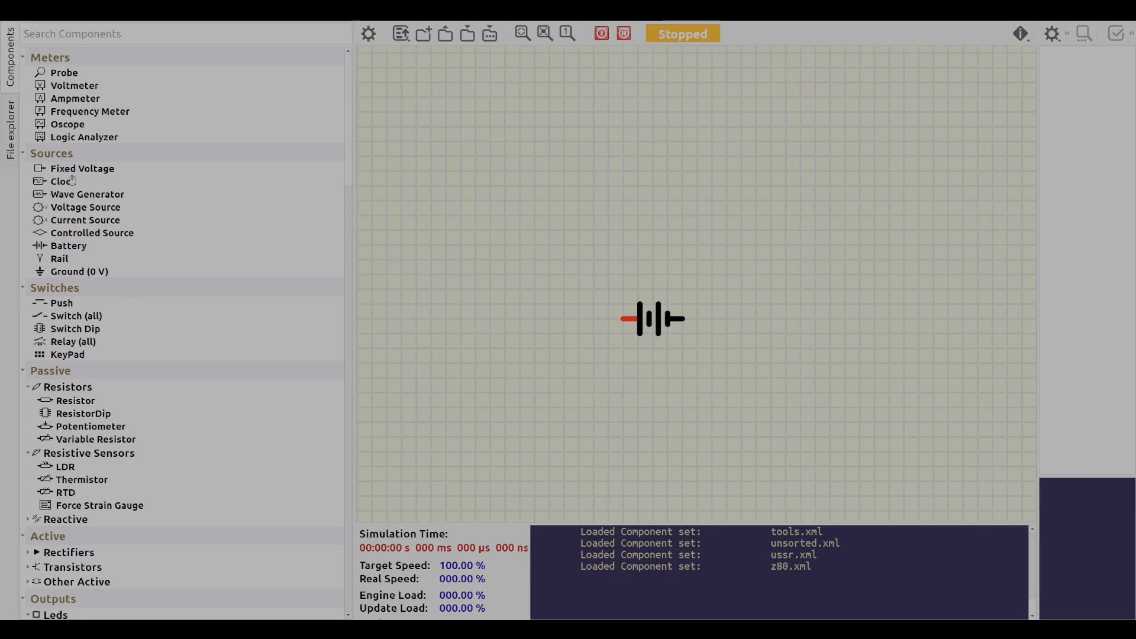
Place a 1000 Ω resistor above the battery and wire its near lead to the battery's positive terminal.
{"action": "left_click_drag", "start_coordinate": [99, 404], "coordinate": [655, 218]}
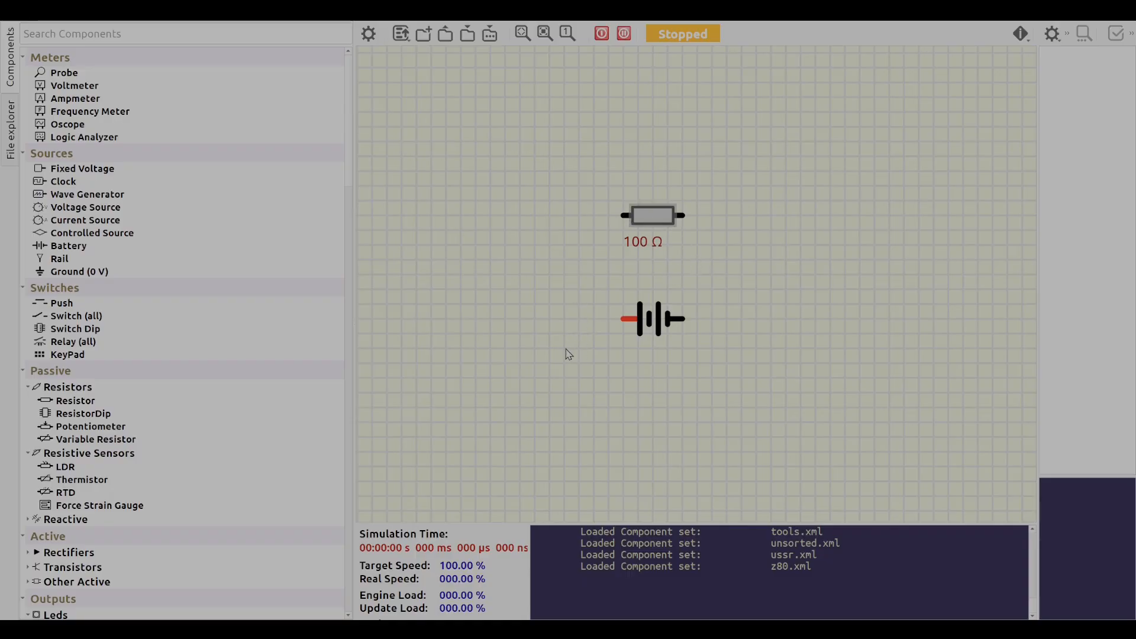
{"action": "type", "text": "0"}
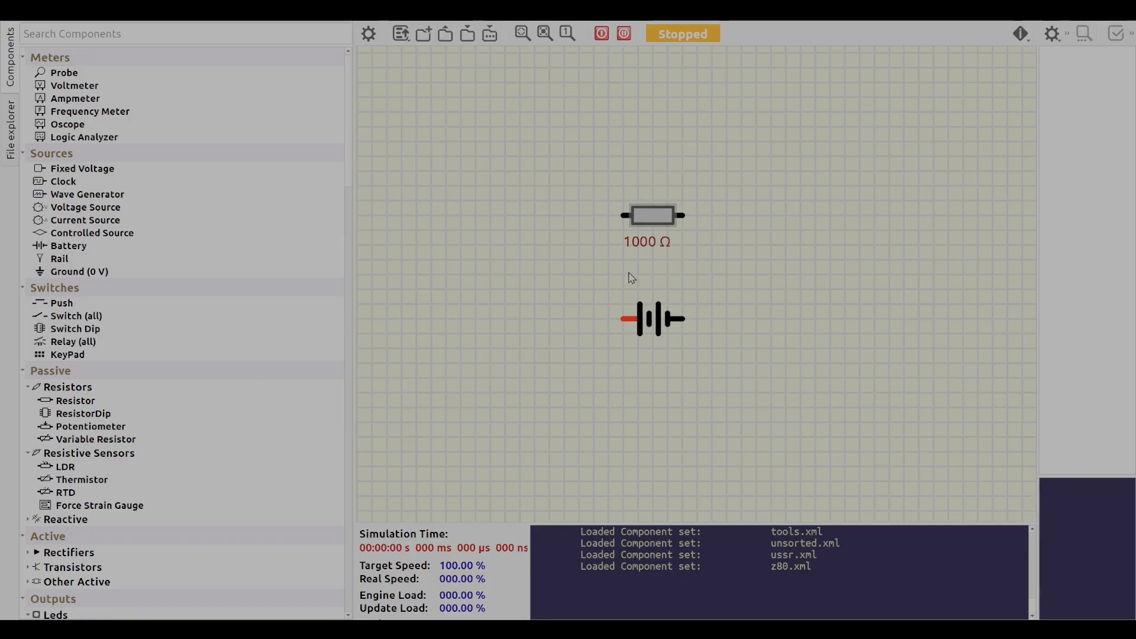
{"action": "left_click_drag", "start_coordinate": [625, 319], "coordinate": [624, 215]}
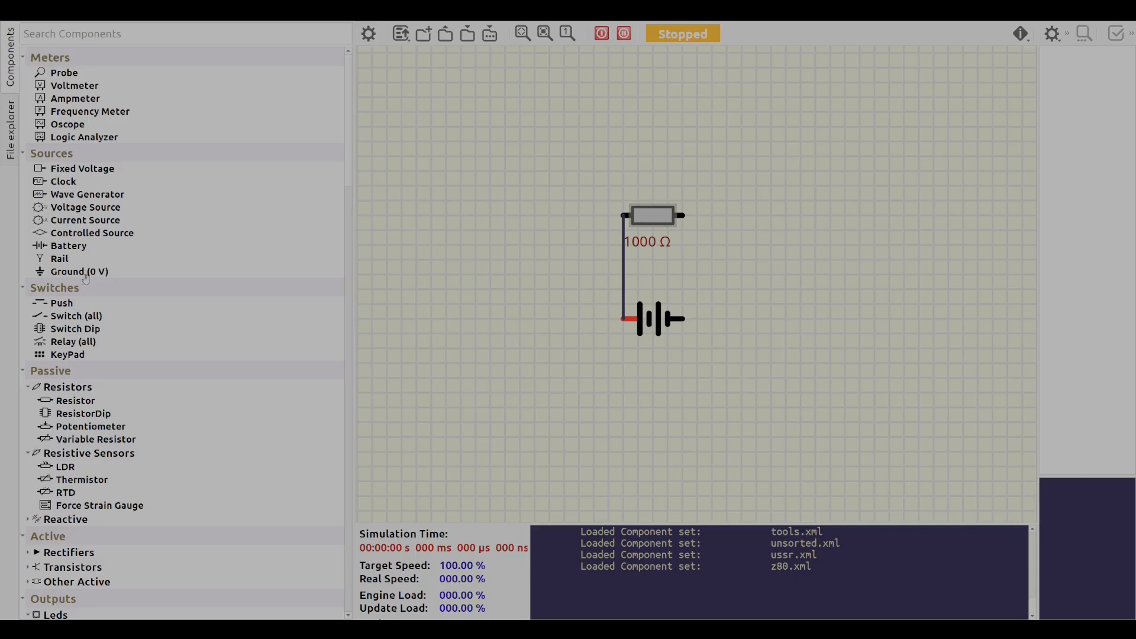
Connect a ground to the battery's negative terminal and add an LED wired between the resistor and that ground.
{"action": "mouse_move", "coordinate": [77, 274]}
{"action": "left_mouse_down"}
{"action": "mouse_move", "coordinate": [832, 392]}
{"action": "mouse_move", "coordinate": [718, 352]}
{"action": "mouse_move", "coordinate": [720, 317]}
{"action": "left_mouse_up"}
{"action": "left_click", "coordinate": [720, 319]}
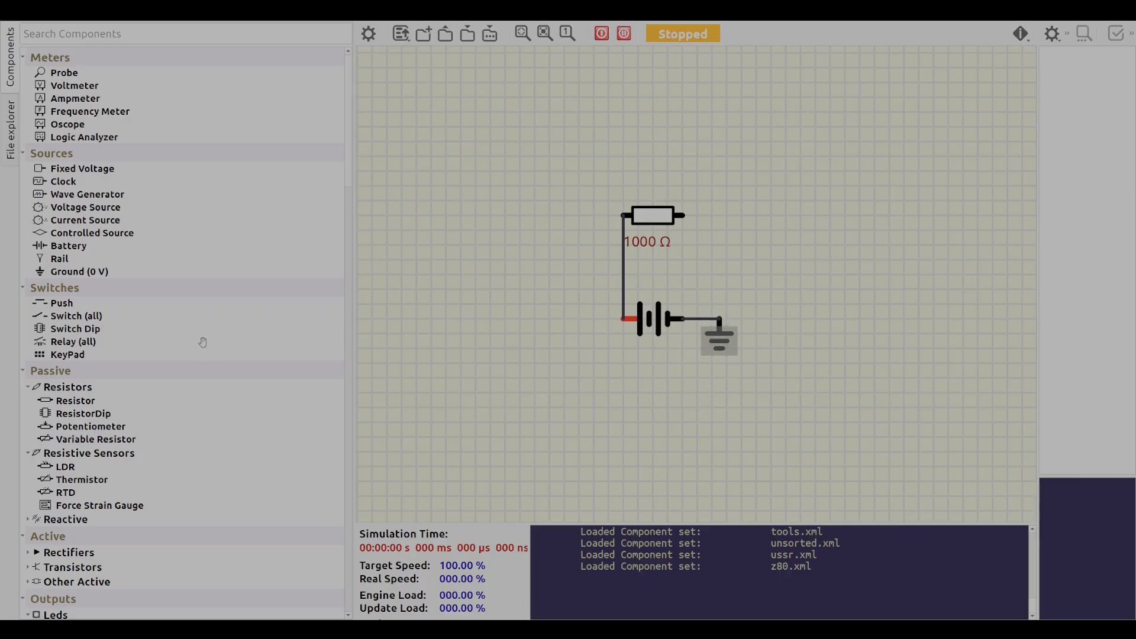
{"action": "scroll", "coordinate": [205, 385], "scroll_direction": "down", "scroll_amount": 6}
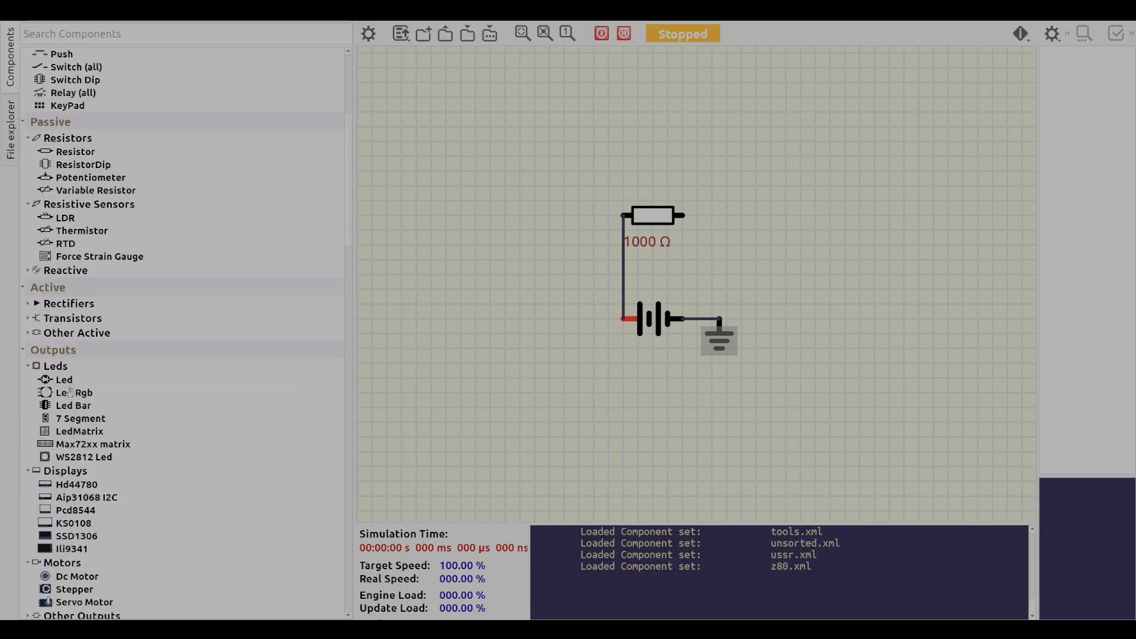
{"action": "left_click_drag", "start_coordinate": [65, 381], "coordinate": [719, 320]}
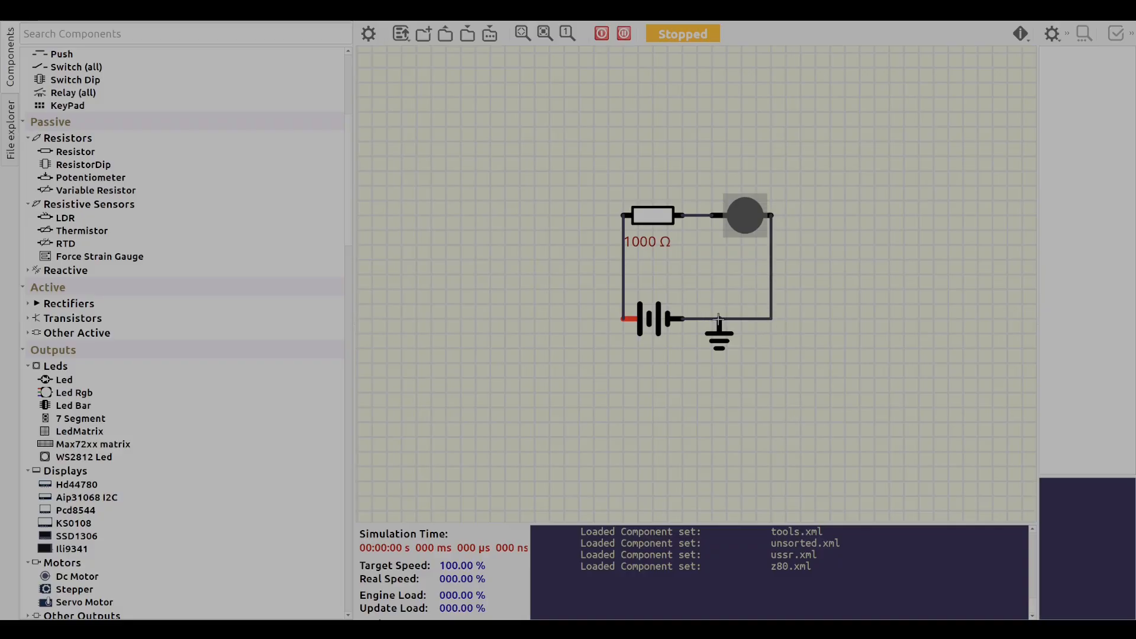
Run the simulation, check the voltage between the resistor and the LED with a probe, and remove the probe.
{"action": "left_click", "coordinate": [602, 34]}
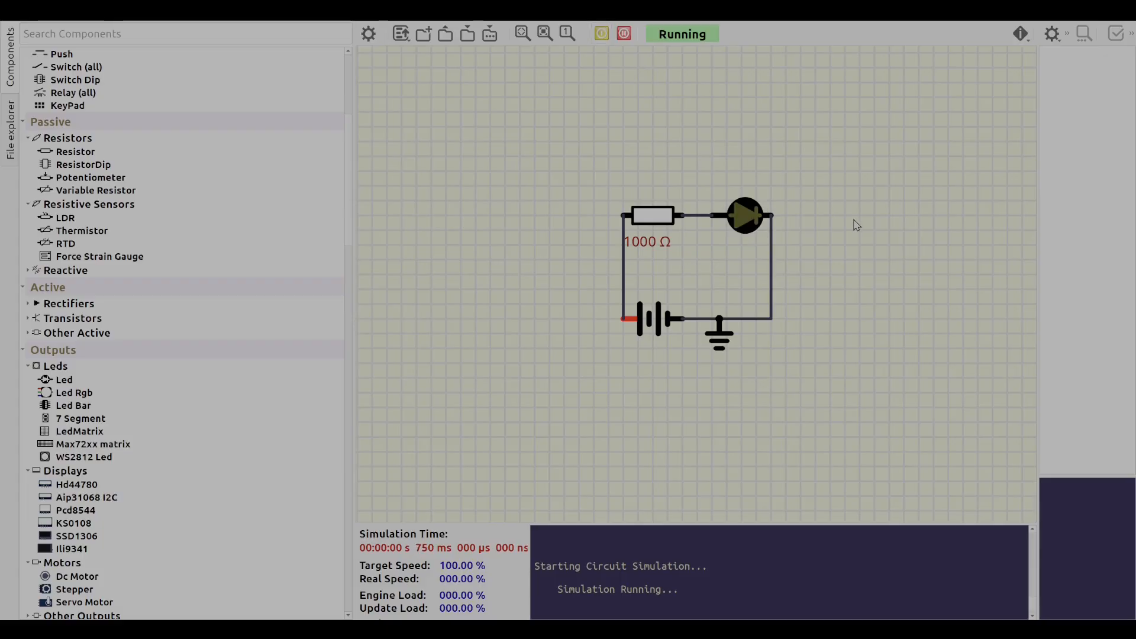
{"action": "left_click_drag", "start_coordinate": [845, 228], "coordinate": [762, 275]}
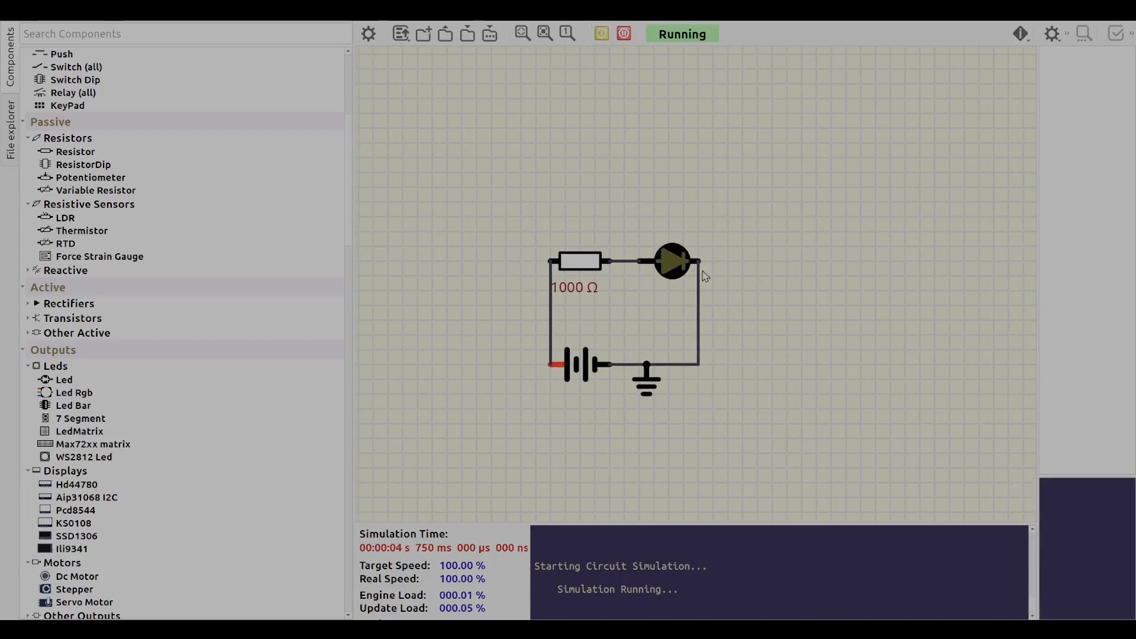
{"action": "scroll", "coordinate": [171, 324], "scroll_direction": "up", "scroll_amount": 6}
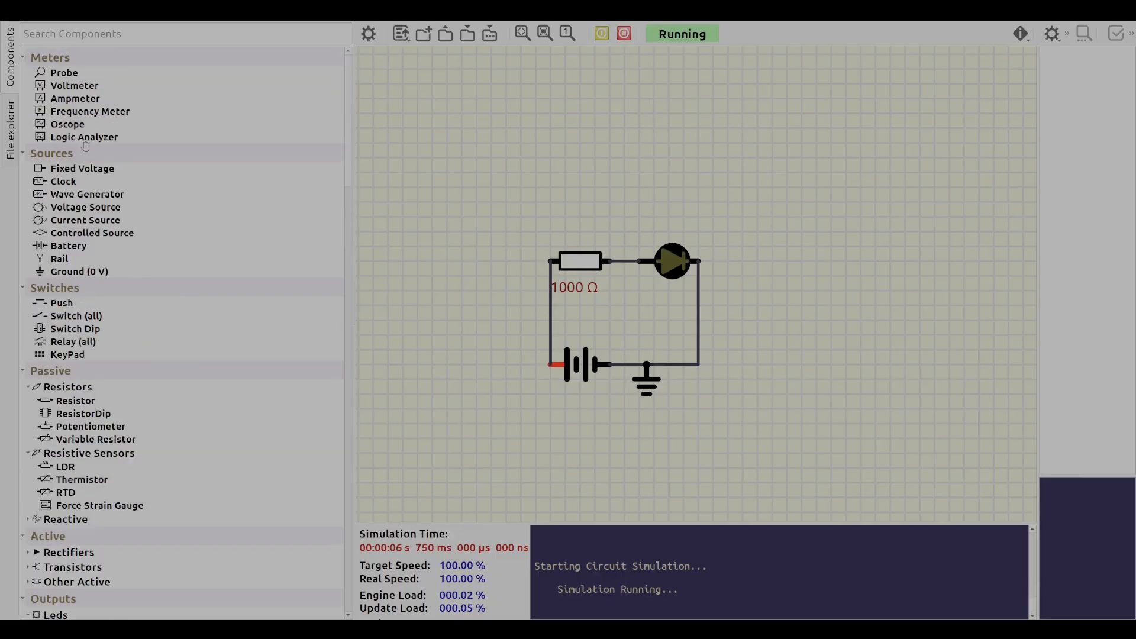
{"action": "left_click_drag", "start_coordinate": [62, 74], "coordinate": [326, 202]}
{"action": "left_click_drag", "start_coordinate": [39, 72], "coordinate": [654, 233]}
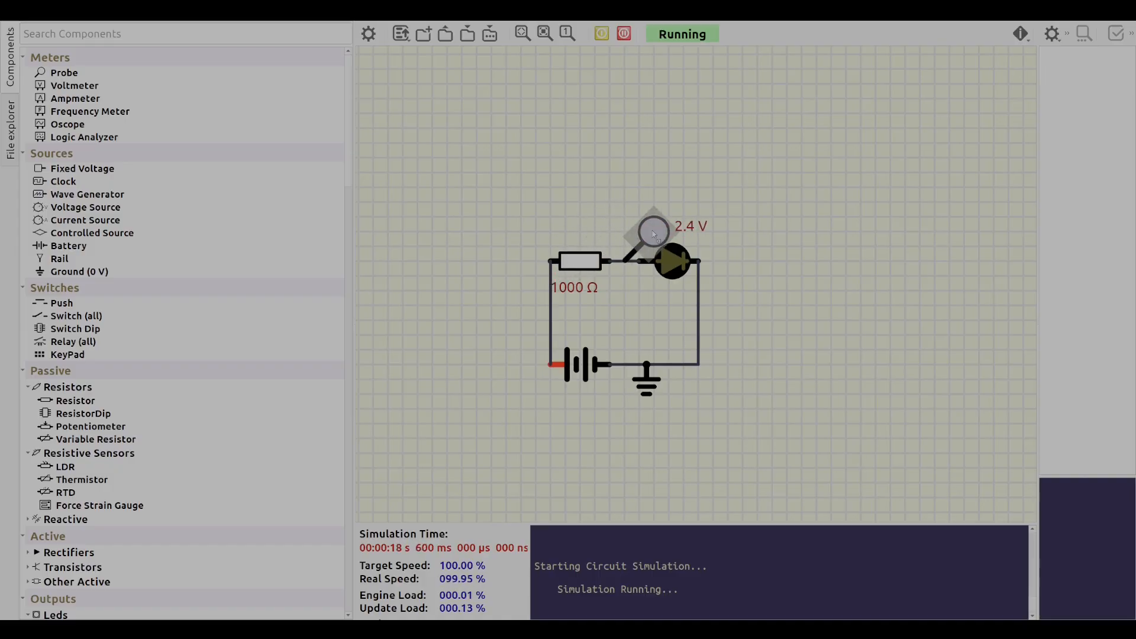
{"action": "mouse_move", "coordinate": [652, 231]}
{"action": "left_mouse_down"}
{"action": "mouse_move", "coordinate": [640, 232]}
{"action": "mouse_move", "coordinate": [655, 233]}
{"action": "left_mouse_up"}
{"action": "left_click_drag", "start_coordinate": [657, 235], "coordinate": [322, 294]}
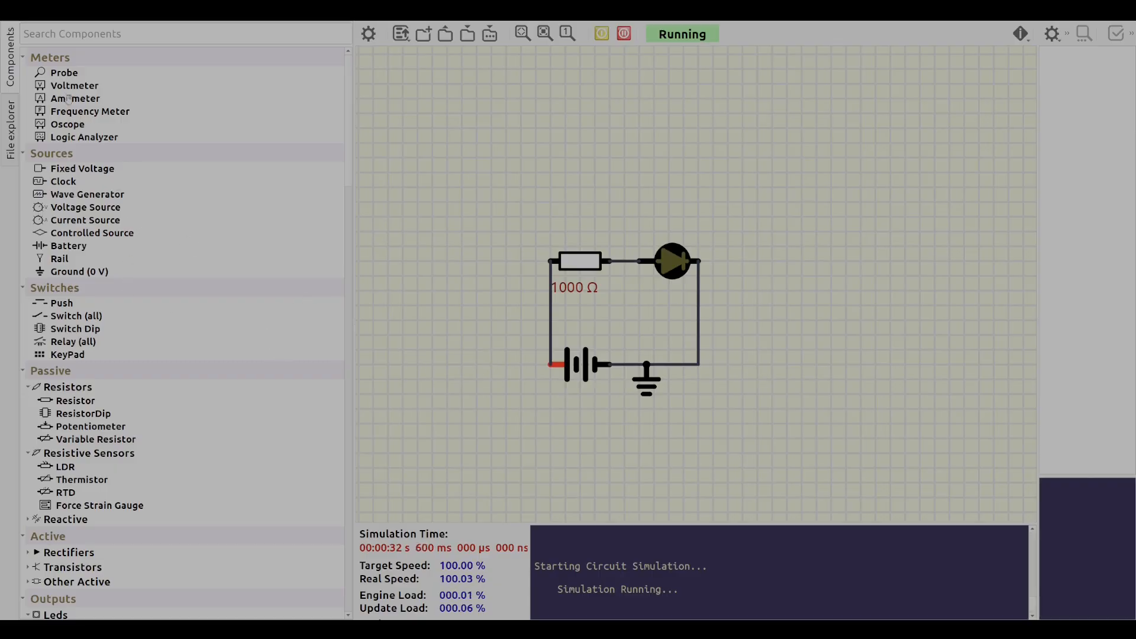
Place a voltmeter above the circuit and wire both its input leads to the wire between the resistor and the LED.
{"action": "left_click_drag", "start_coordinate": [66, 87], "coordinate": [629, 149]}
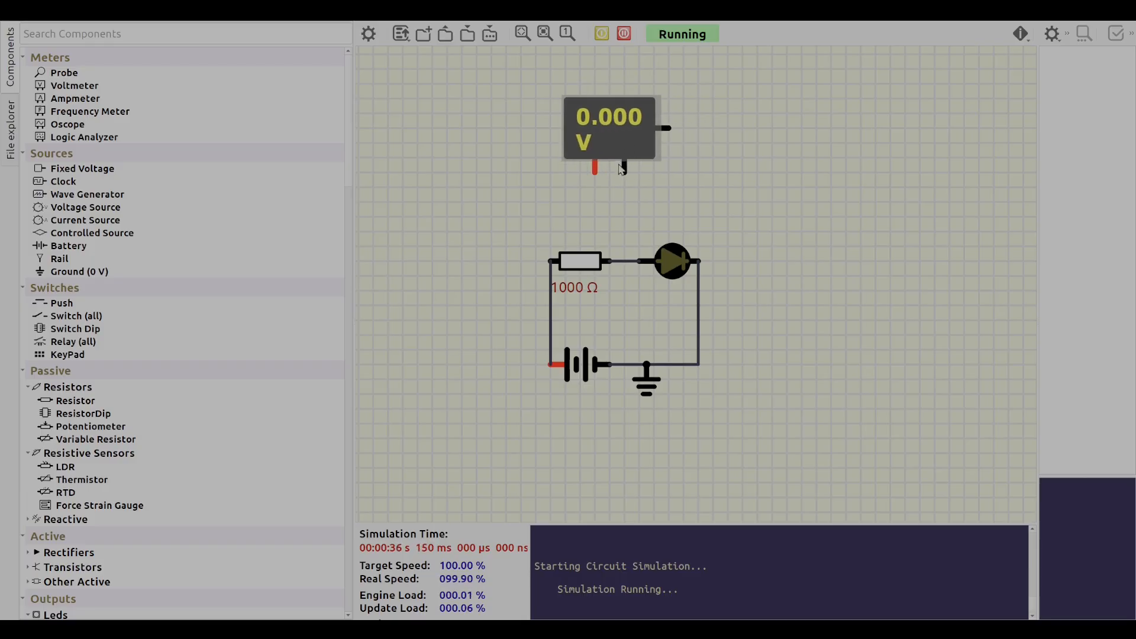
{"action": "left_click", "coordinate": [595, 168]}
{"action": "left_click", "coordinate": [617, 261]}
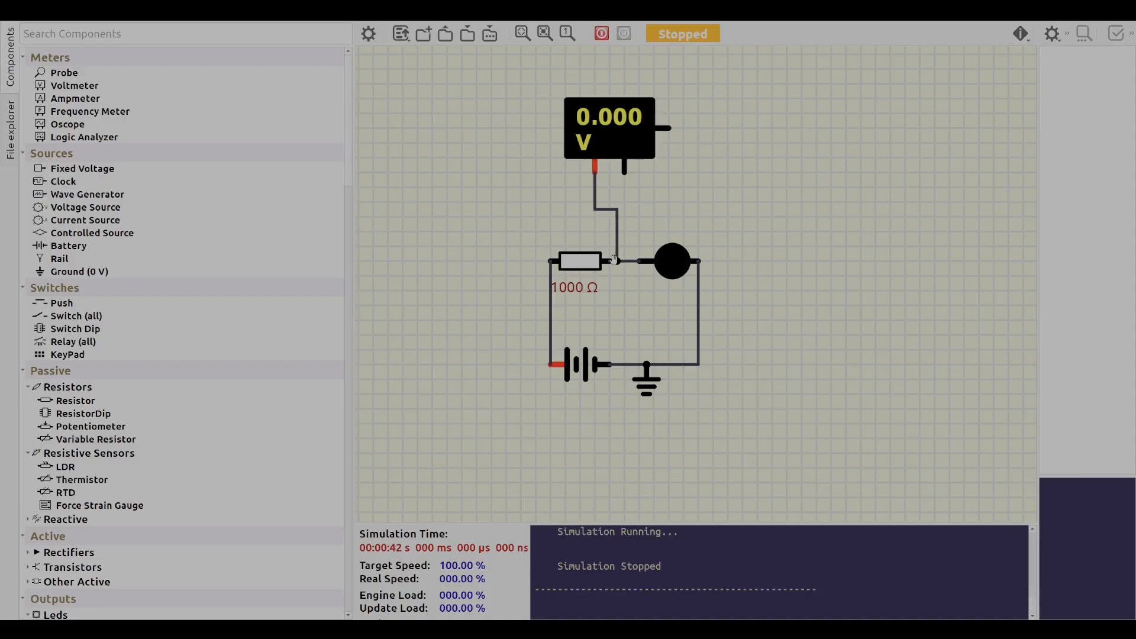
{"action": "left_click", "coordinate": [624, 173]}
{"action": "left_click", "coordinate": [617, 148]}
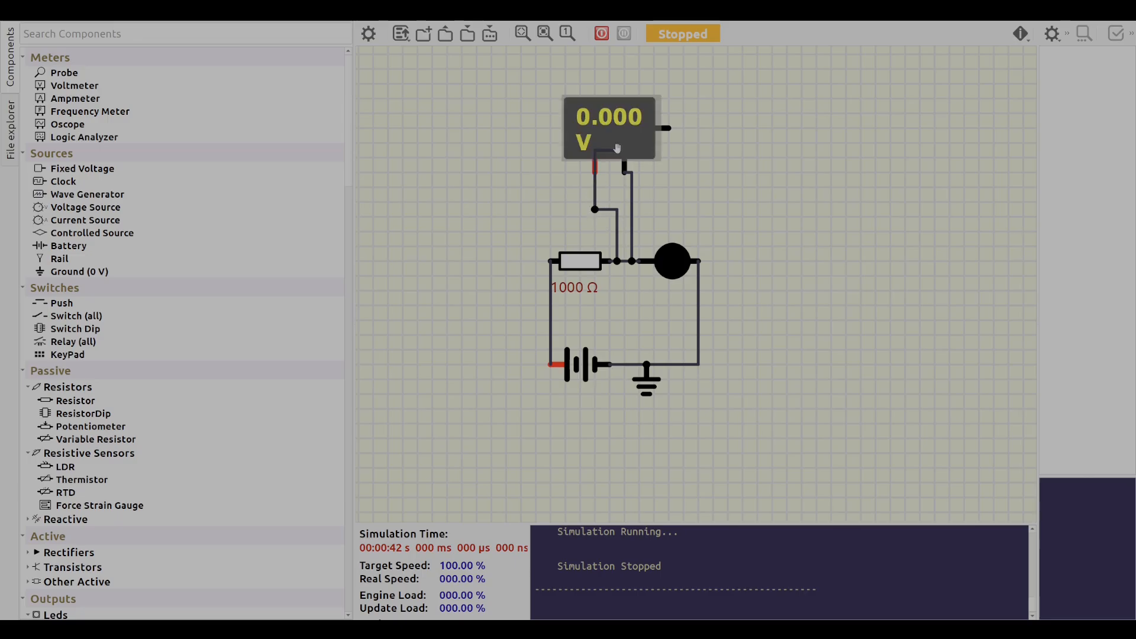
{"action": "left_click_drag", "start_coordinate": [616, 148], "coordinate": [590, 172]}
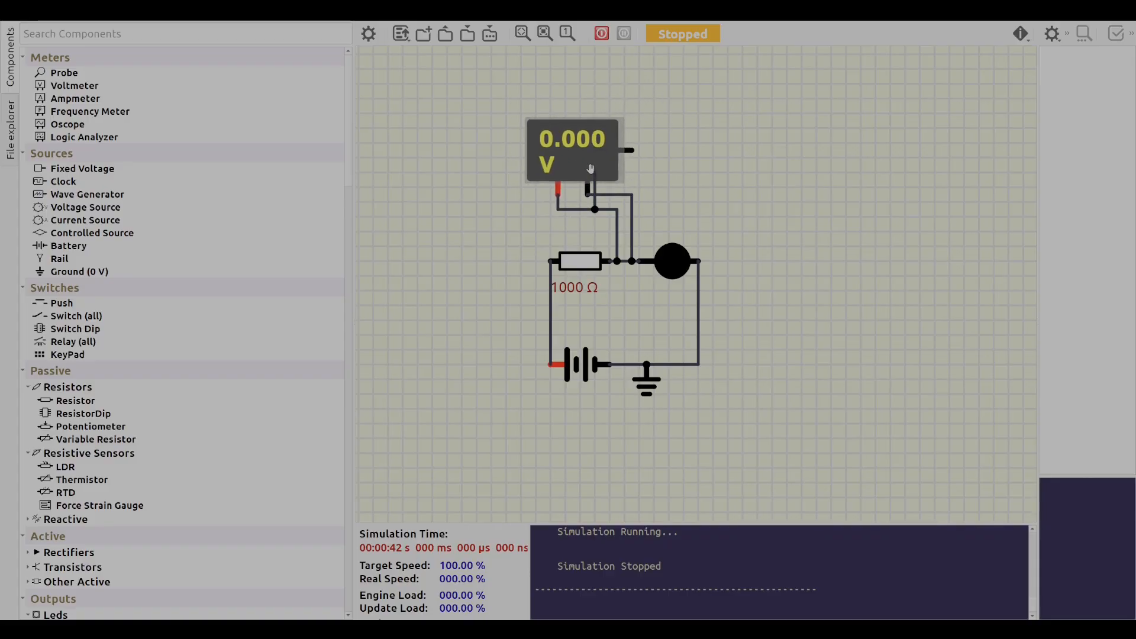
Undo the voltmeter's wiring to the wire between the resistor and the LED.
{"action": "key", "text": "ctrl+z"}
{"action": "left_click", "coordinate": [572, 209]}
{"action": "key", "text": "ctrl+z"}
{"action": "left_click", "coordinate": [573, 209]}
{"action": "key", "text": "ctrl+z"}
{"action": "key", "text": "ctrl+z"}
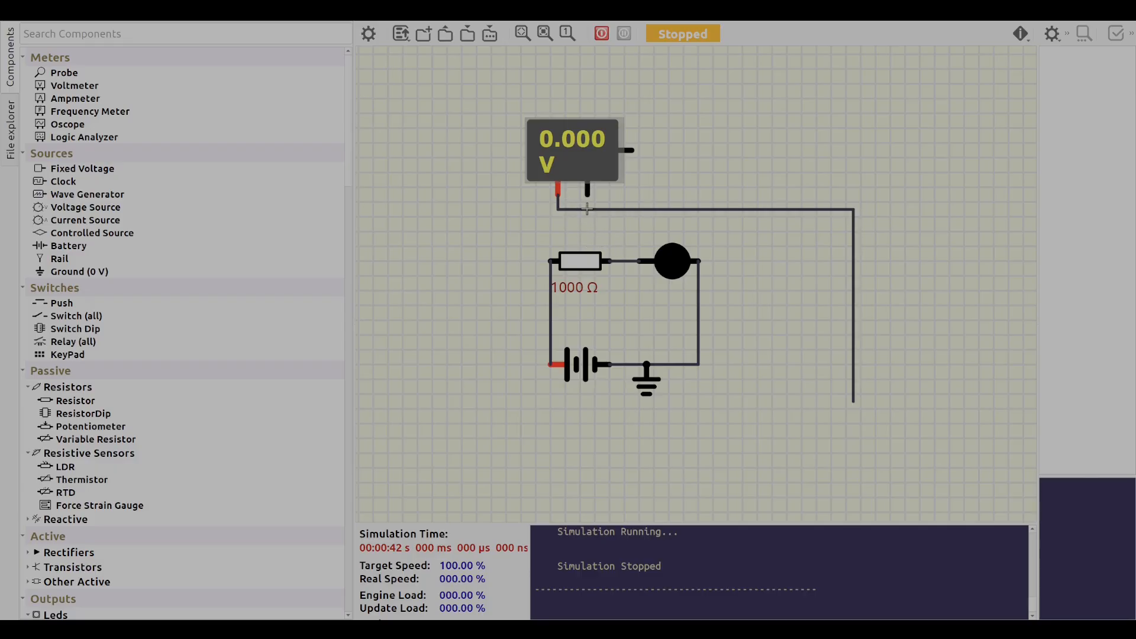
{"action": "key", "text": "ctrl+z"}
Wire the voltmeter's positive lead to the battery's positive terminal and its negative lead to the LED's return wire.
{"action": "mouse_move", "coordinate": [591, 160]}
{"action": "left_mouse_down"}
{"action": "mouse_move", "coordinate": [629, 163]}
{"action": "mouse_move", "coordinate": [585, 163]}
{"action": "left_mouse_up"}
{"action": "left_click", "coordinate": [551, 192]}
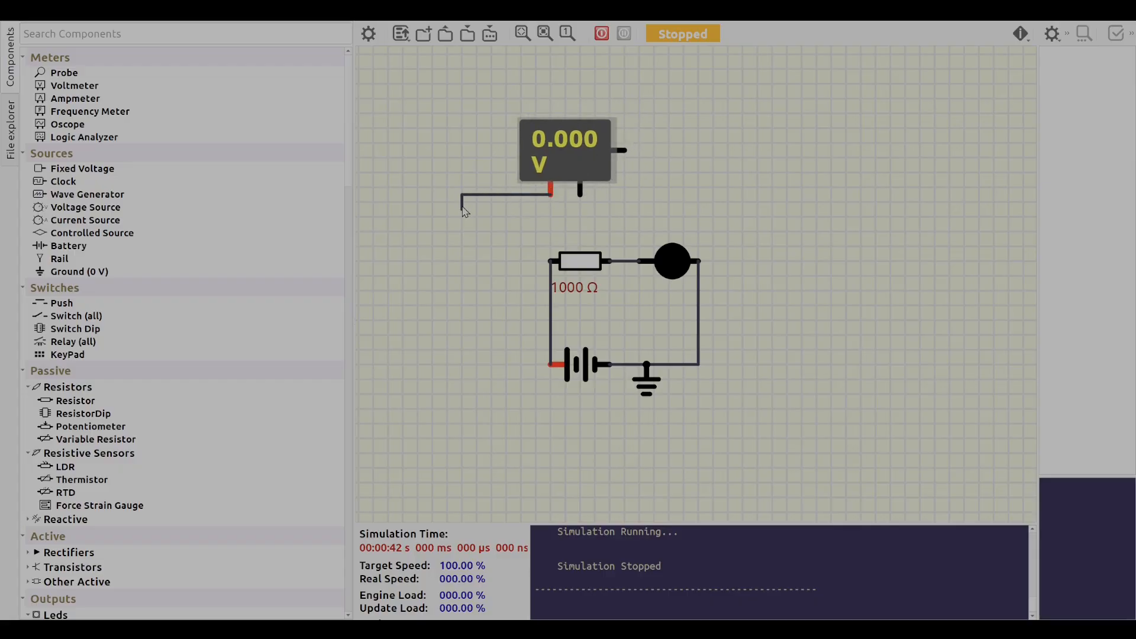
{"action": "left_click", "coordinate": [514, 364]}
{"action": "left_click", "coordinate": [551, 364]}
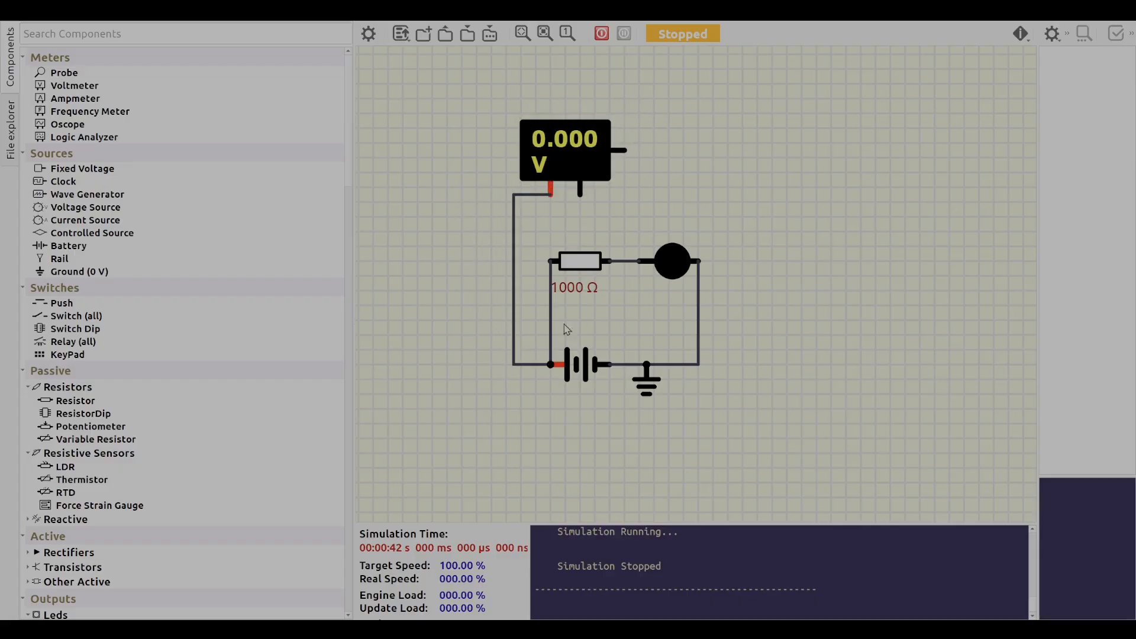
{"action": "left_click", "coordinate": [581, 192]}
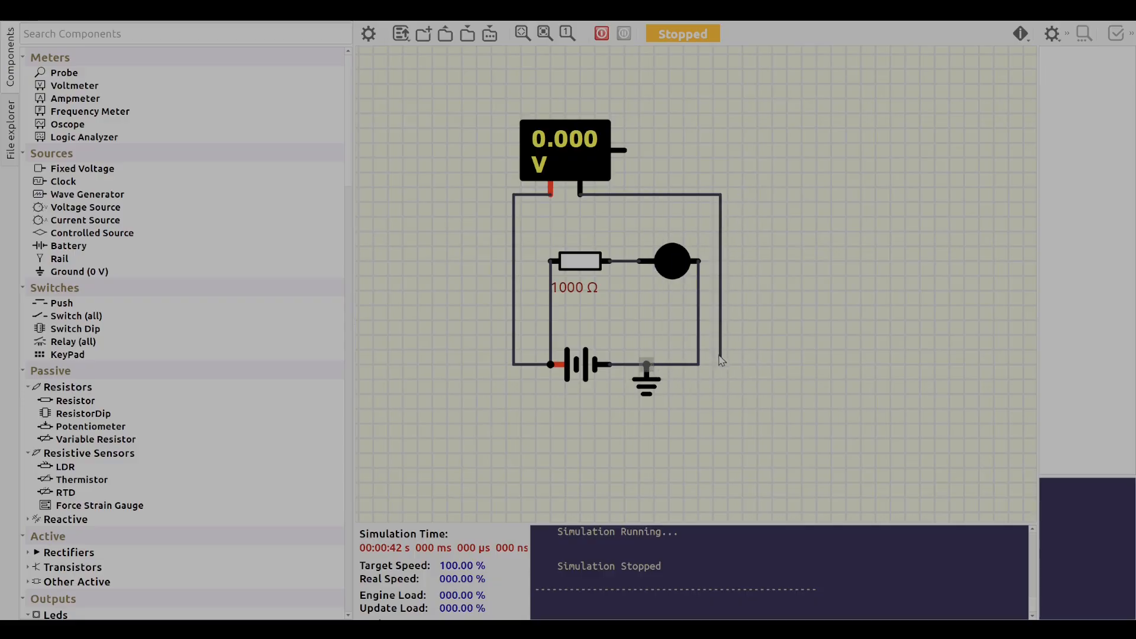
{"action": "left_click", "coordinate": [736, 342]}
{"action": "left_click", "coordinate": [698, 342]}
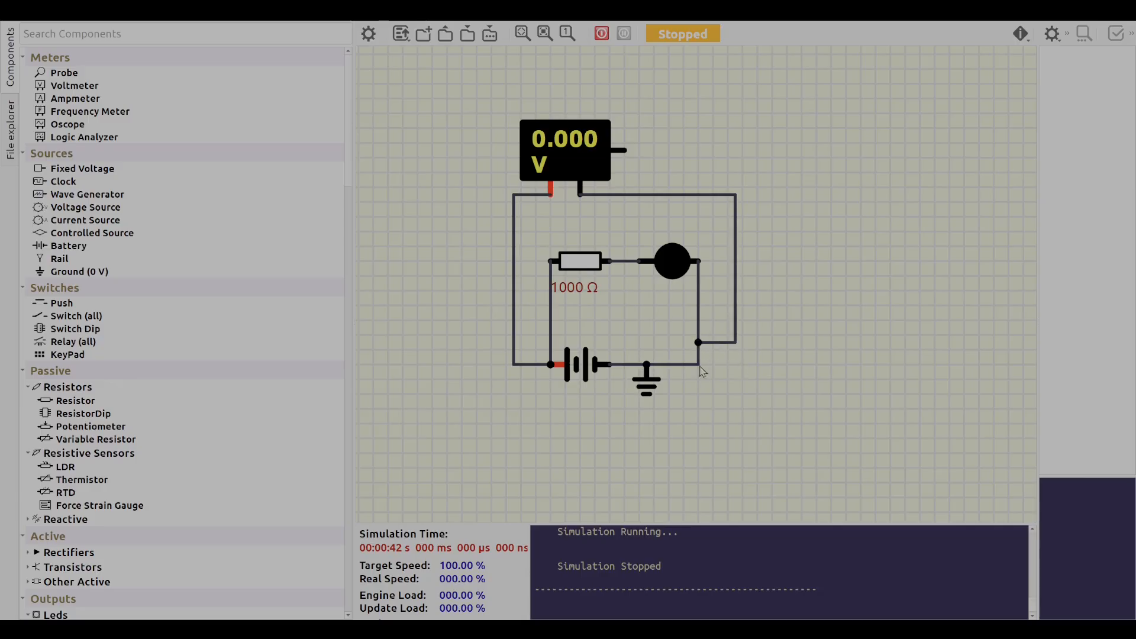
Wire the voltmeter's side output pin to the wire between the resistor and the LED, and run the simulation.
{"action": "left_click", "coordinate": [624, 149]}
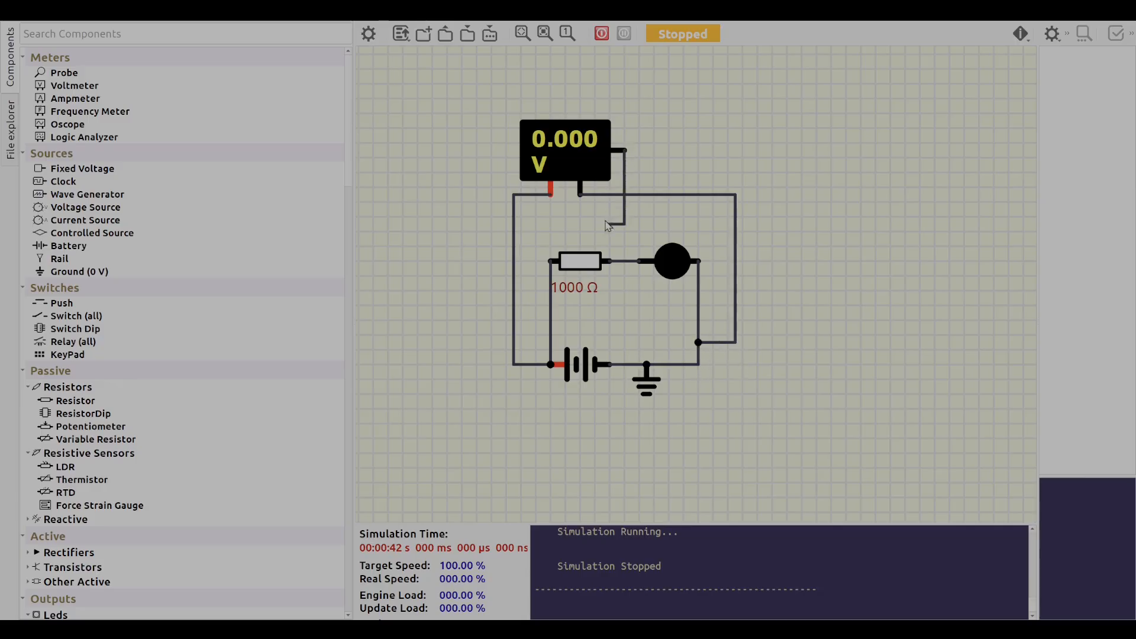
{"action": "left_click", "coordinate": [625, 261]}
{"action": "left_click", "coordinate": [602, 35]}
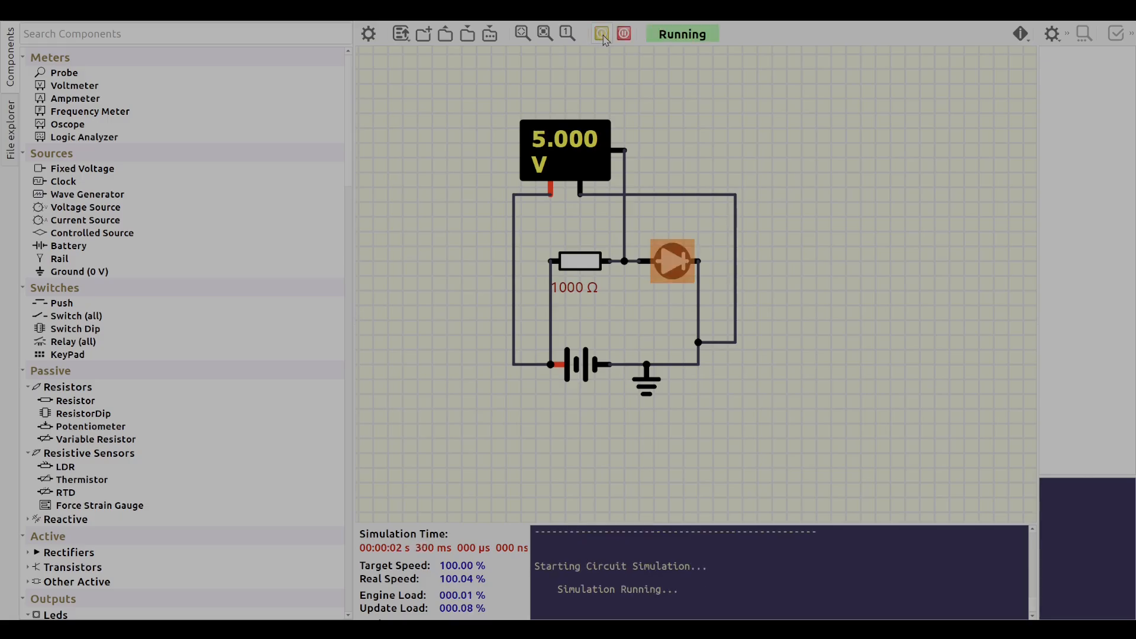
Remove all three wires attached to the voltmeter.
{"action": "right_click", "coordinate": [626, 167]}
{"action": "left_click", "coordinate": [642, 177]}
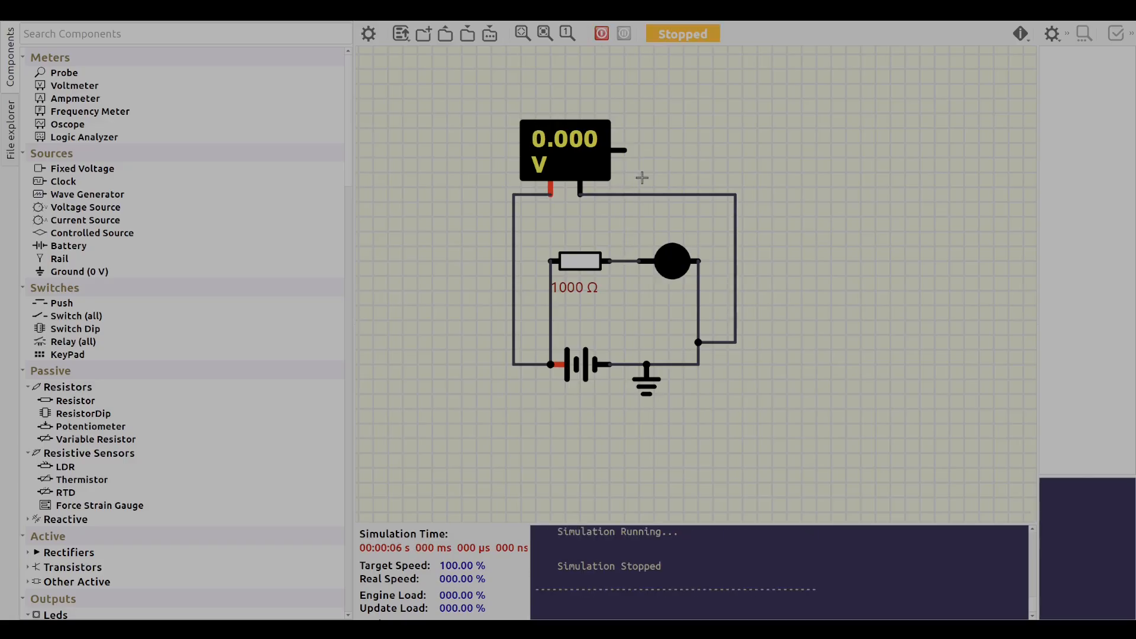
{"action": "left_click", "coordinate": [590, 200]}
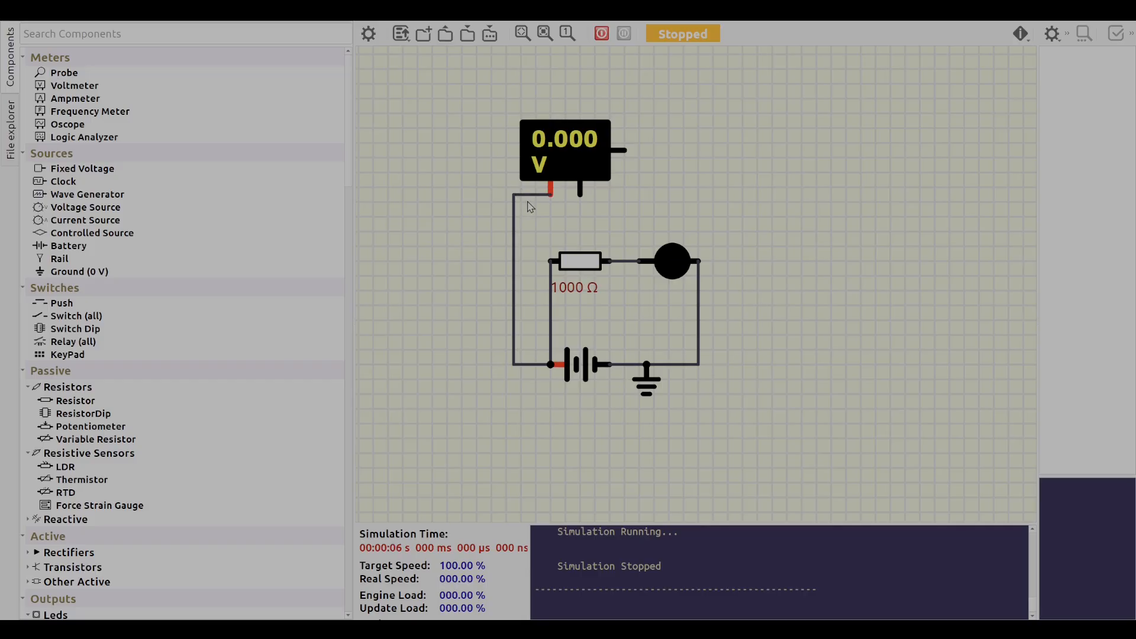
{"action": "left_click", "coordinate": [538, 211]}
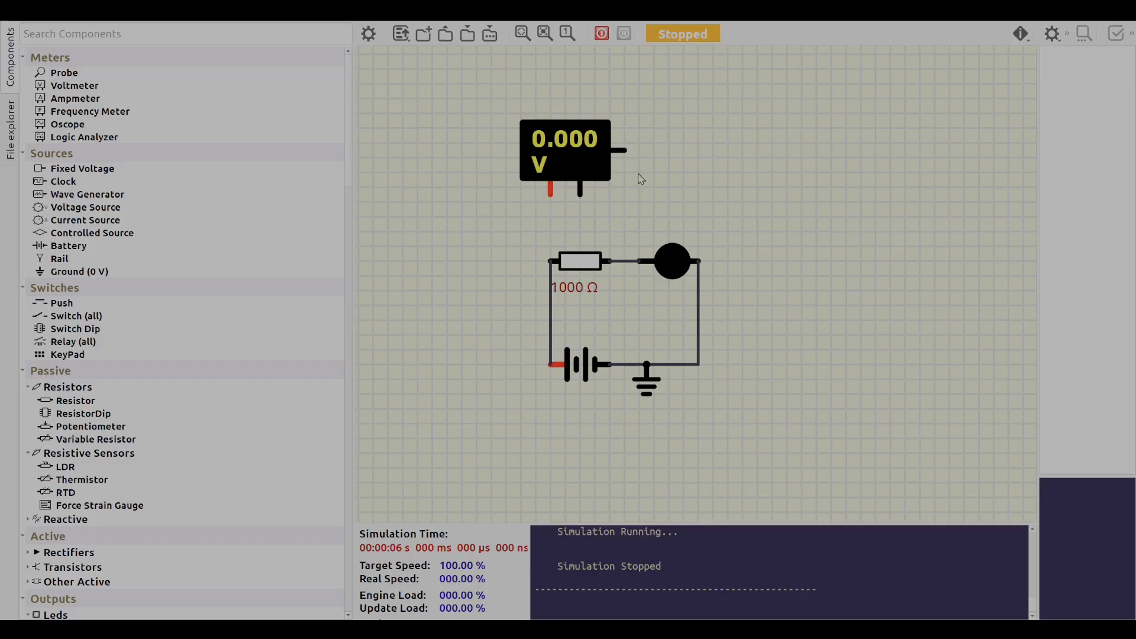
Wire the voltmeter's positive lead and side output pin to opposite ends of the resistor, and briefly run the simulation.
{"action": "left_click_drag", "start_coordinate": [550, 191], "coordinate": [553, 263]}
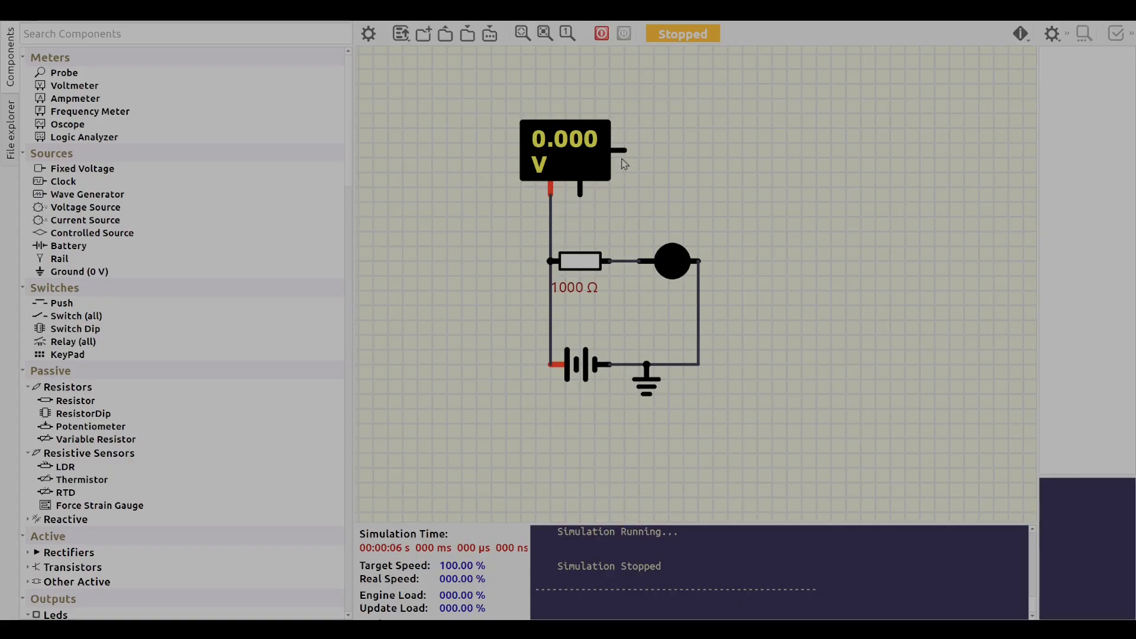
{"action": "left_click_drag", "start_coordinate": [622, 150], "coordinate": [625, 261]}
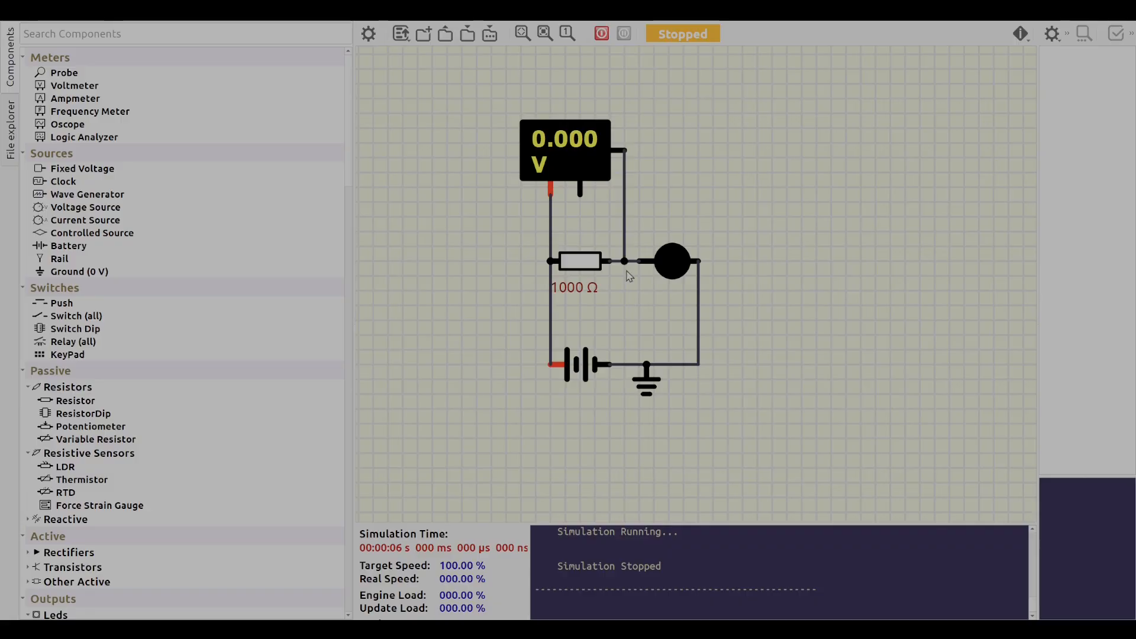
{"action": "left_click", "coordinate": [601, 34]}
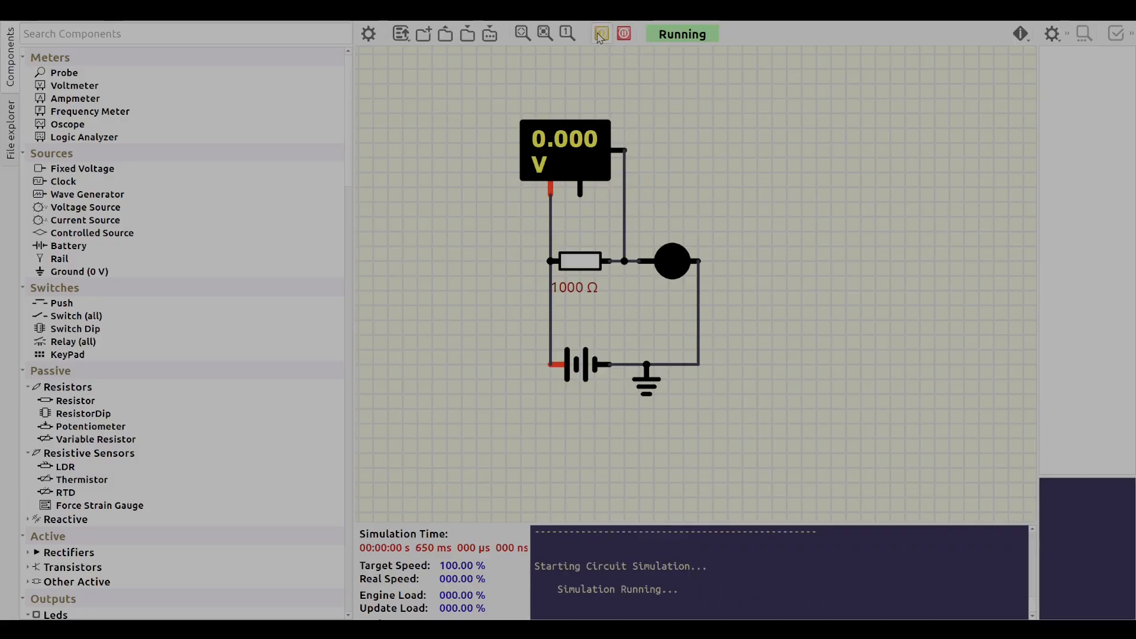
{"action": "left_click", "coordinate": [600, 34]}
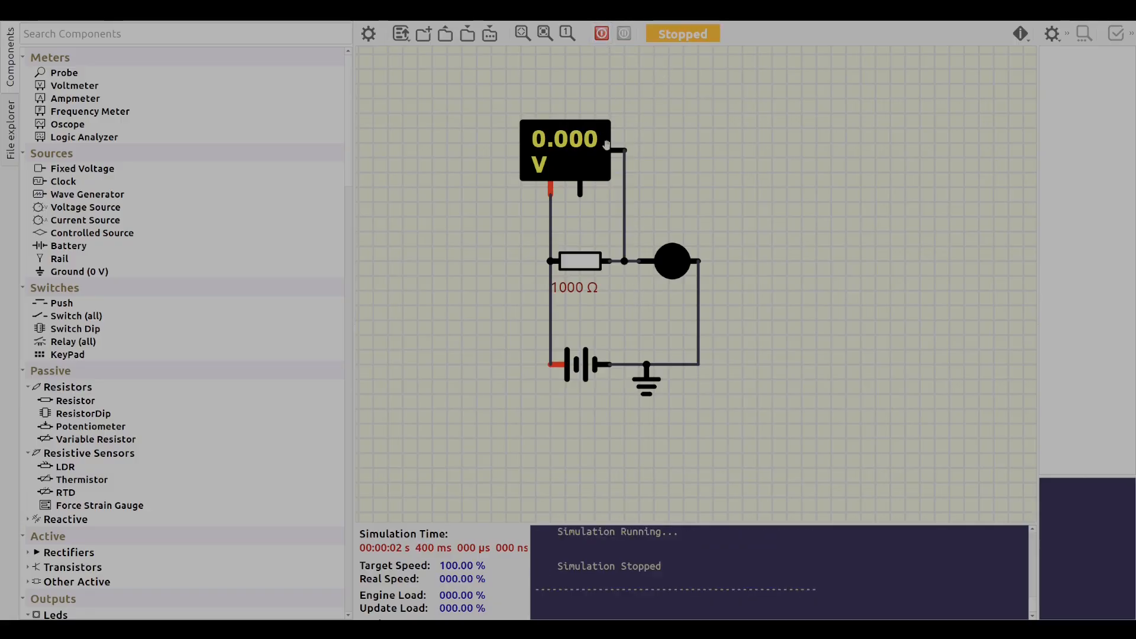
Delete the voltmeter with its wires and run the simulation again.
{"action": "key", "text": "Delete"}
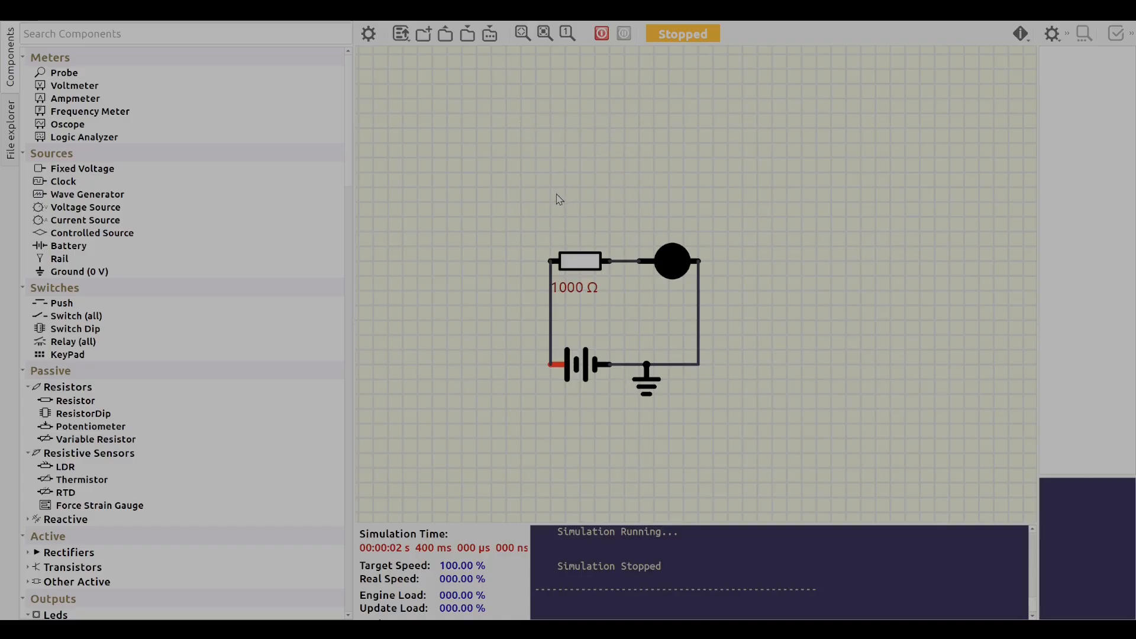
{"action": "left_click", "coordinate": [604, 34]}
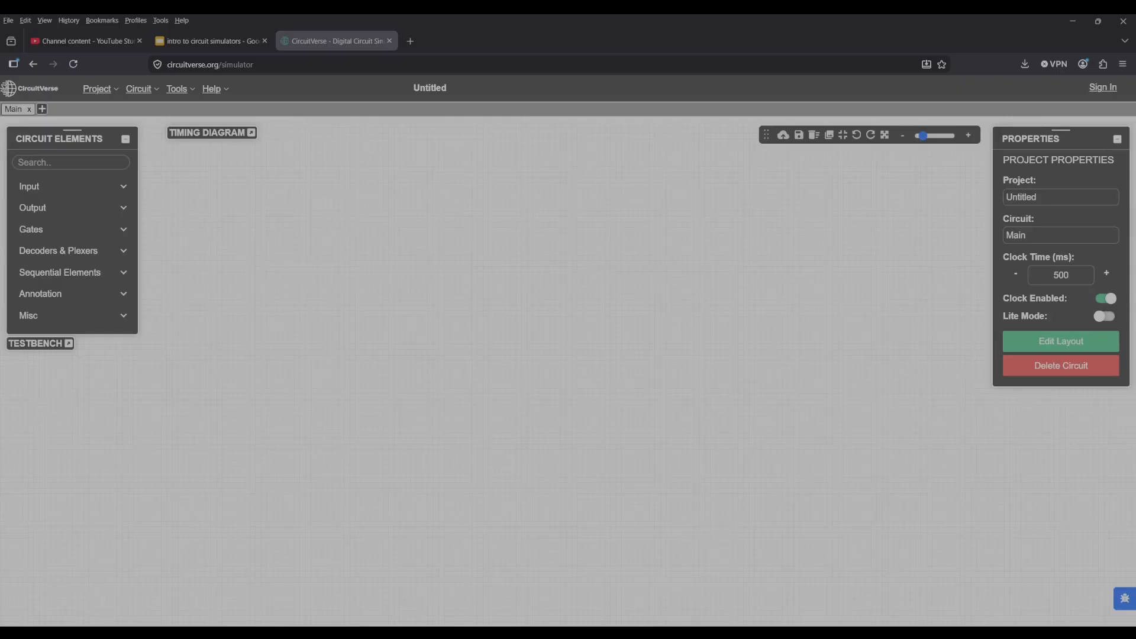
Place a red Digital LED near the centre of the canvas.
{"action": "left_click", "coordinate": [127, 193]}
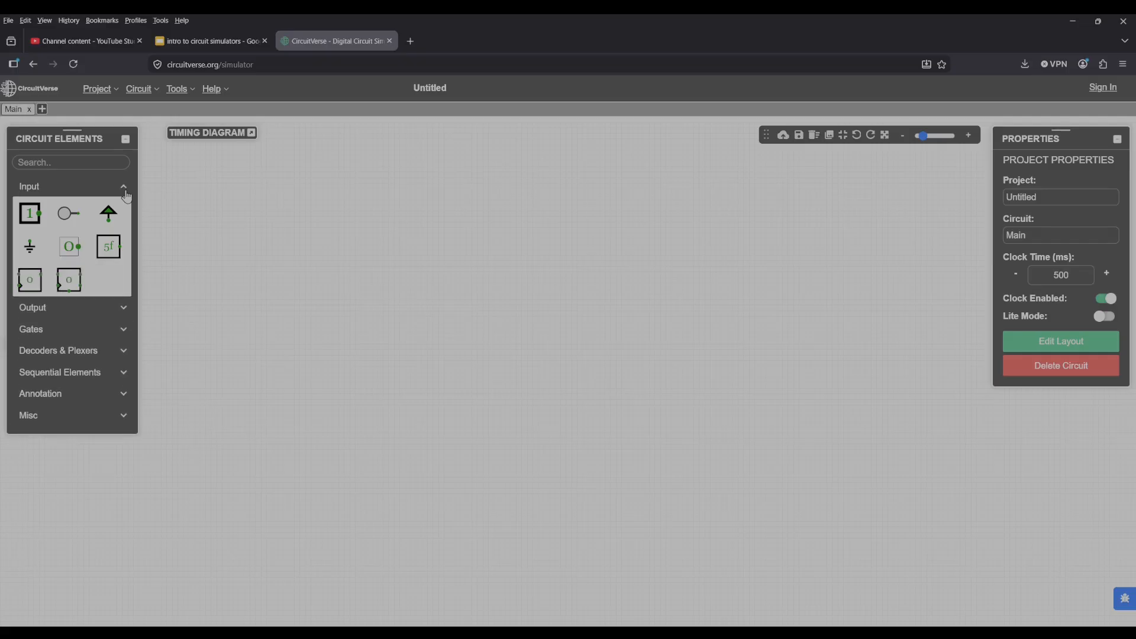
{"action": "left_click", "coordinate": [125, 308]}
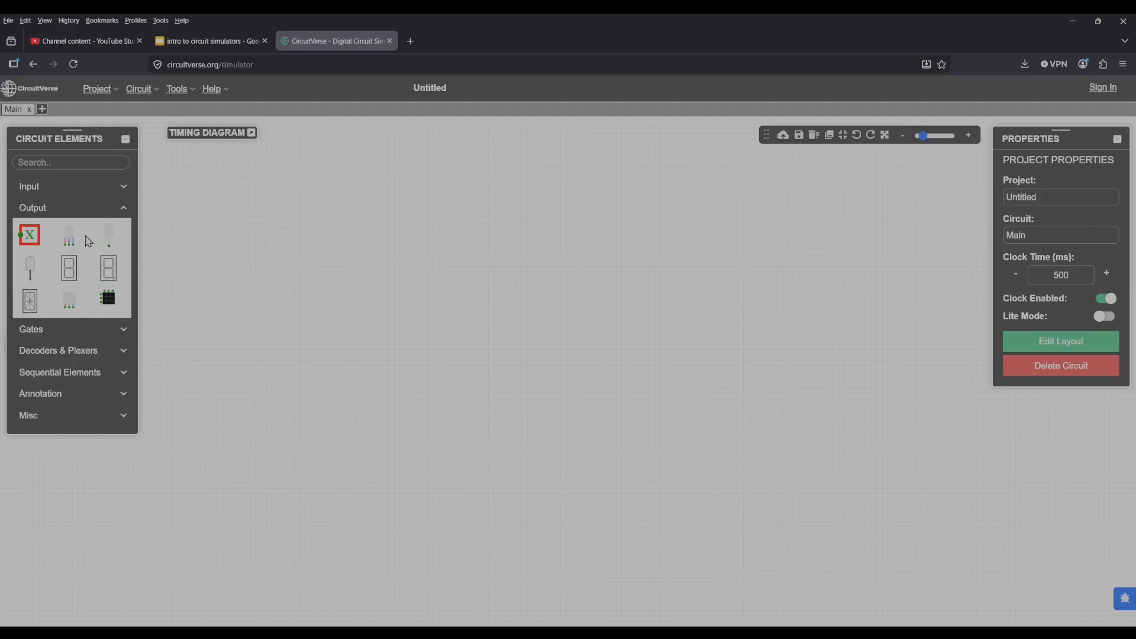
{"action": "left_click", "coordinate": [109, 236]}
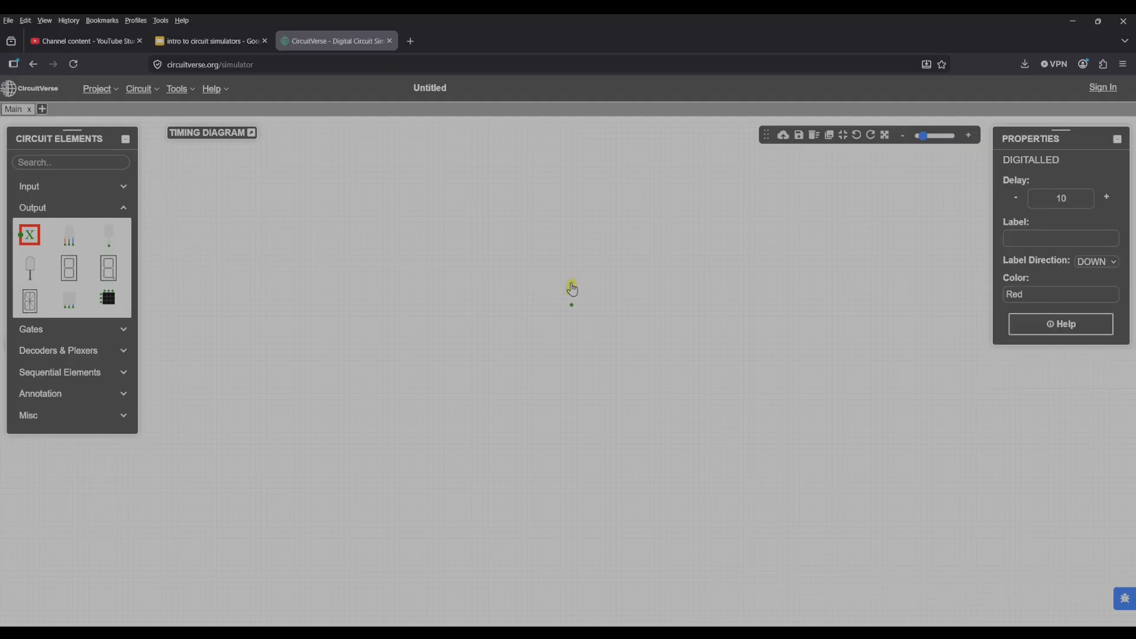
{"action": "left_click", "coordinate": [549, 282]}
{"action": "scroll", "coordinate": [552, 343], "scroll_direction": "up", "scroll_amount": 5}
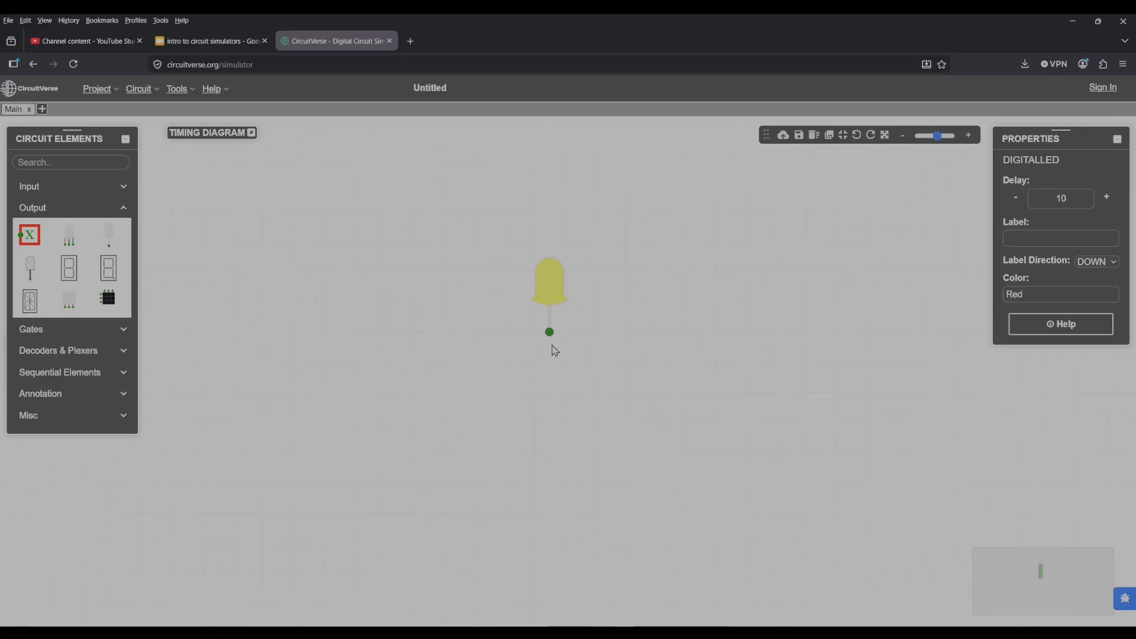
{"action": "mouse_move", "coordinate": [564, 280]}
{"action": "left_mouse_down"}
{"action": "mouse_move", "coordinate": [536, 272]}
{"action": "mouse_move", "coordinate": [563, 273]}
{"action": "left_mouse_up"}
Place a Ground element below the LED, offset to its right.
{"action": "left_click", "coordinate": [51, 188]}
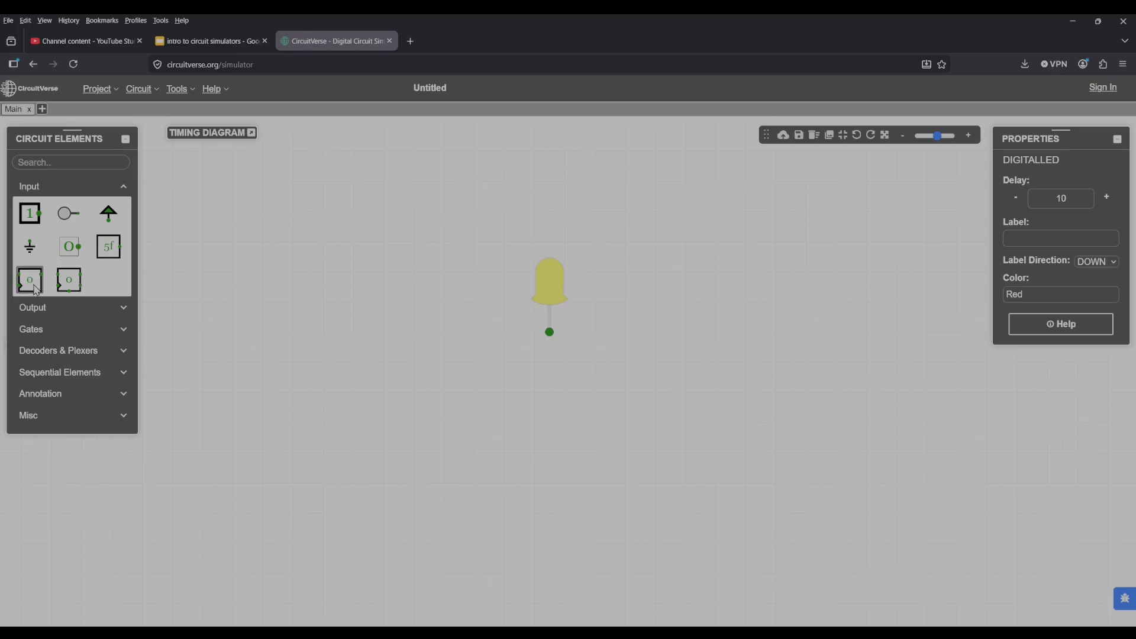
{"action": "left_click", "coordinate": [30, 246]}
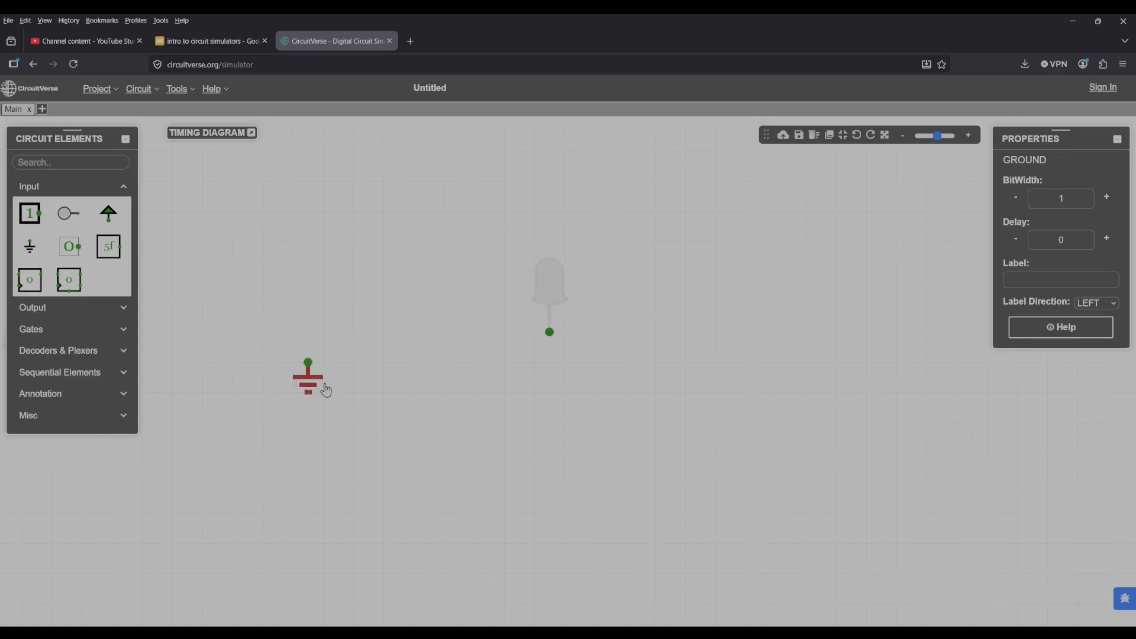
{"action": "left_click", "coordinate": [651, 441]}
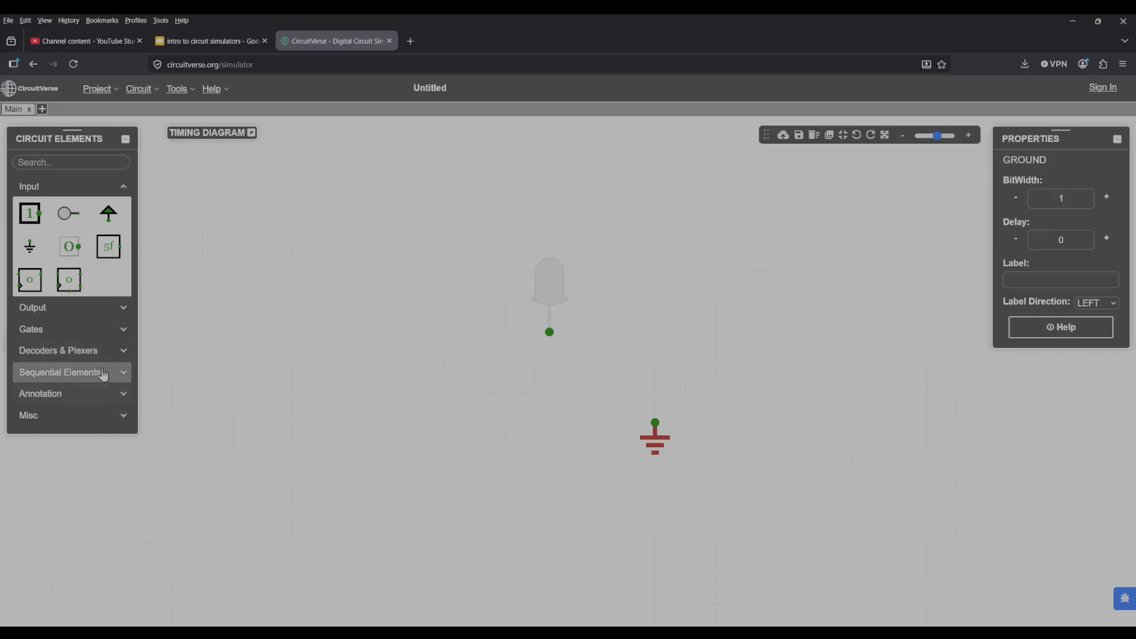
Add an Input to the left of the LED's pin, wire it to the pin, and connect the ground to the same pin.
{"action": "left_click", "coordinate": [31, 221]}
{"action": "left_click_drag", "start_coordinate": [261, 322], "coordinate": [488, 335]}
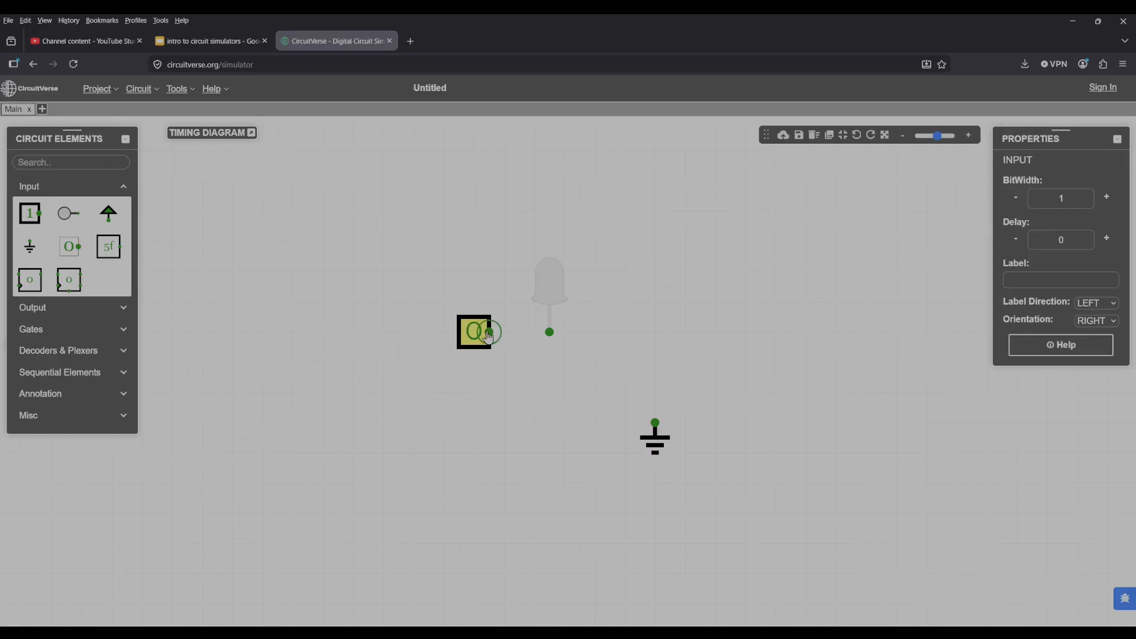
{"action": "left_click", "coordinate": [489, 334]}
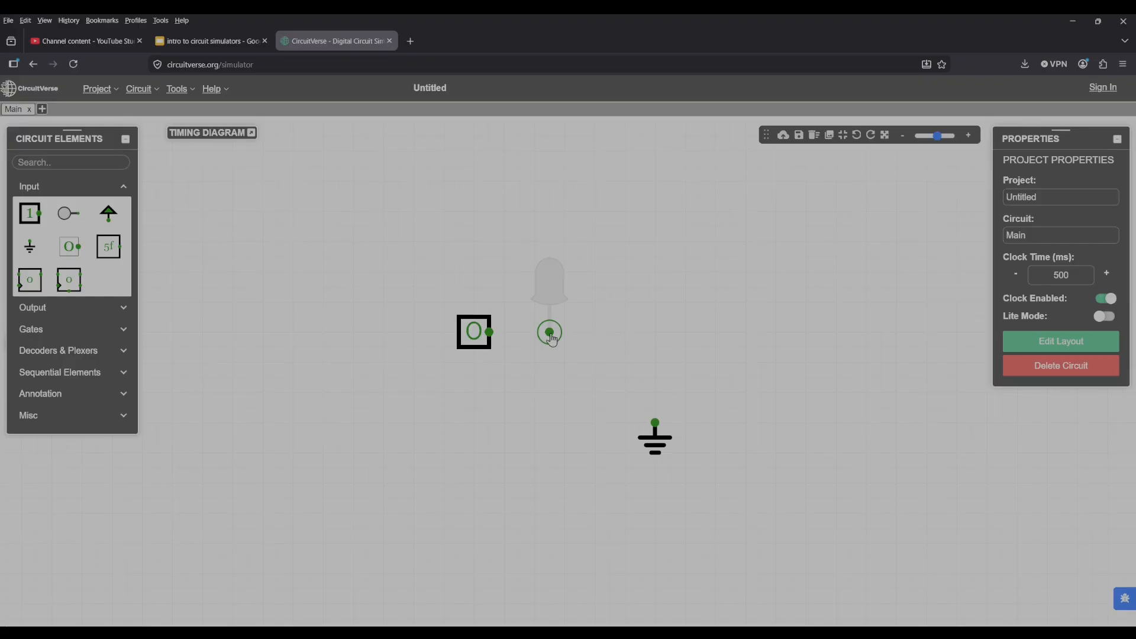
{"action": "left_click_drag", "start_coordinate": [489, 332], "coordinate": [550, 333]}
{"action": "left_click_drag", "start_coordinate": [655, 437], "coordinate": [574, 355]}
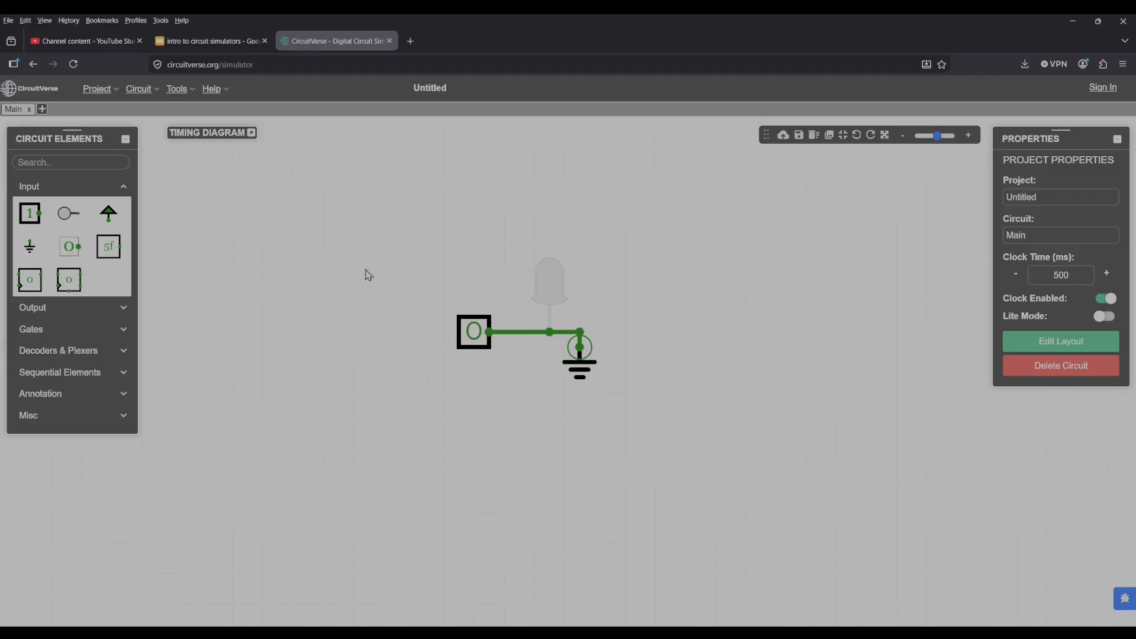
Toggle the input repeatedly between 0 and 1 to test the LED.
{"action": "left_click", "coordinate": [478, 339]}
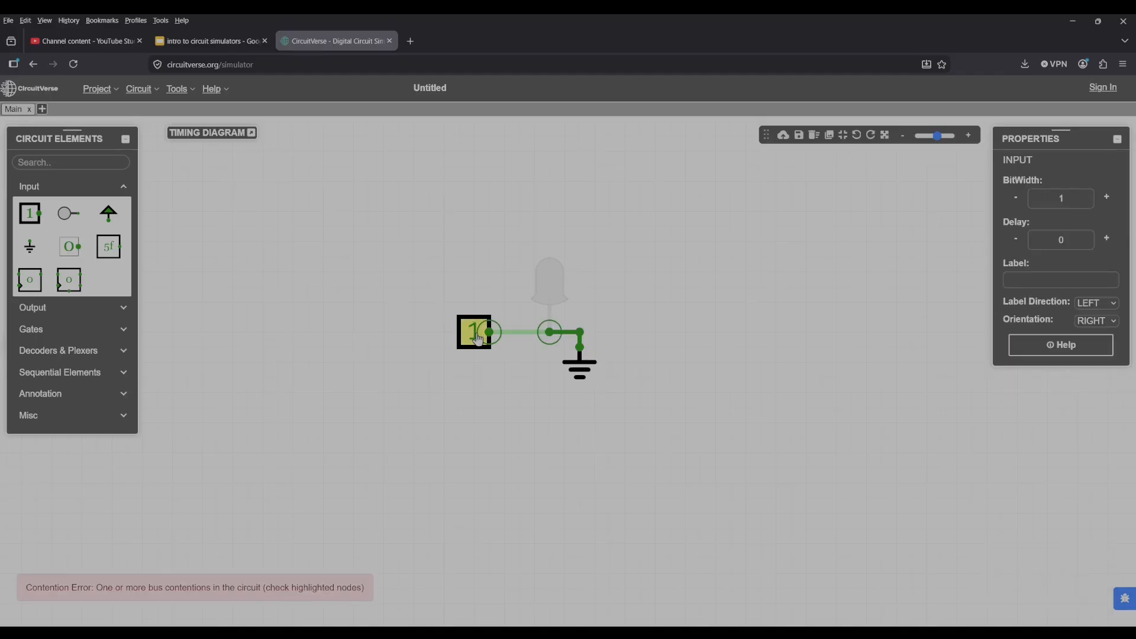
{"action": "left_click", "coordinate": [477, 339]}
{"action": "left_click", "coordinate": [475, 339]}
{"action": "left_click", "coordinate": [476, 338]}
{"action": "left_click", "coordinate": [475, 338]}
{"action": "left_click", "coordinate": [474, 339]}
{"action": "left_click", "coordinate": [474, 339]}
{"action": "left_click", "coordinate": [475, 339]}
{"action": "mouse_move", "coordinate": [547, 292]}
{"action": "left_mouse_down"}
{"action": "mouse_move", "coordinate": [549, 252]}
{"action": "mouse_move", "coordinate": [549, 292]}
{"action": "left_mouse_up"}
{"action": "right_click", "coordinate": [549, 291]}
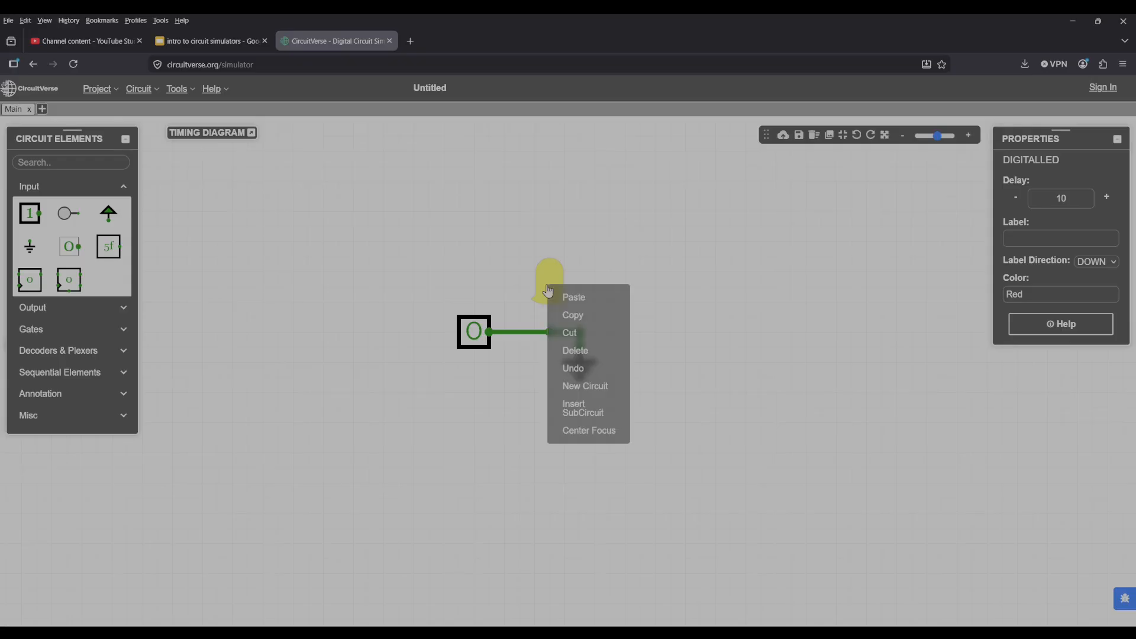
{"action": "left_click", "coordinate": [685, 449]}
Move the ground farther right, level with the LED wire, and toggle the input on and off.
{"action": "left_click_drag", "start_coordinate": [588, 370], "coordinate": [679, 355]}
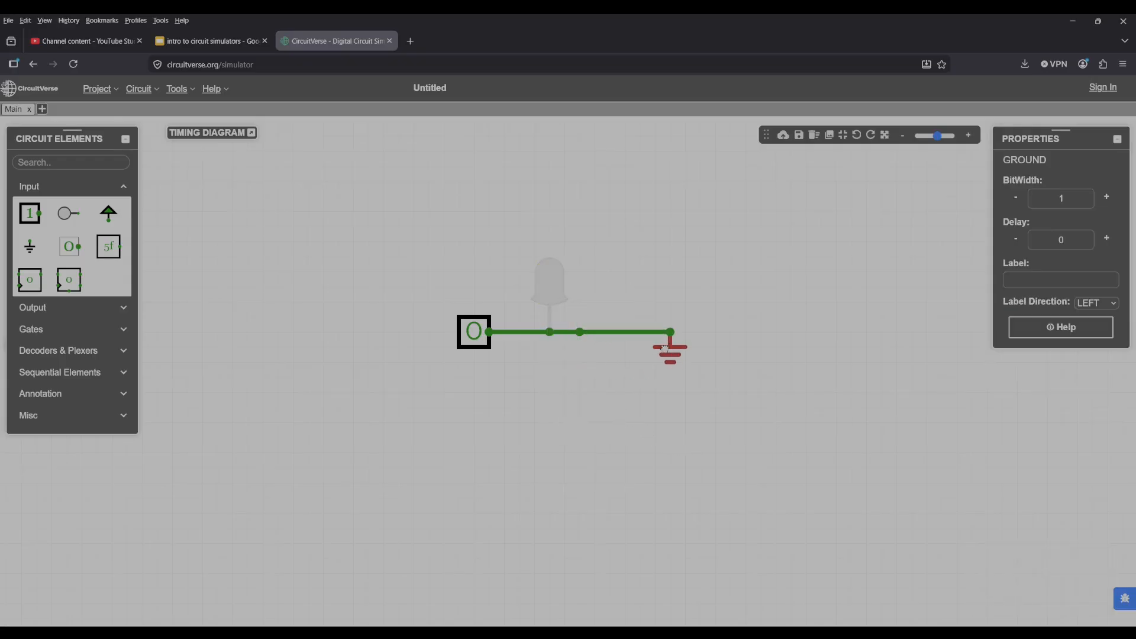
{"action": "left_click", "coordinate": [477, 340]}
{"action": "left_click", "coordinate": [477, 340]}
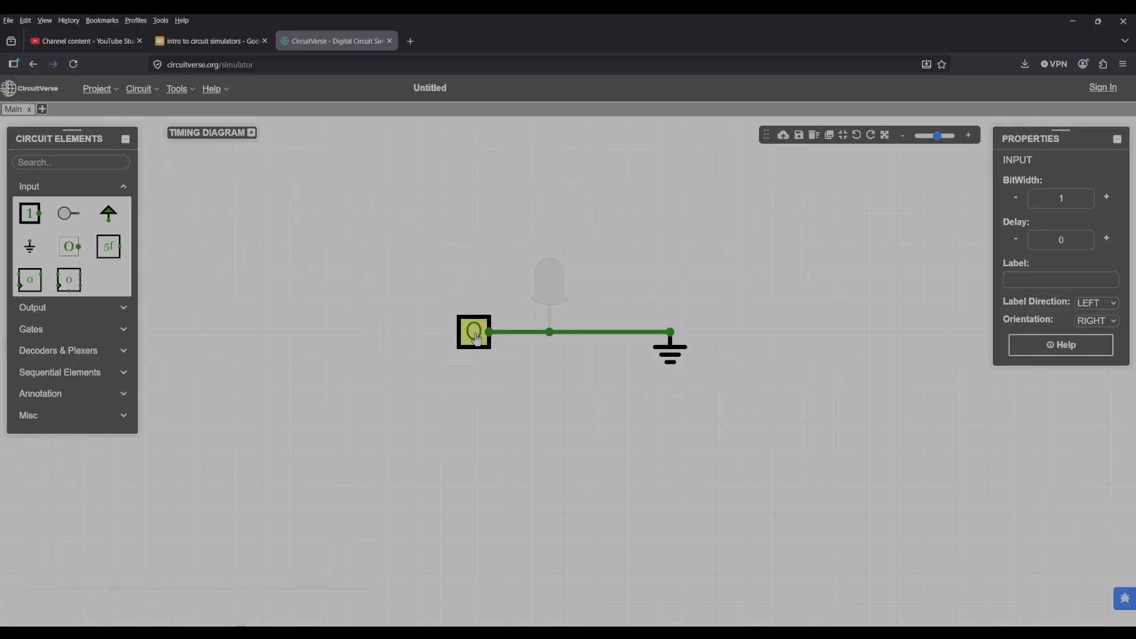
Delete the wire between the input and the LED, and move the input well away to the left.
{"action": "key", "text": "Delete"}
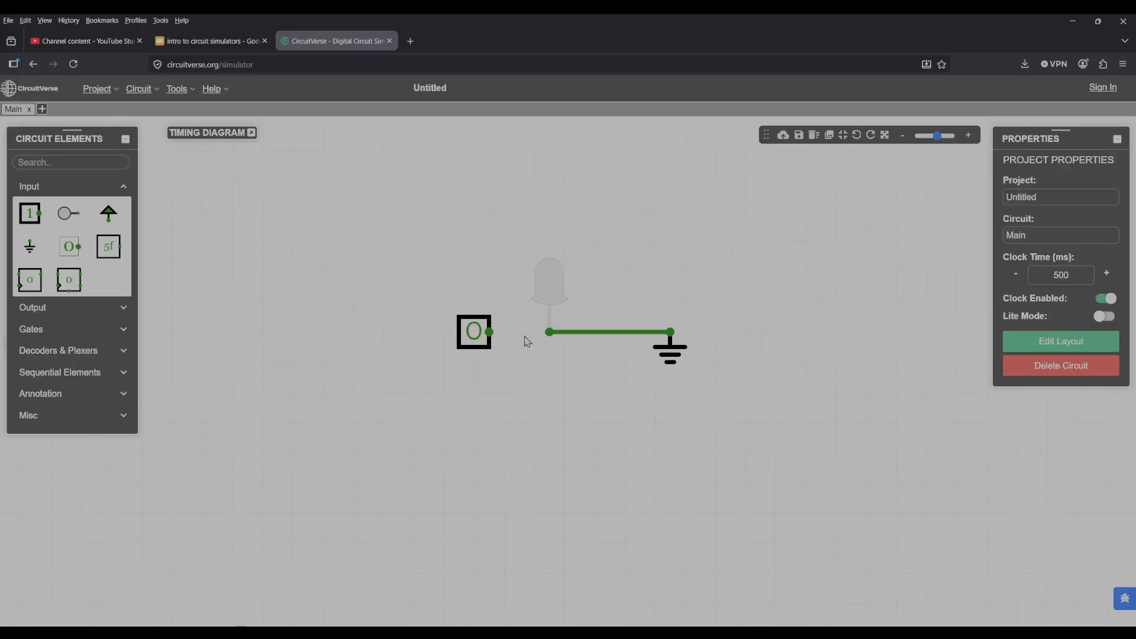
{"action": "left_click_drag", "start_coordinate": [478, 347], "coordinate": [283, 347]}
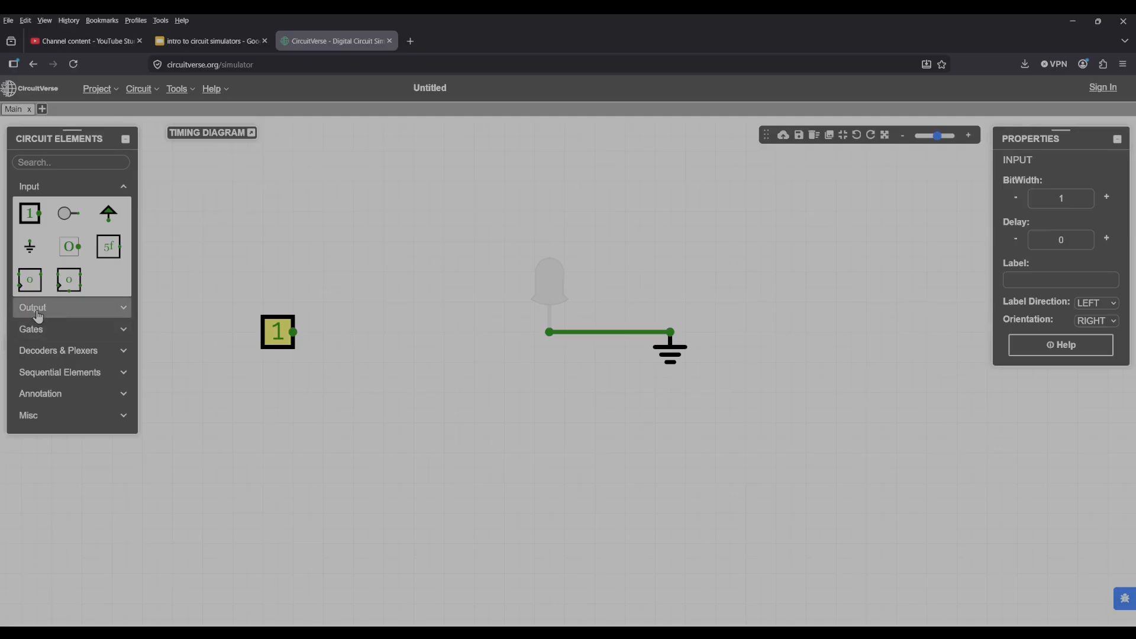
Search the circuit elements for "res" and clear the search.
{"action": "left_click", "coordinate": [60, 163]}
{"action": "type", "text": "res"}
{"action": "key", "text": "BackSpace"}
{"action": "key", "text": "F12"}
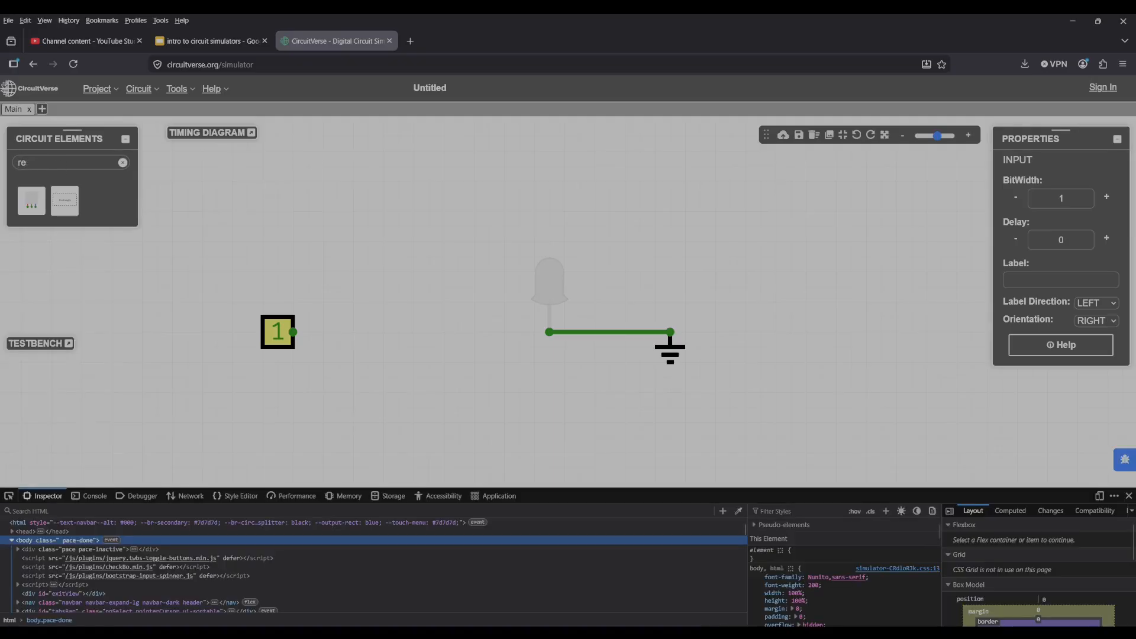
{"action": "key", "text": "F12"}
{"action": "key", "text": "BackSpace"}
{"action": "key", "text": "BackSpace"}
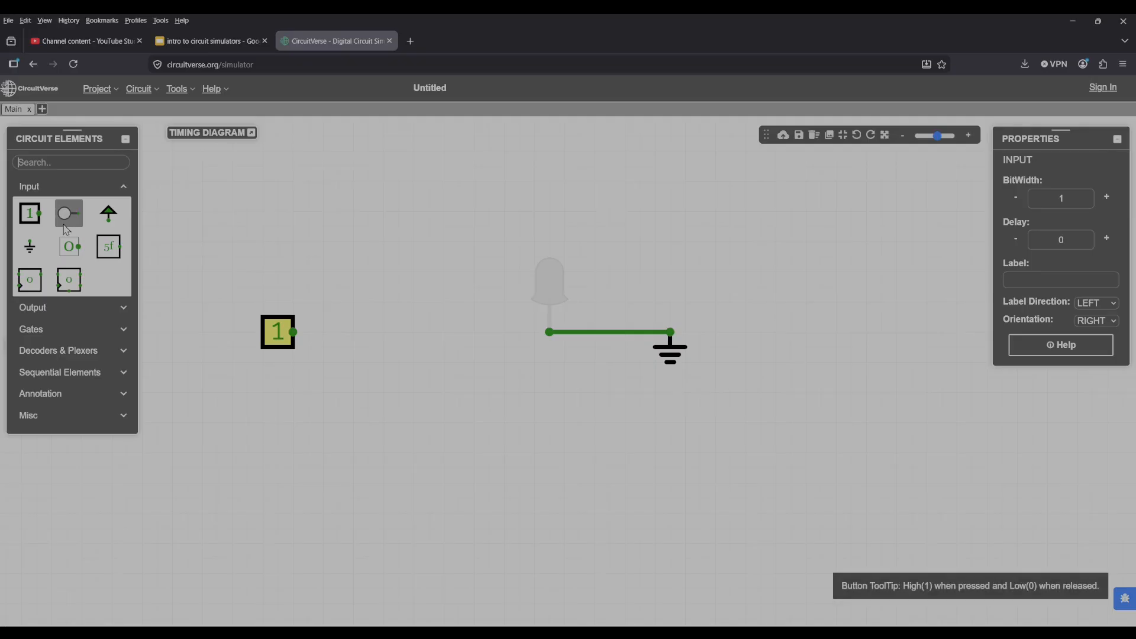
Place a Constant Value element between the input and the LED, and wire it to the LED's pin.
{"action": "left_click", "coordinate": [75, 256]}
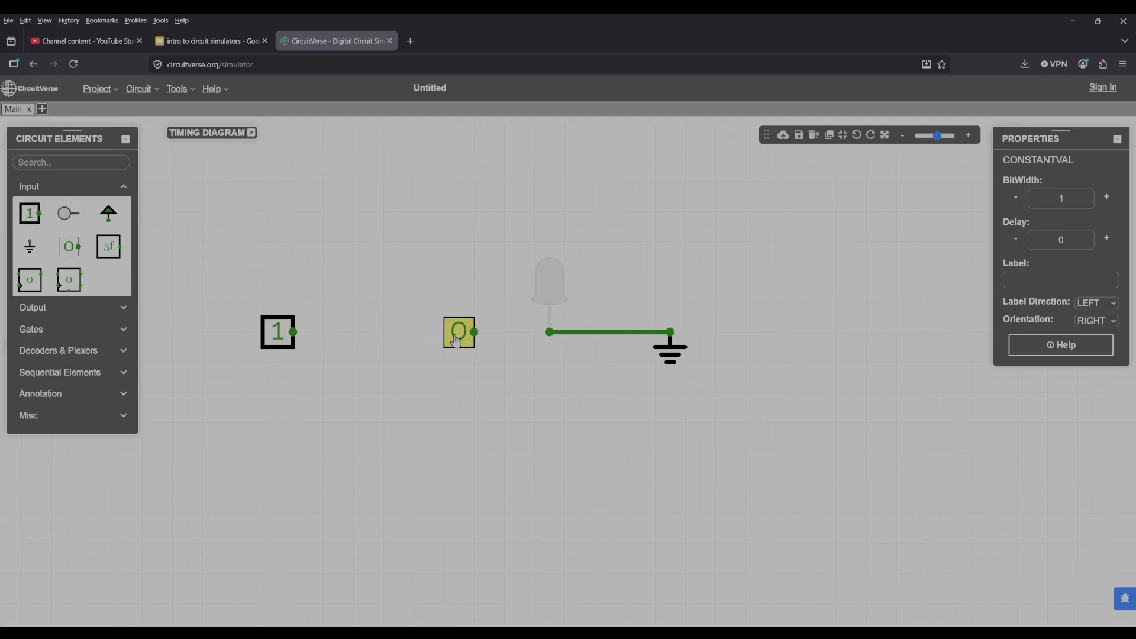
{"action": "left_click", "coordinate": [465, 330]}
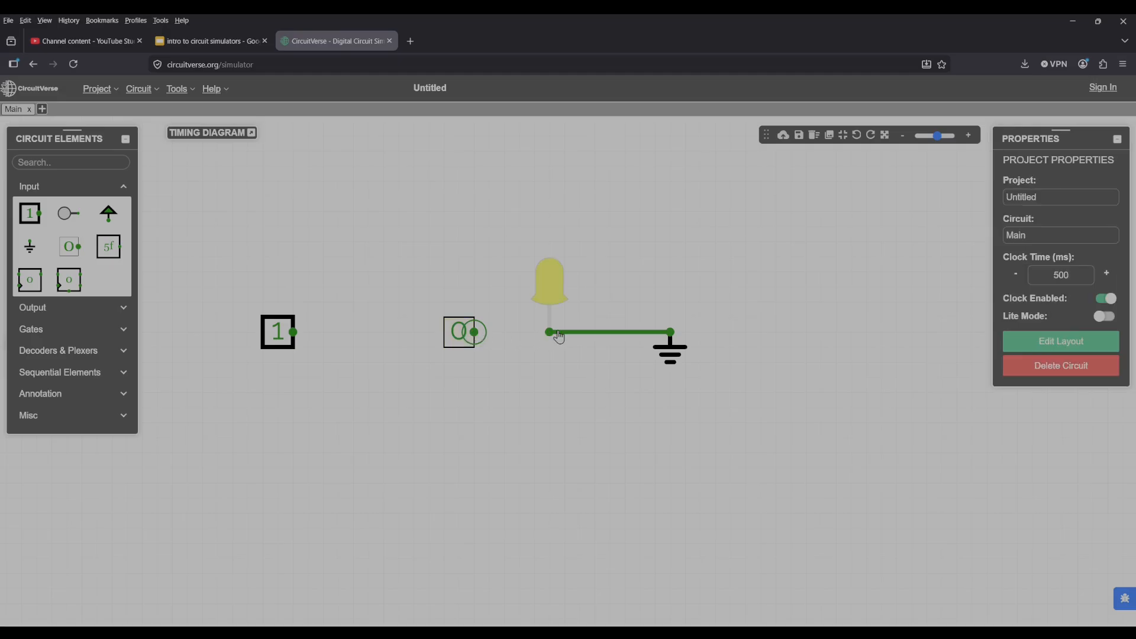
{"action": "left_click_drag", "start_coordinate": [549, 332], "coordinate": [475, 332]}
Set the constant element's value to 1.
{"action": "left_click", "coordinate": [457, 334]}
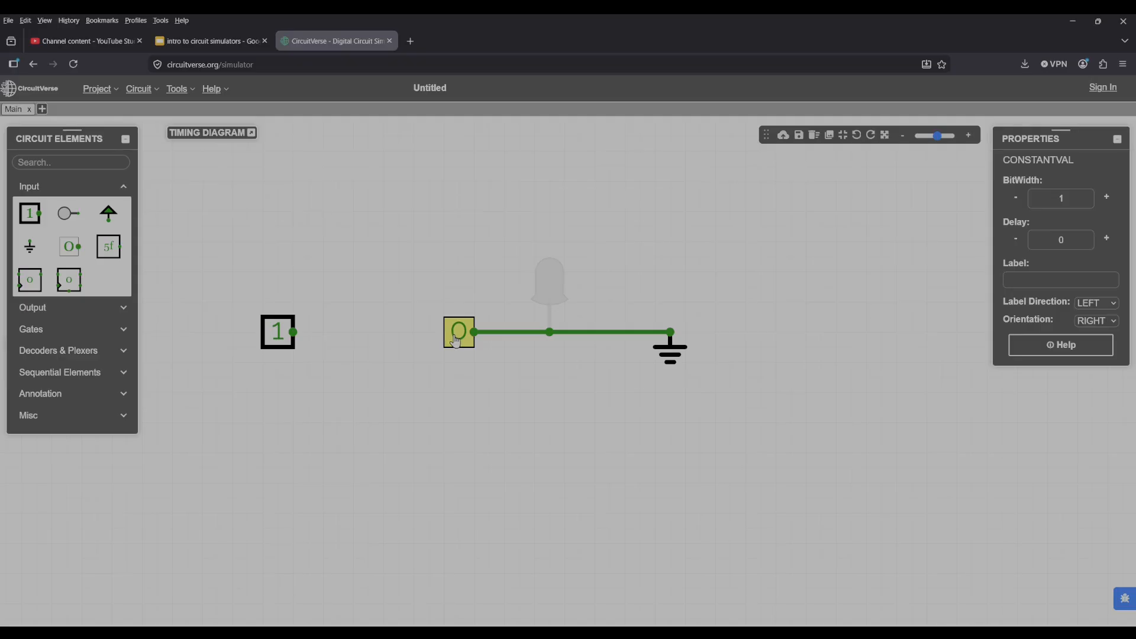
{"action": "double_click", "coordinate": [458, 339]}
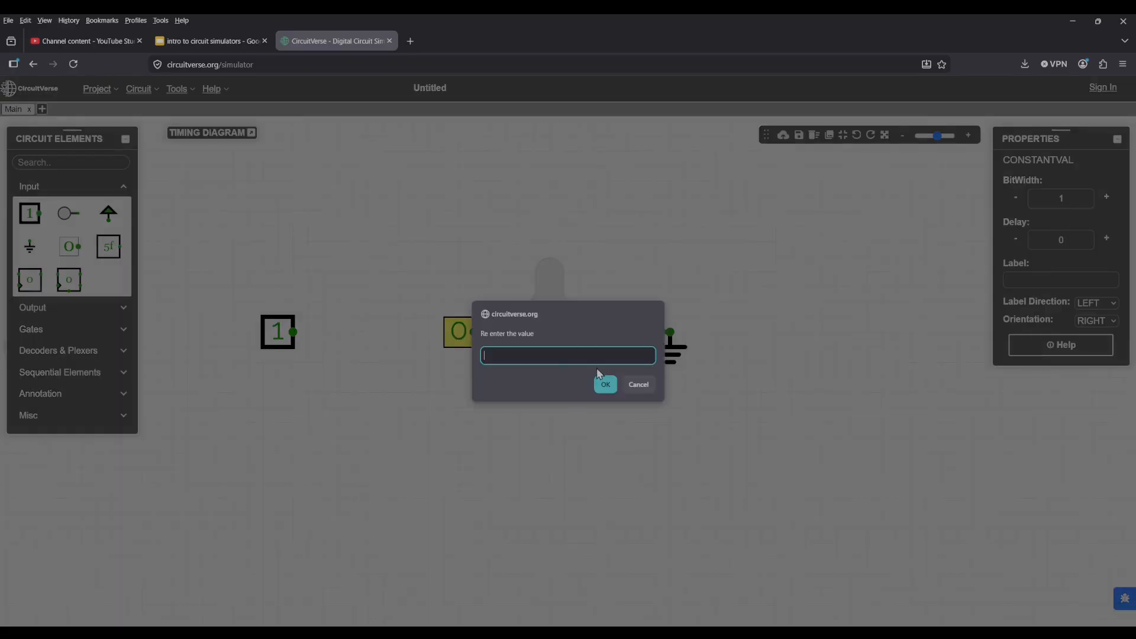
{"action": "key", "text": "Return"}
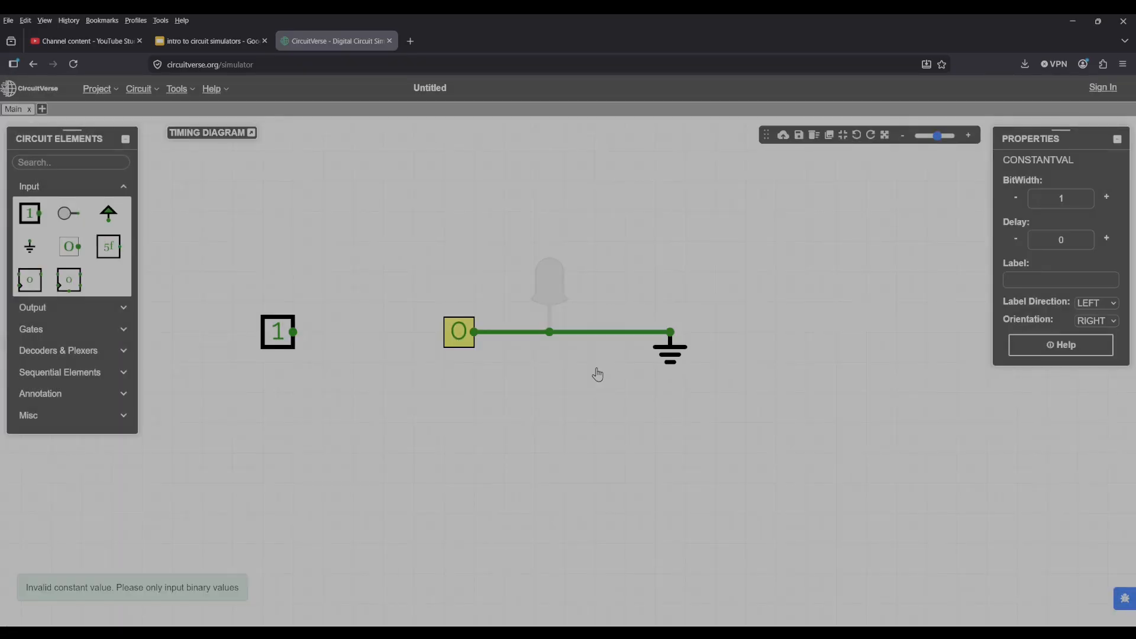
{"action": "double_click", "coordinate": [460, 340]}
{"action": "key", "text": "Return"}
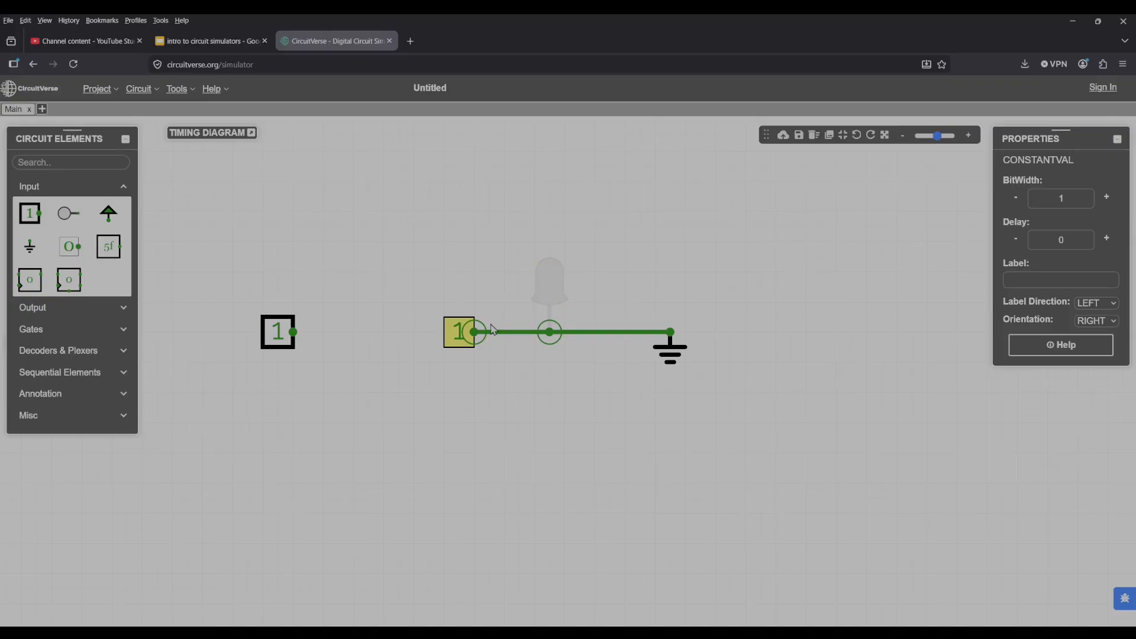
Decline saving the project online and expand the timing diagram.
{"action": "left_click", "coordinate": [467, 272]}
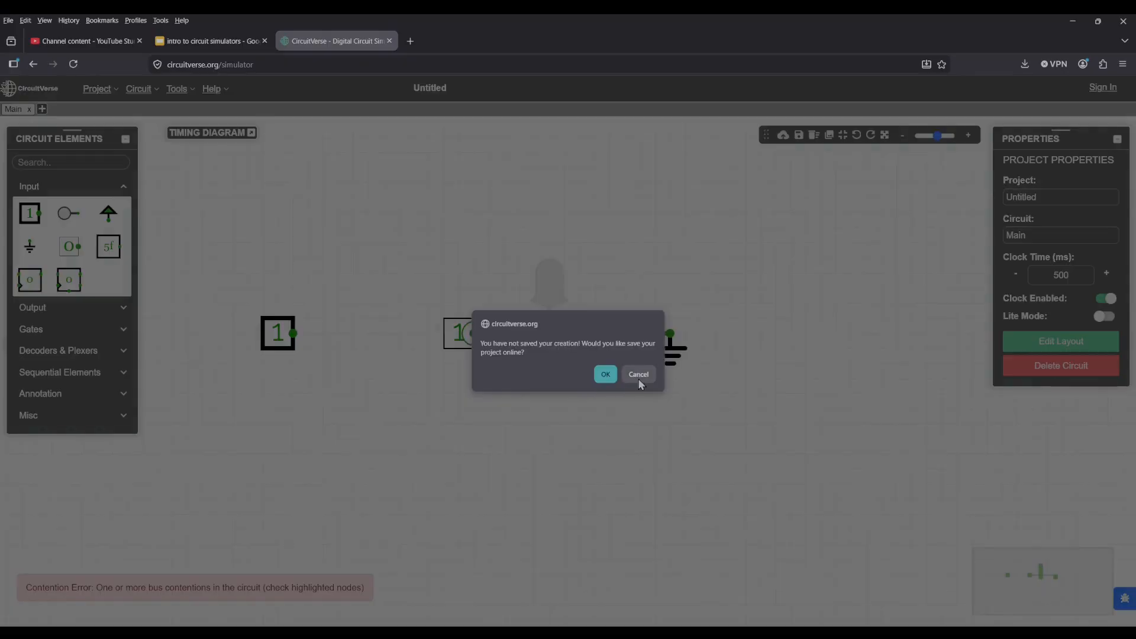
{"action": "left_click", "coordinate": [639, 375]}
{"action": "left_click", "coordinate": [247, 135]}
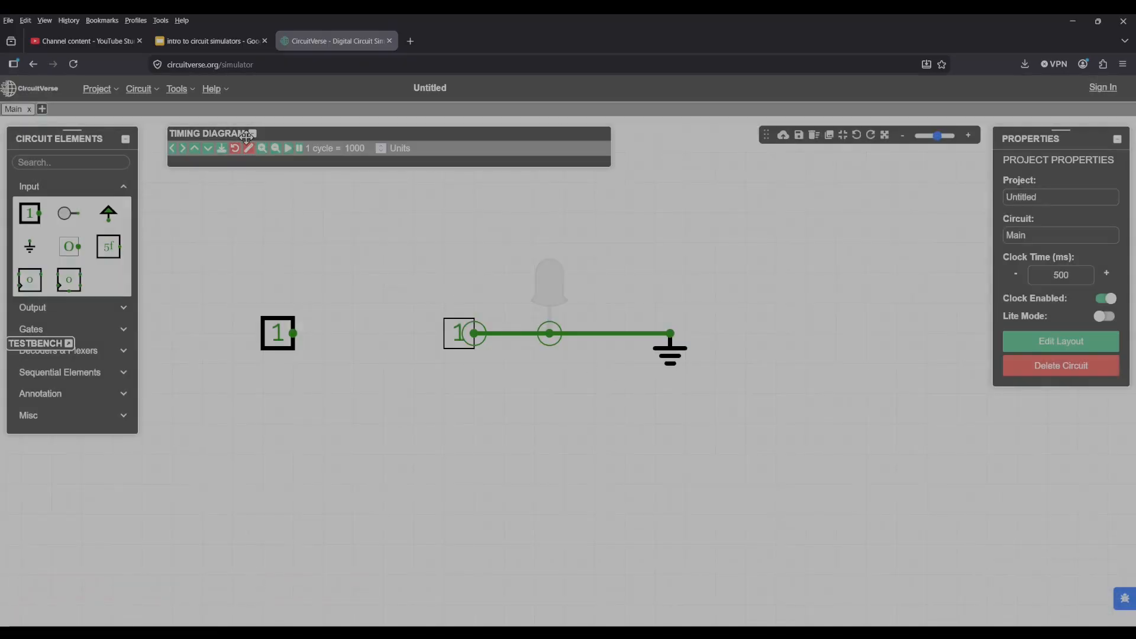